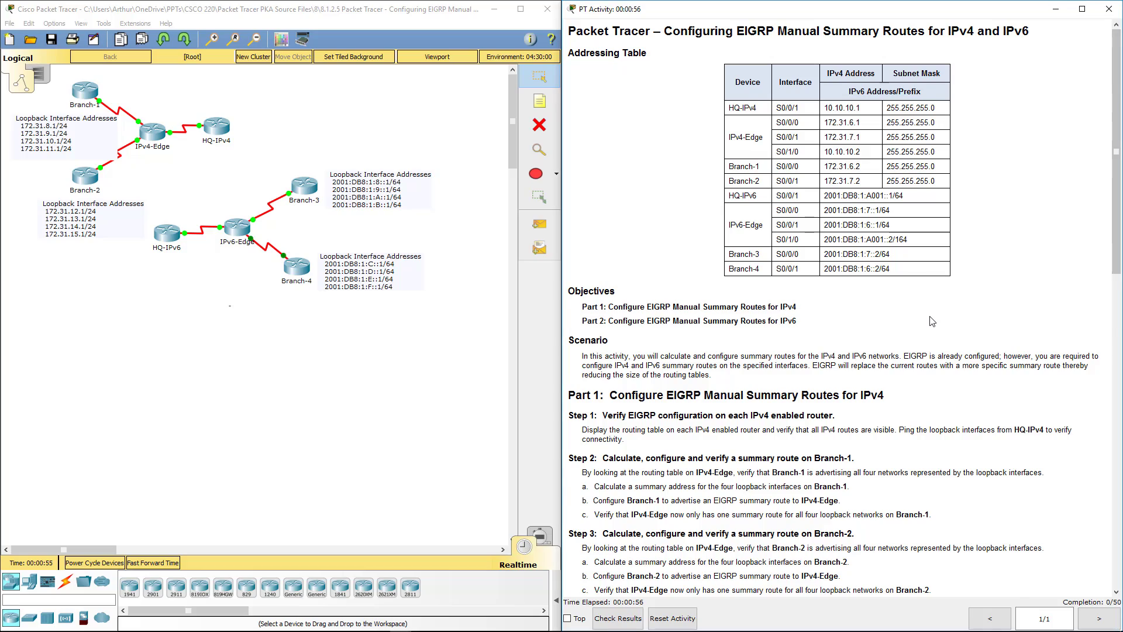
# Step: Read through the activity instructions for configuring the IPv4 and IPv6 EIGRP manual summary routes
pyautogui.scroll(-8, 931, 321)
pyautogui.scroll(-2, 931, 320)
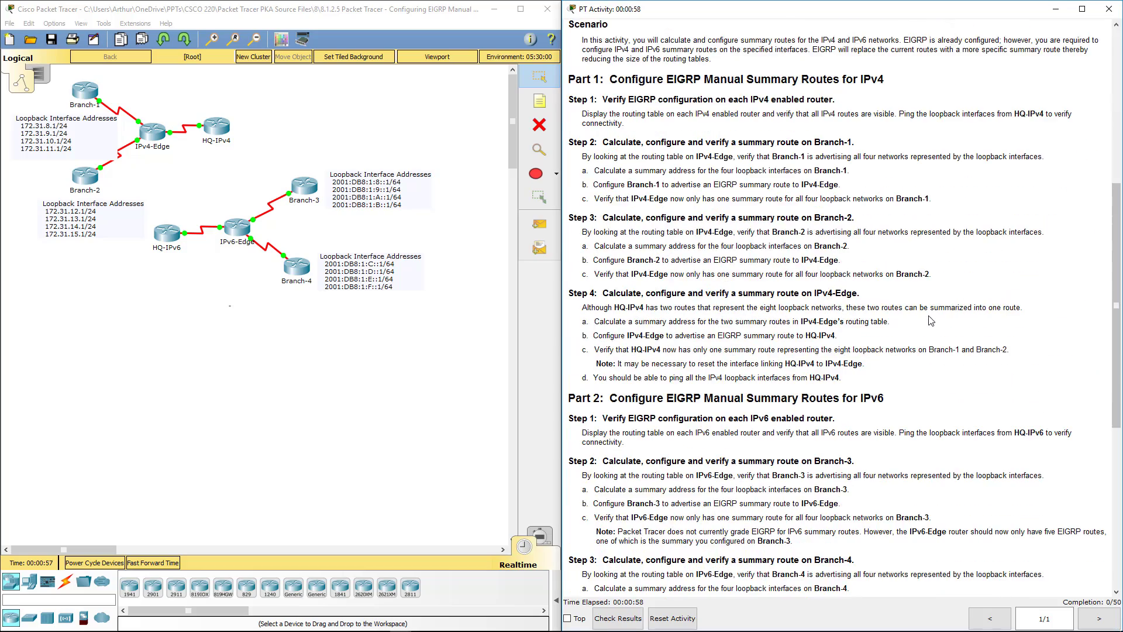
pyautogui.scroll(-3, 931, 320)
pyautogui.scroll(6, 932, 320)
pyautogui.scroll(-3, 931, 320)
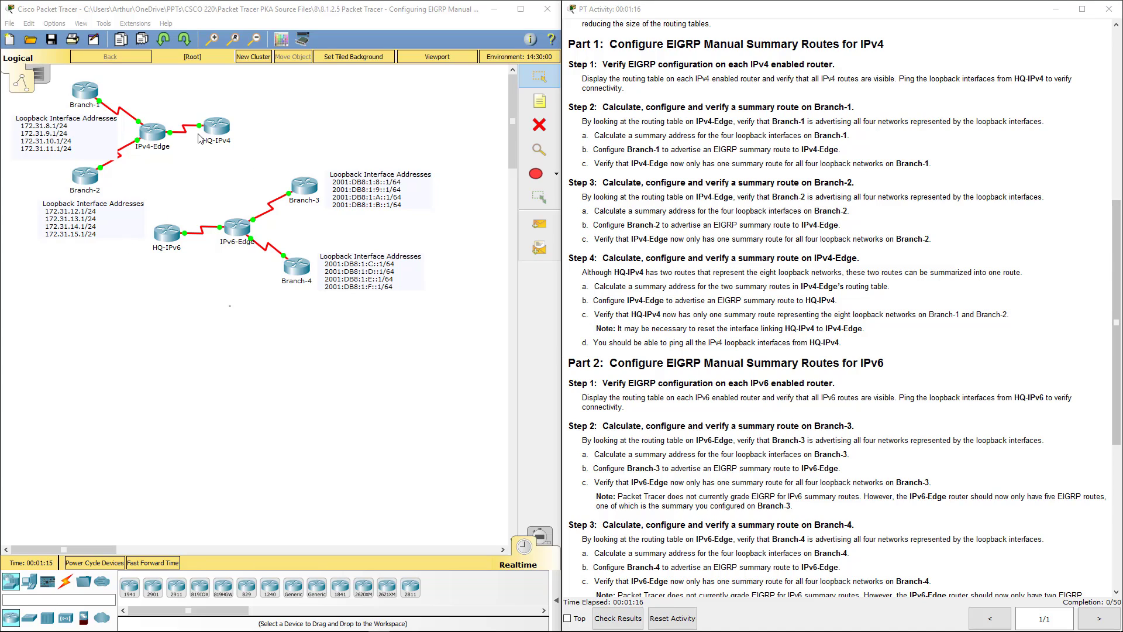
# Step: Enter privileged EXEC mode on Branch-1 and display its routing table with show ip route
pyautogui.click(80, 94)
pyautogui.click(495, 175)
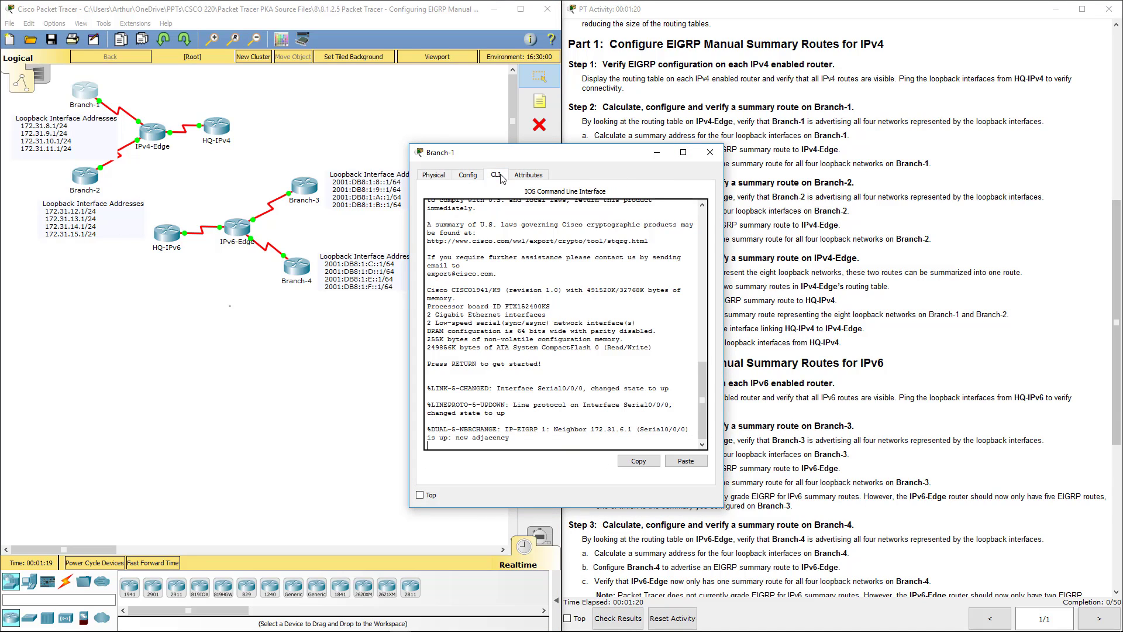
pyautogui.press('Return')
pyautogui.write('en')
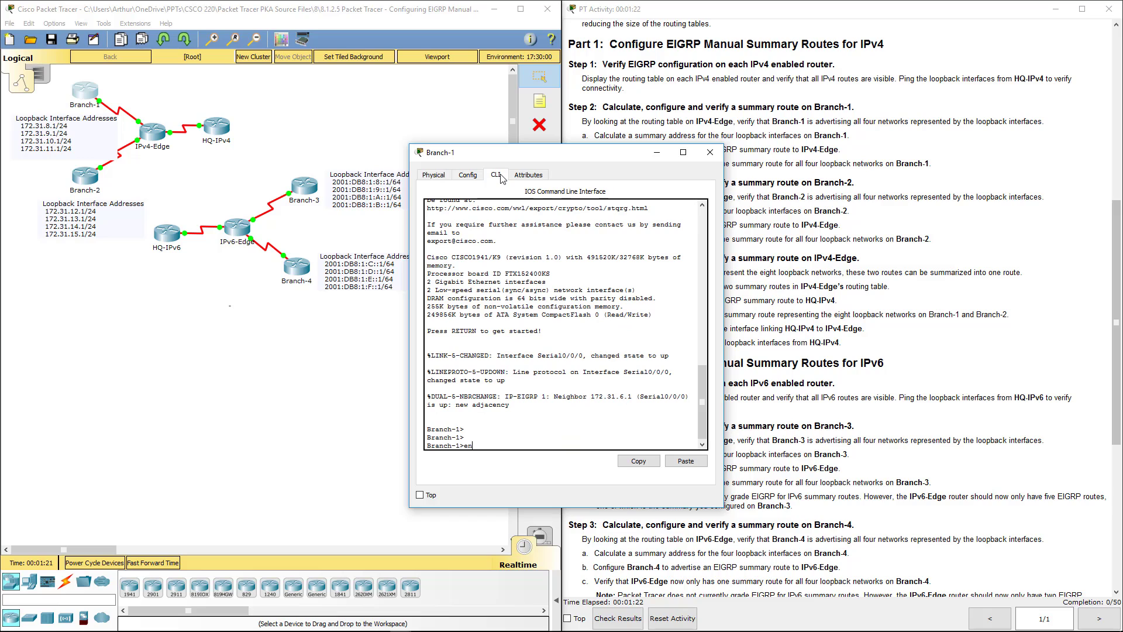
pyautogui.press('Return')
pyautogui.write('show ')
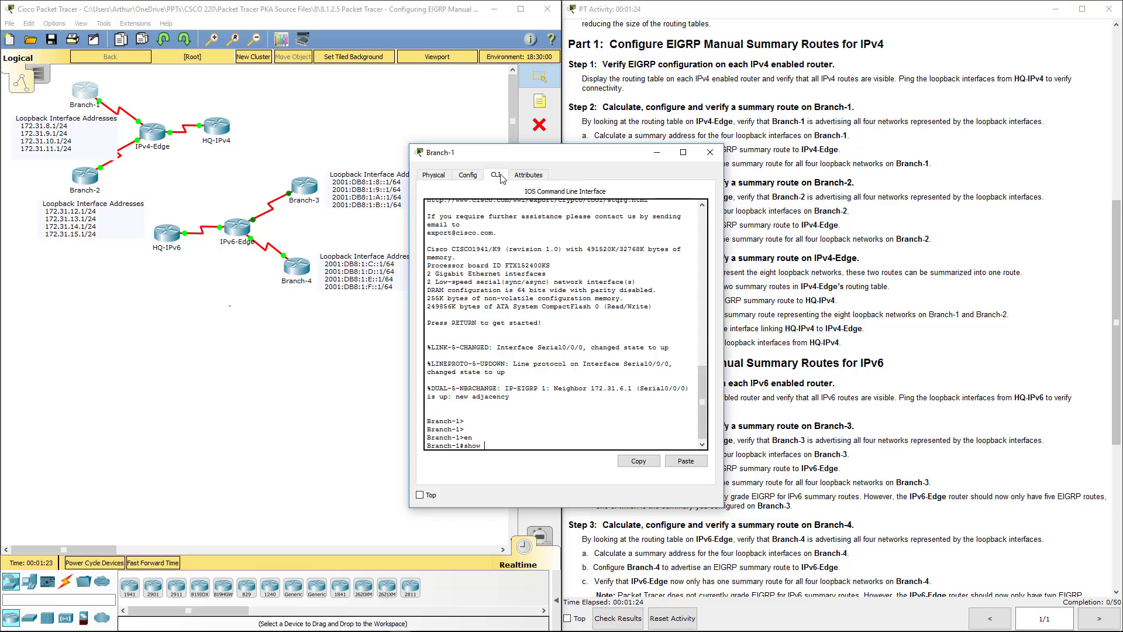
pyautogui.write('ip route')
pyautogui.press('Return')
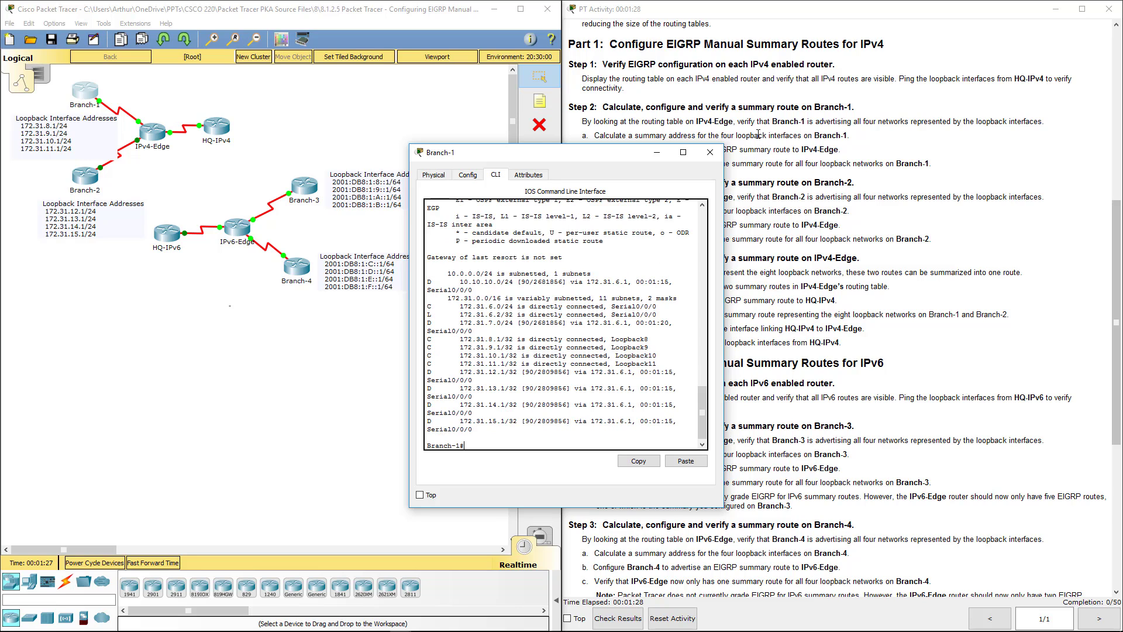
pyautogui.click(710, 152)
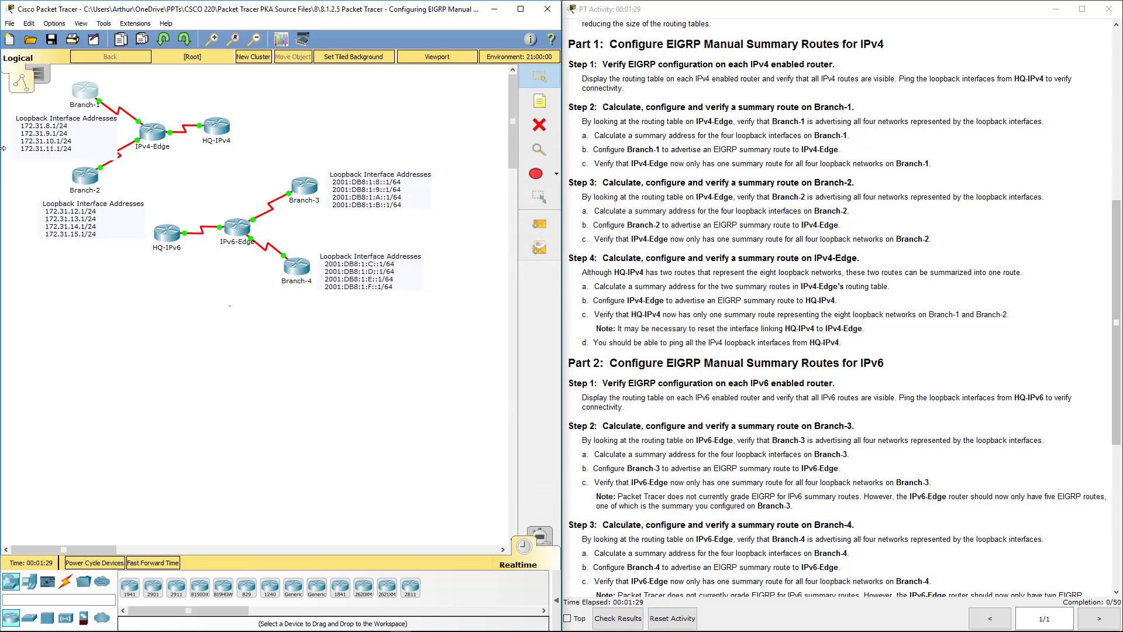
# Step: Enter privileged EXEC mode on HQ-IPv4, run show ip route and examine the 172.31.x.x EIGRP routes
pyautogui.click(220, 132)
pyautogui.click(496, 176)
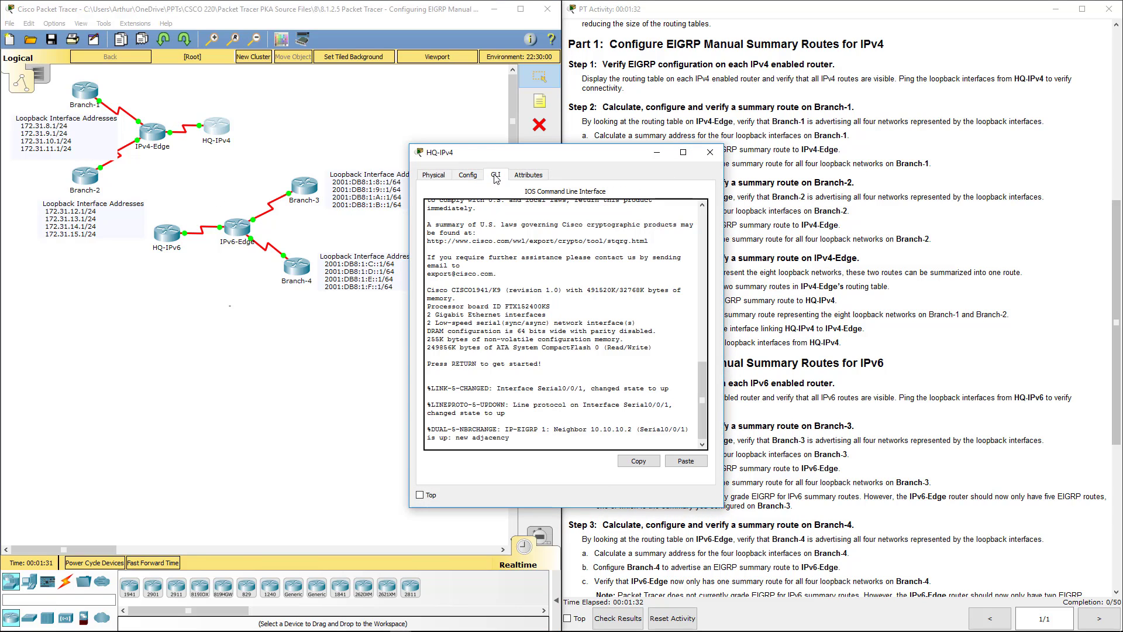
pyautogui.press('Return')
pyautogui.press('Return')
pyautogui.write('en')
pyautogui.press('Return')
pyautogui.write('show ip route')
pyautogui.press('Return')
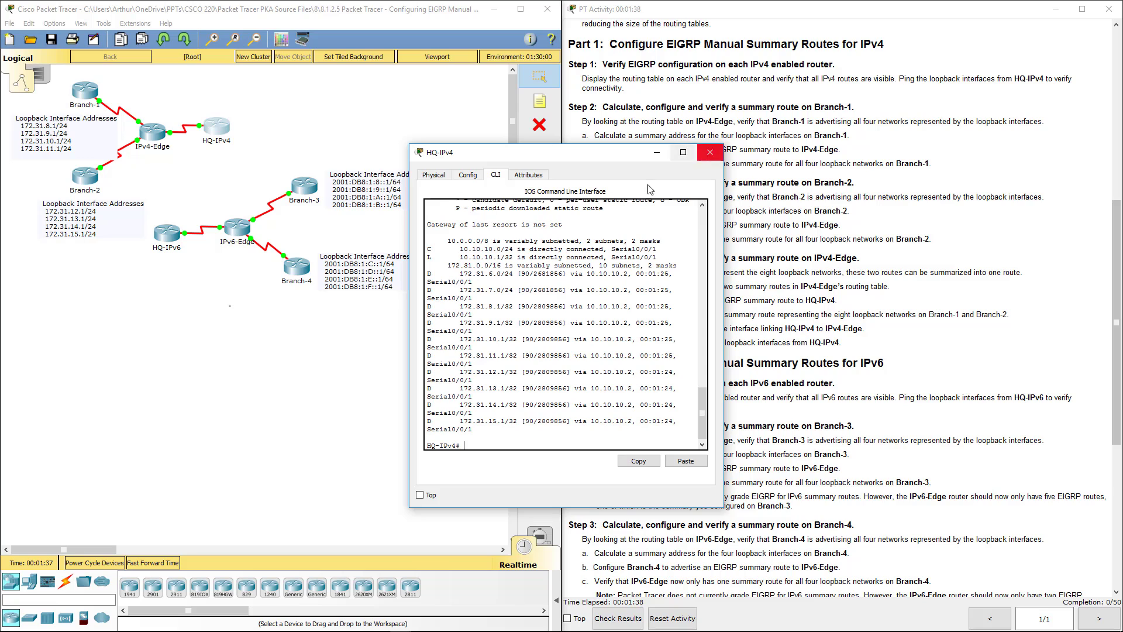
pyautogui.moveTo(496, 290); pyautogui.dragTo(583, 322)
pyautogui.click(559, 315)
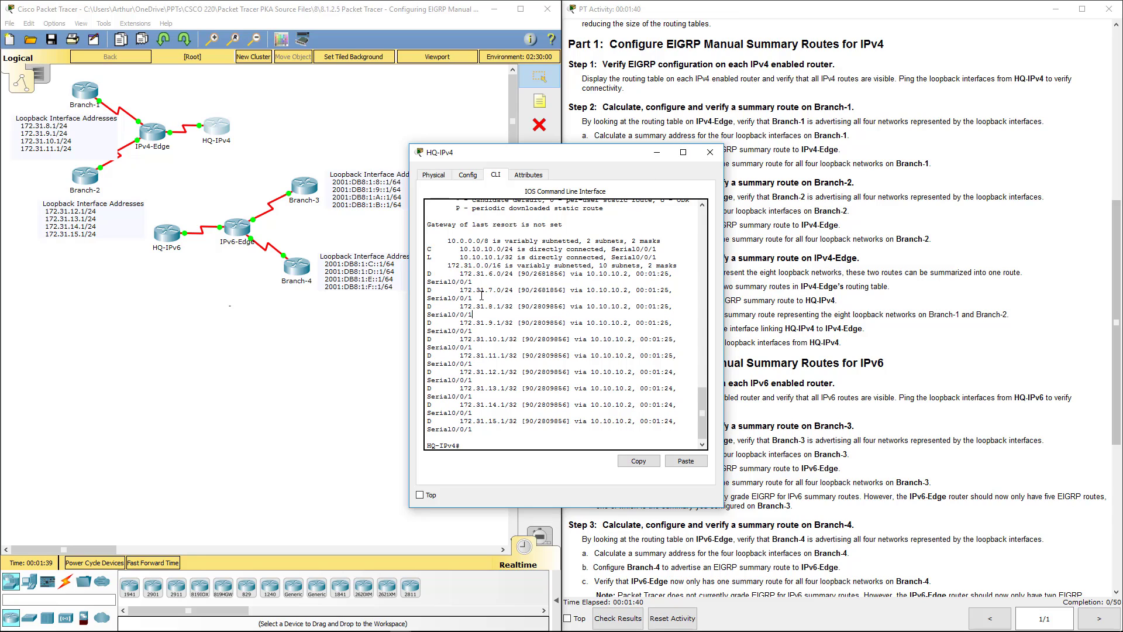
pyautogui.moveTo(514, 302); pyautogui.dragTo(517, 389)
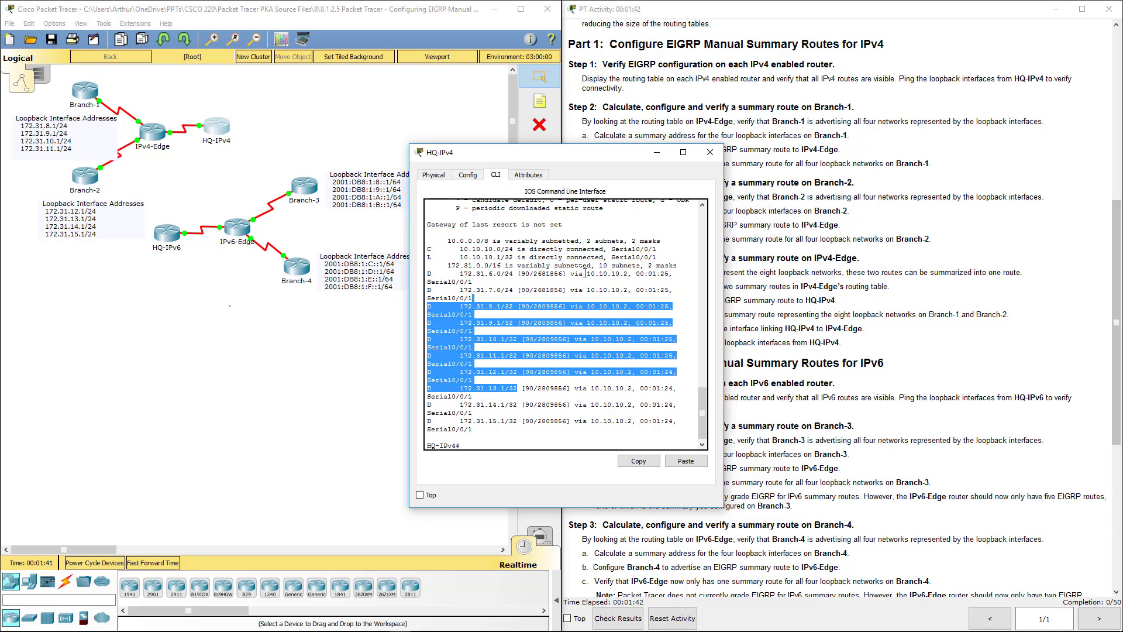
pyautogui.click(706, 157)
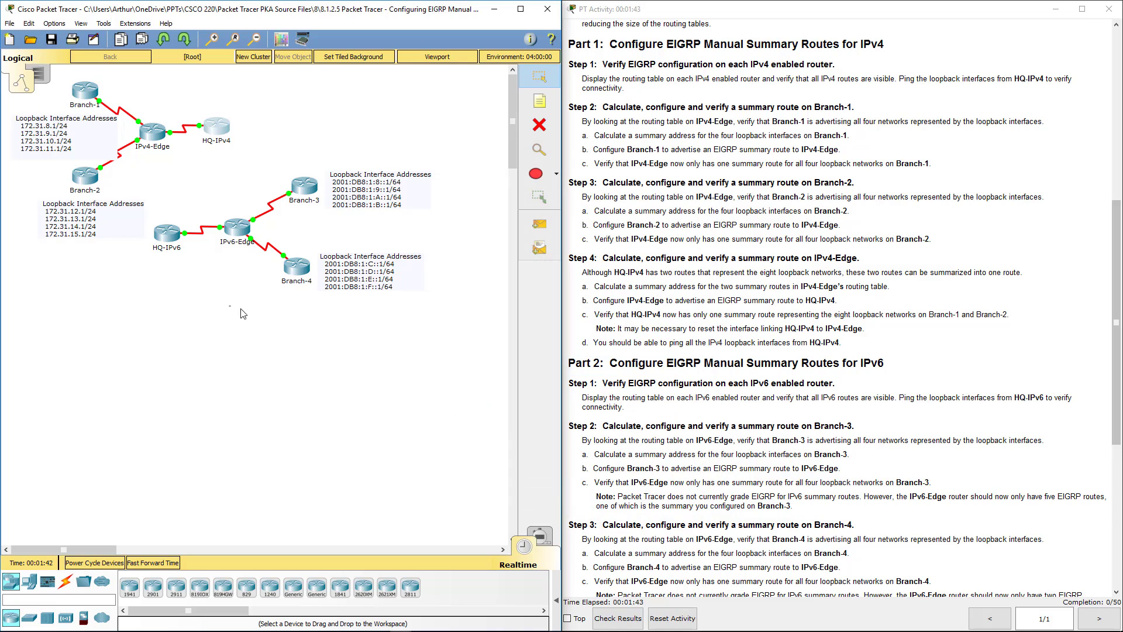
# Step: Open the command line of Branch-2 and enter privileged EXEC mode
pyautogui.click(86, 176)
pyautogui.click(490, 176)
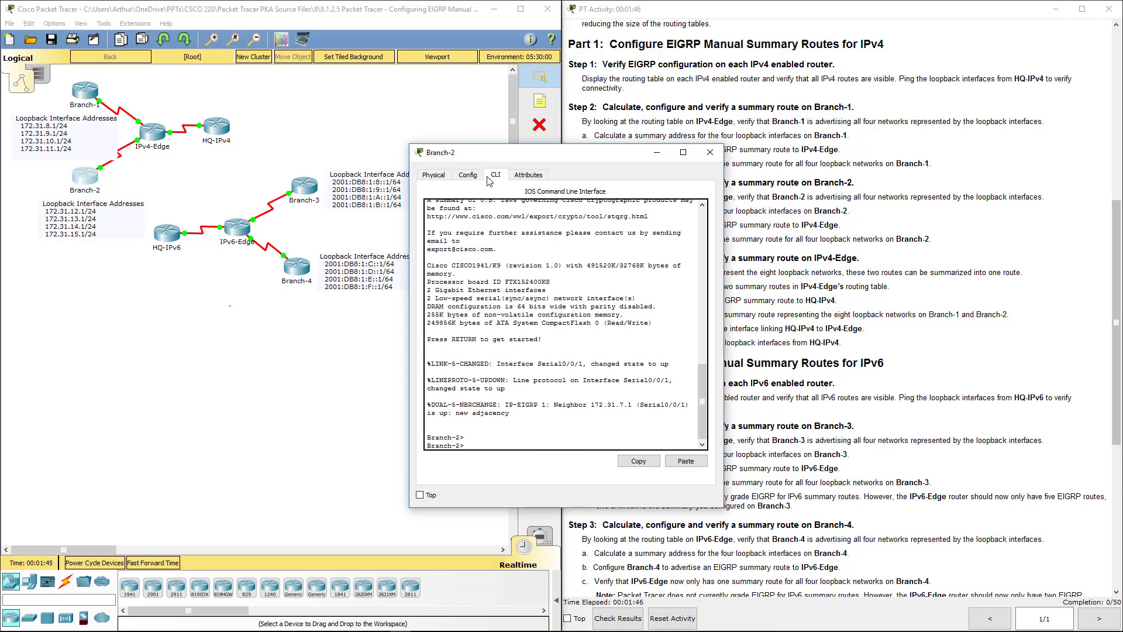
pyautogui.write('en')
pyautogui.press('Return')
pyautogui.write('sahow ip route')
pyautogui.press('Return')
pyautogui.press('Up')
pyautogui.press('BackSpace')
pyautogui.press('BackSpace')
pyautogui.press('BackSpace')
pyautogui.press('BackSpace')
pyautogui.press('BackSpace')
pyautogui.press('BackSpace')
pyautogui.press('BackSpace')
pyautogui.press('BackSpace')
pyautogui.press('BackSpace')
pyautogui.press('BackSpace')
pyautogui.press('BackSpace')
pyautogui.press('BackSpace')
pyautogui.press('BackSpace')
# Step: Display the Branch-2 routing table with show ip route and close the router's window
pyautogui.write('show ip route')
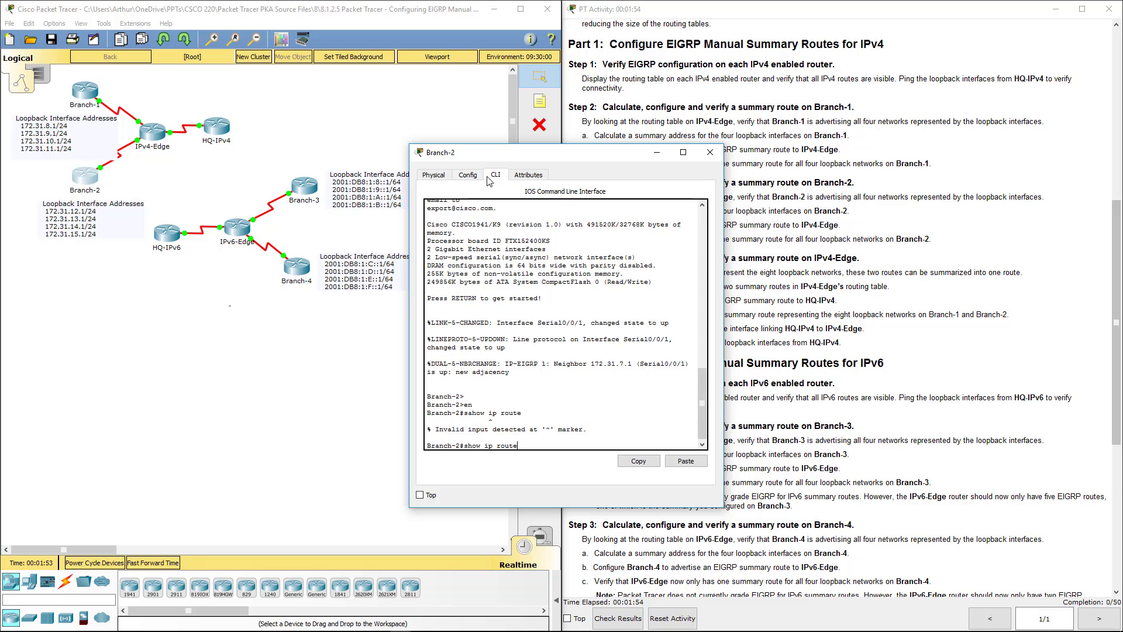
pyautogui.press('Return')
pyautogui.press('space')
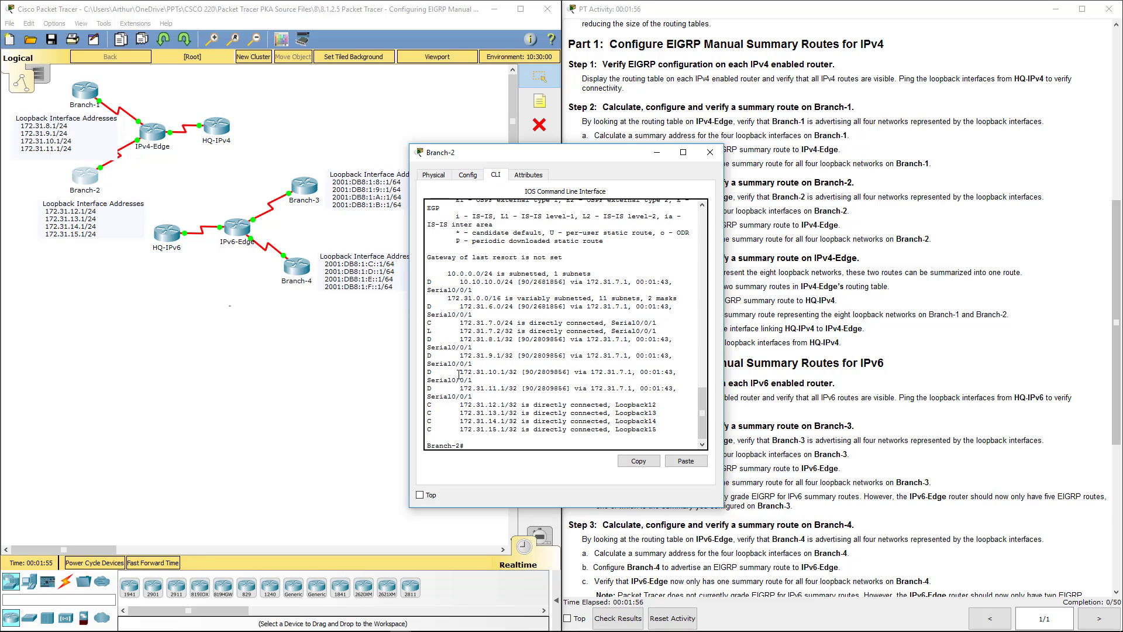
pyautogui.click(710, 152)
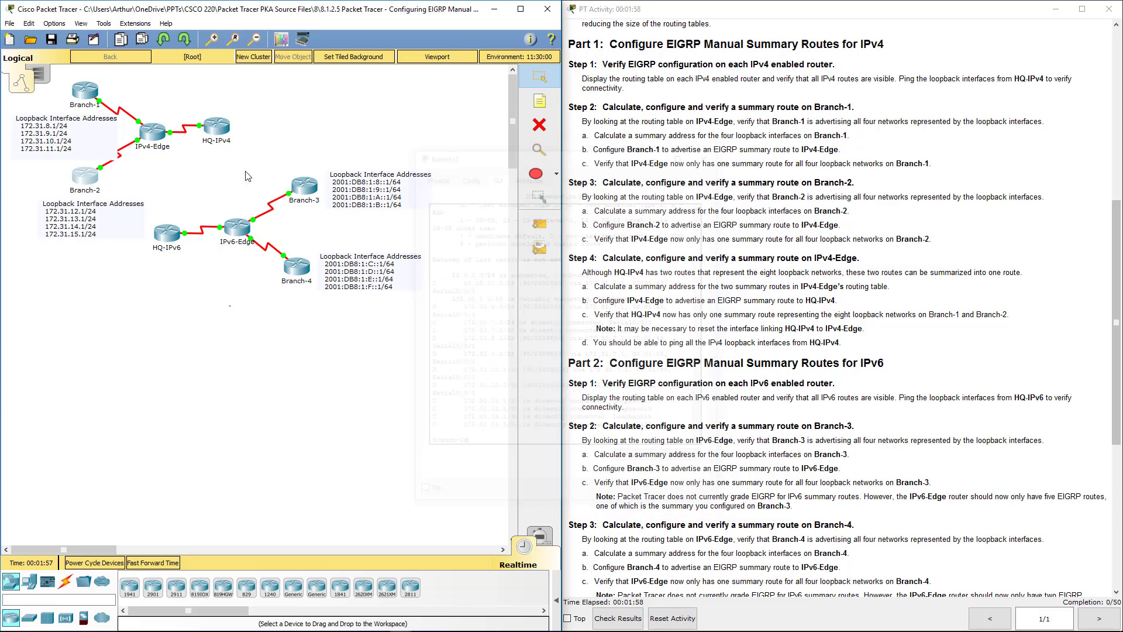
# Step: Enter privileged EXEC mode on IPv4-Edge and display its complete routing table with show ip route
pyautogui.click(147, 131)
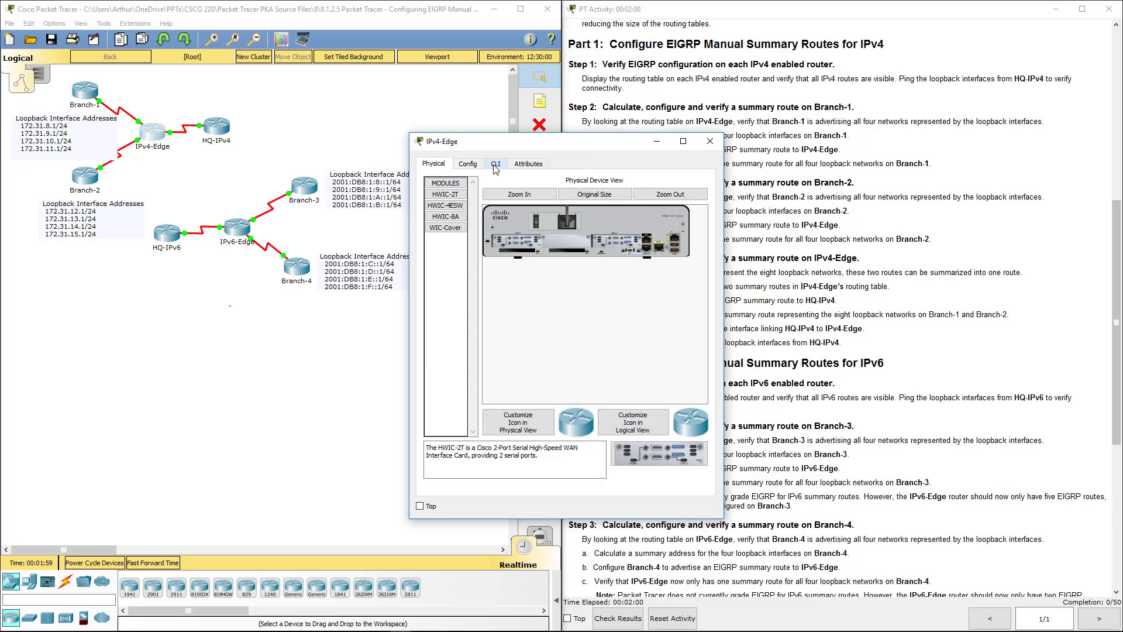
pyautogui.click(495, 165)
pyautogui.press('Return')
pyautogui.write('en')
pyautogui.press('Return')
pyautogui.write('show ip route')
pyautogui.press('Return')
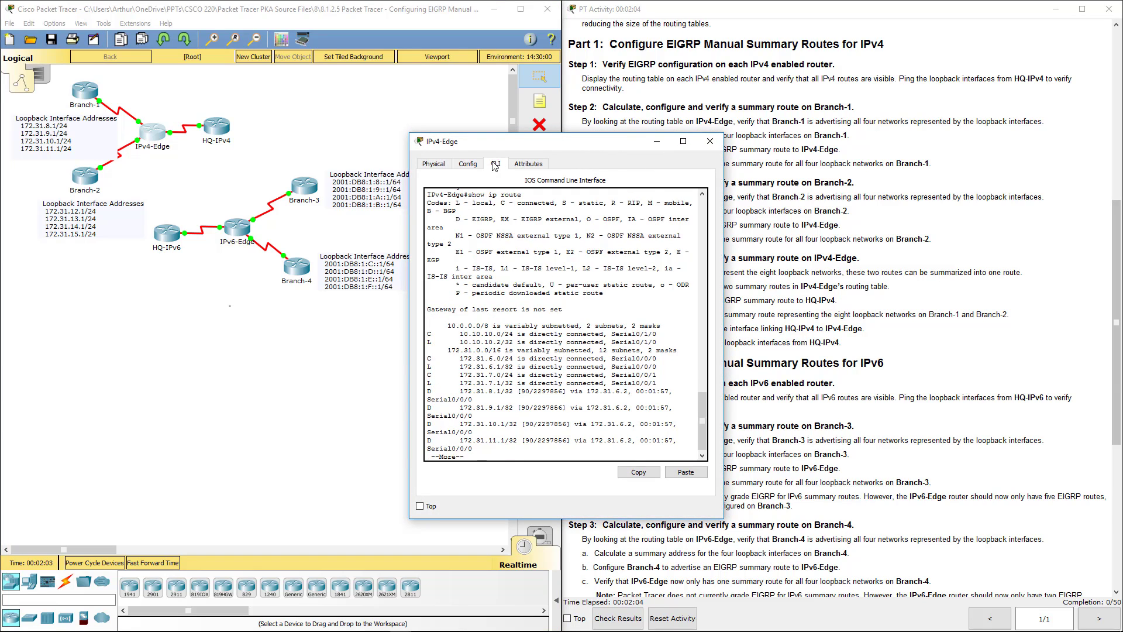
pyautogui.press('space')
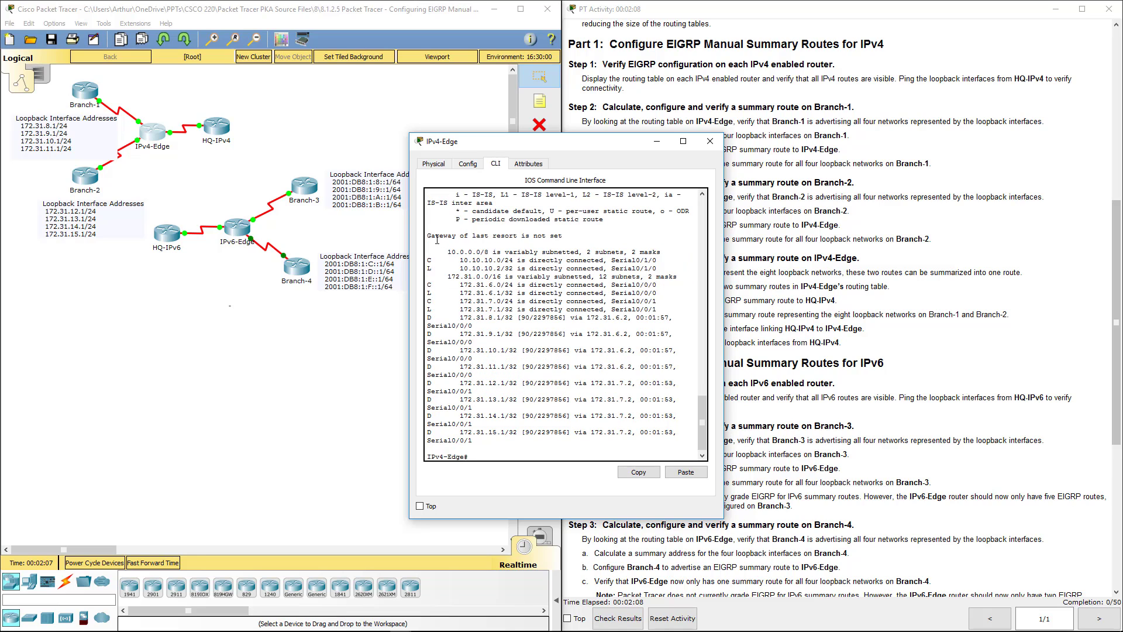
# Step: Copy the IPv4-Edge routing table, from the gateway line through the 172.31.15.1 route, into Notepad and close the router's window
pyautogui.moveTo(427, 235); pyautogui.dragTo(505, 442)
pyautogui.press('Return')
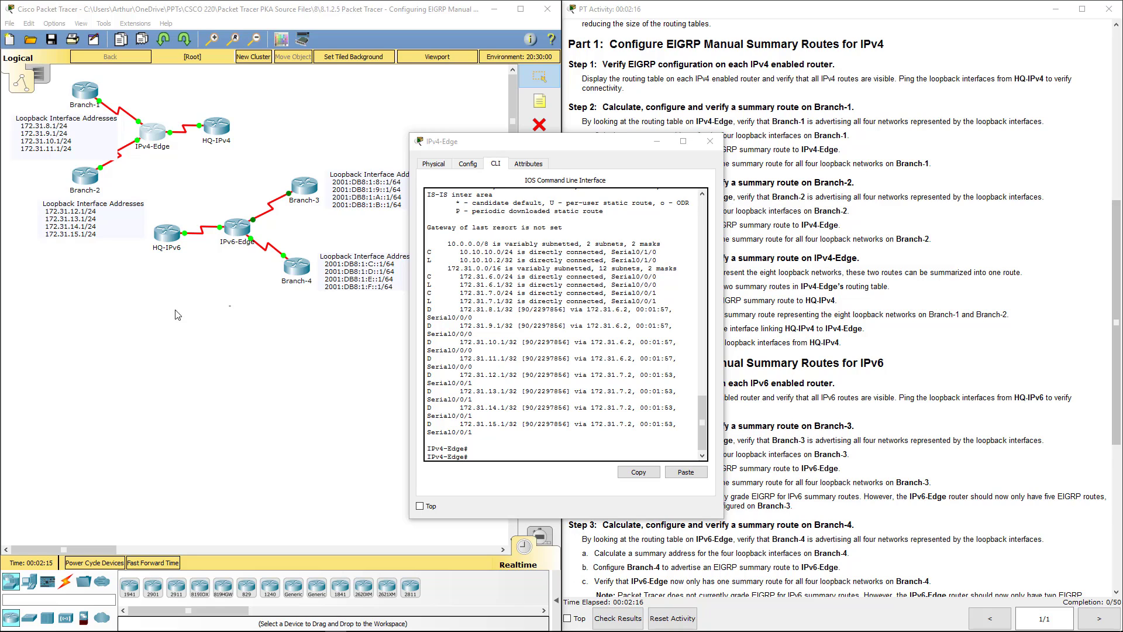
pyautogui.click(418, 237)
pyautogui.moveTo(426, 228); pyautogui.dragTo(428, 440)
pyautogui.click(649, 474)
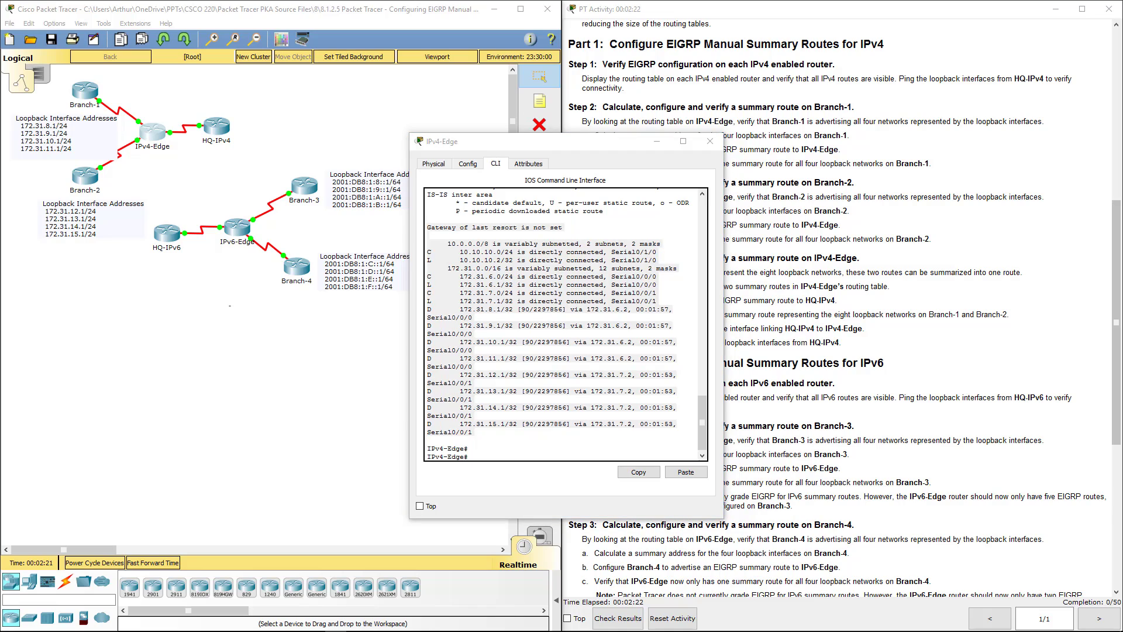
pyautogui.moveTo(1122, 131); pyautogui.dragTo(228, 135)
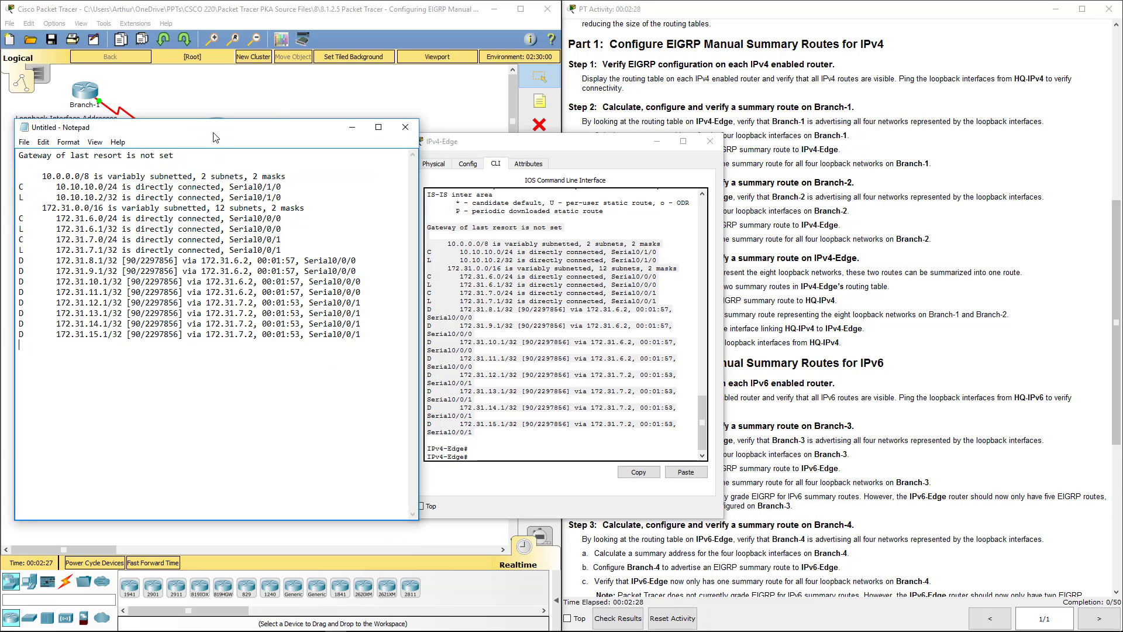
pyautogui.click(710, 112)
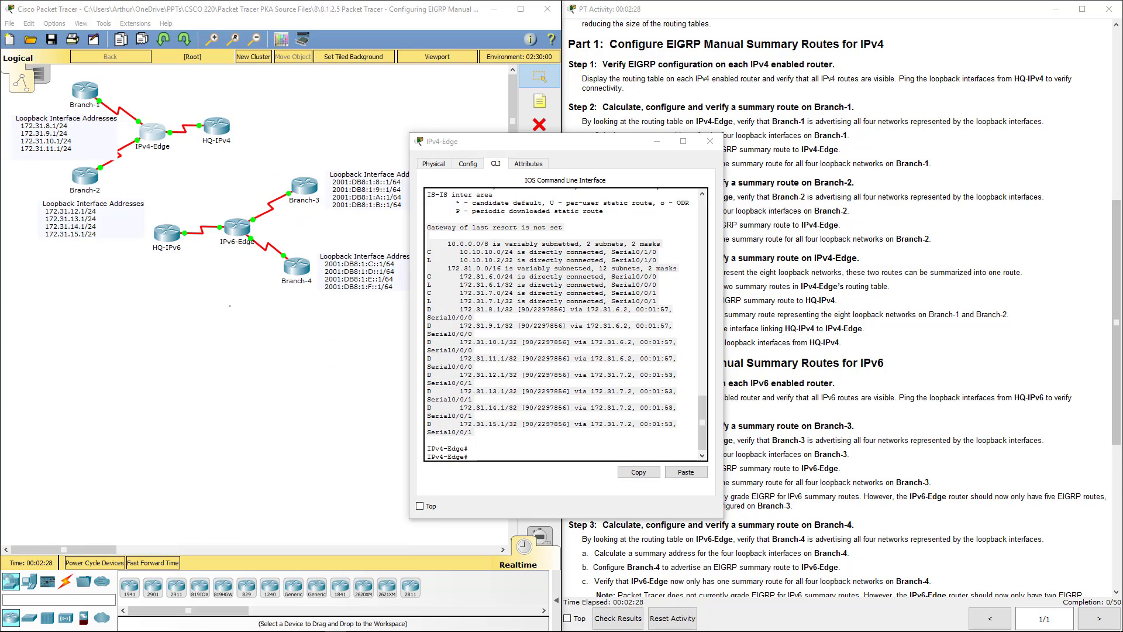
pyautogui.click(706, 141)
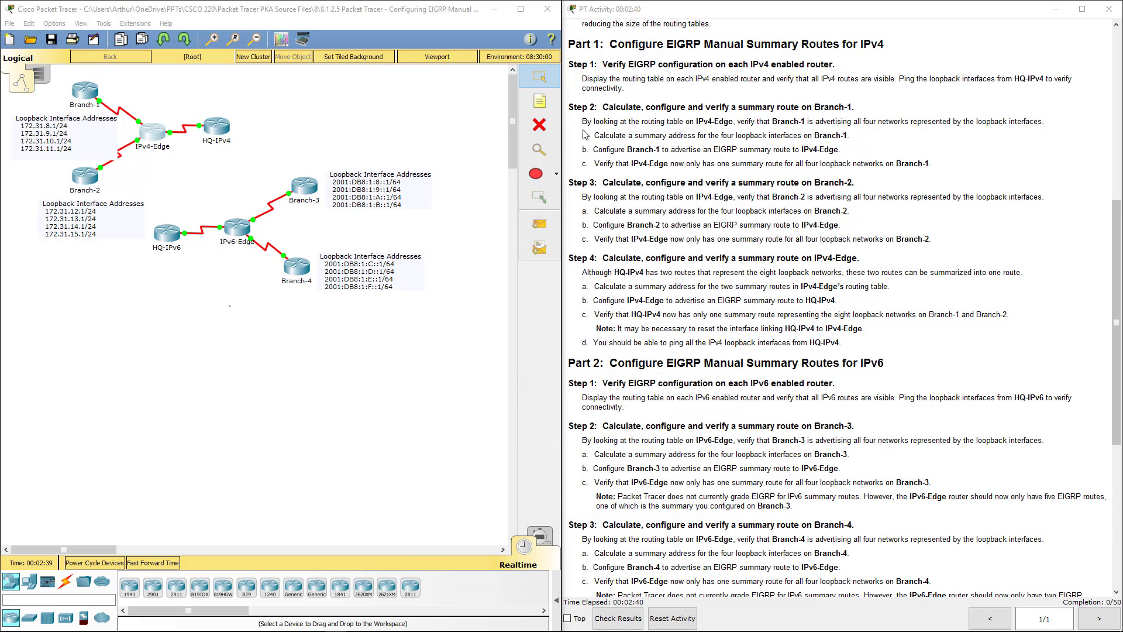
# Step: Highlight the instruction to calculate a summary address for the four loopback interfaces on Branch-1
pyautogui.moveTo(581, 80); pyautogui.dragTo(641, 89)
pyautogui.click(640, 89)
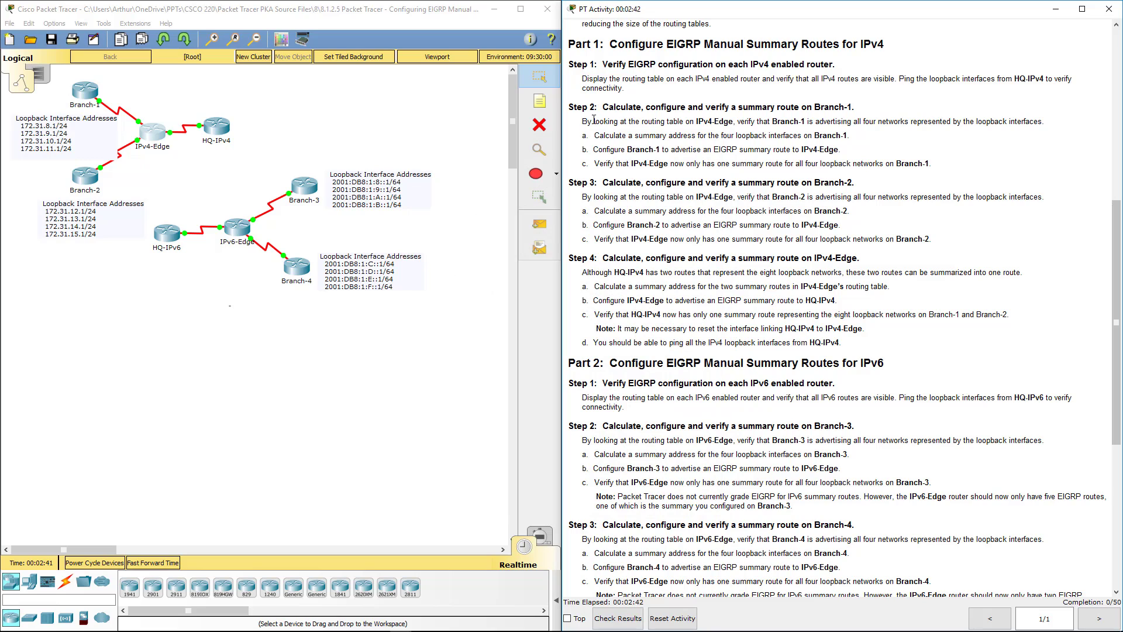
pyautogui.moveTo(593, 135); pyautogui.dragTo(872, 135)
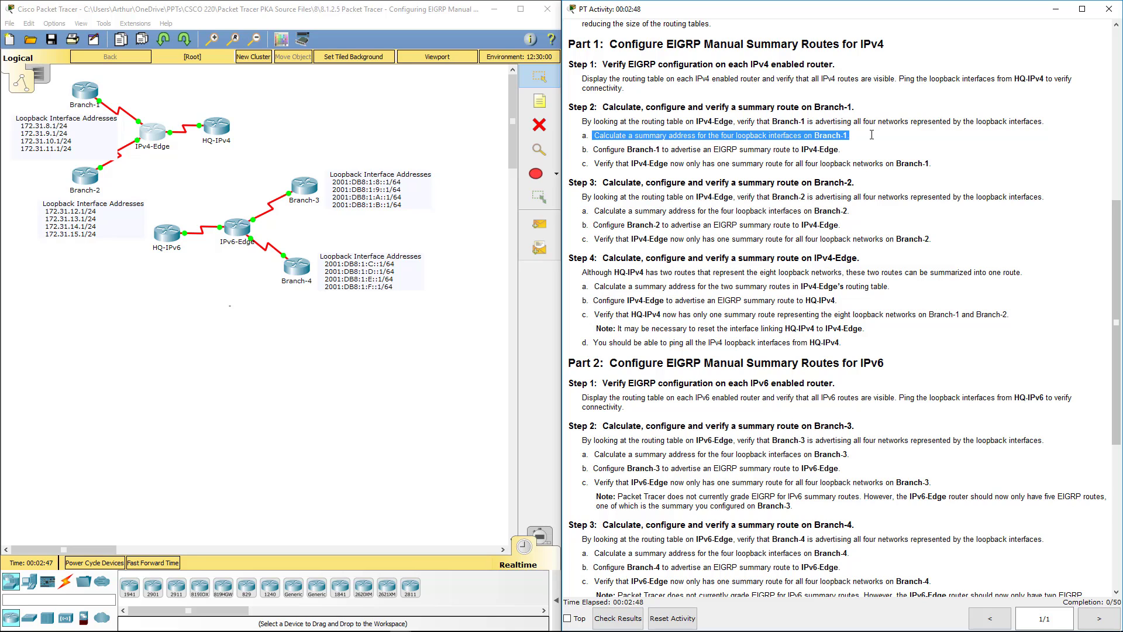
# Step: Open the Branch-1 command line in a wider window clear of the instructions and examine its Loopback8 to Loopback11 routes
pyautogui.click(86, 90)
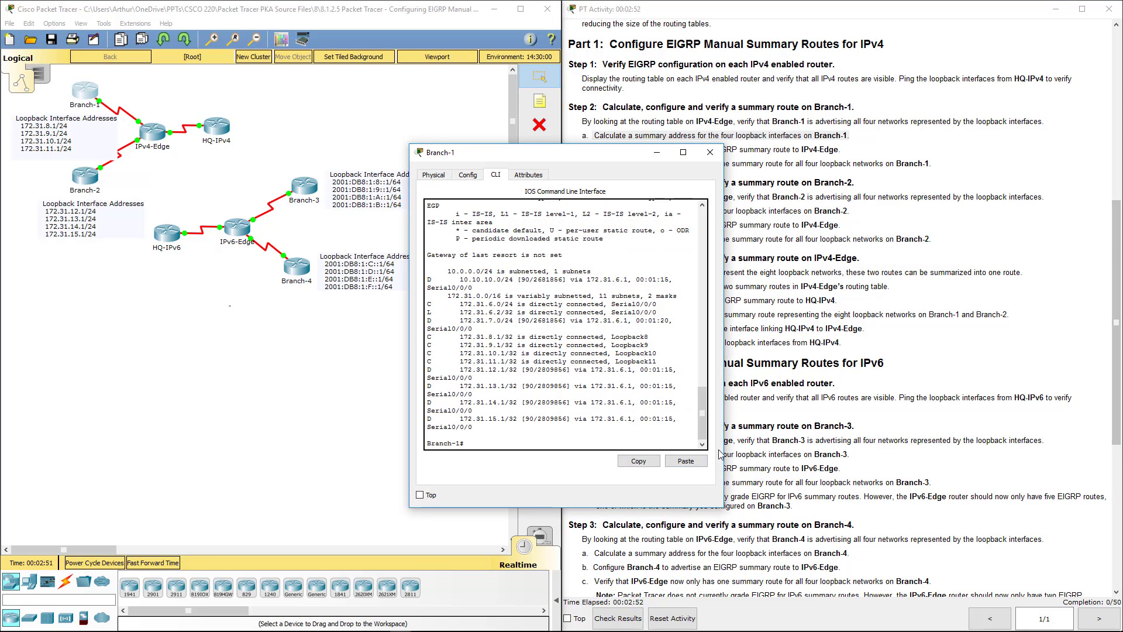
pyautogui.moveTo(725, 454); pyautogui.dragTo(859, 454)
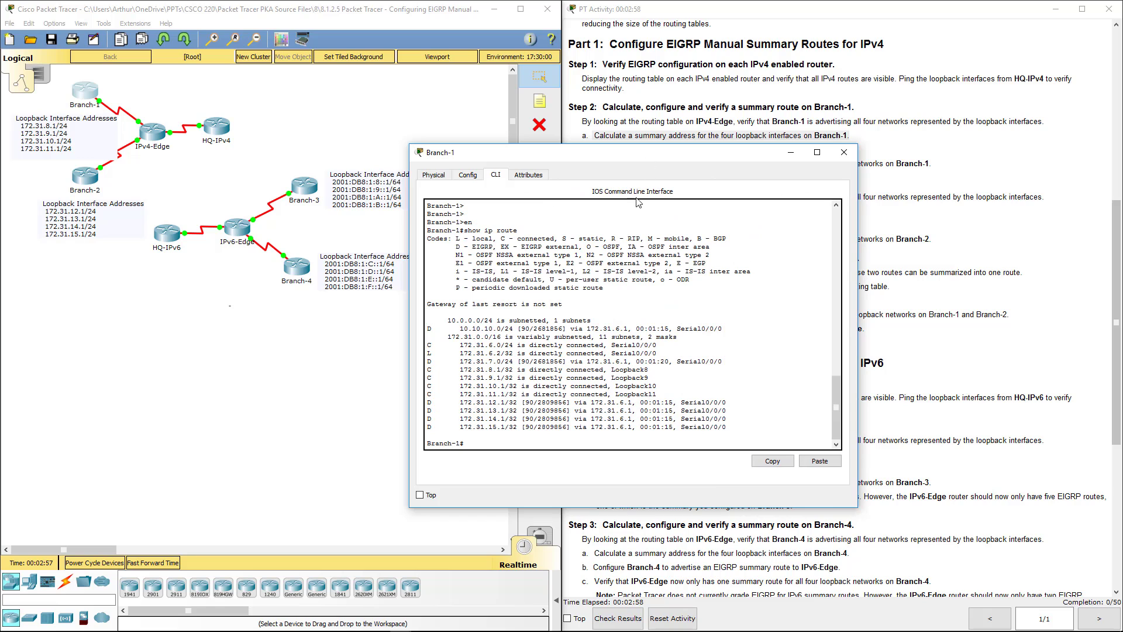
pyautogui.moveTo(666, 396); pyautogui.dragTo(434, 369)
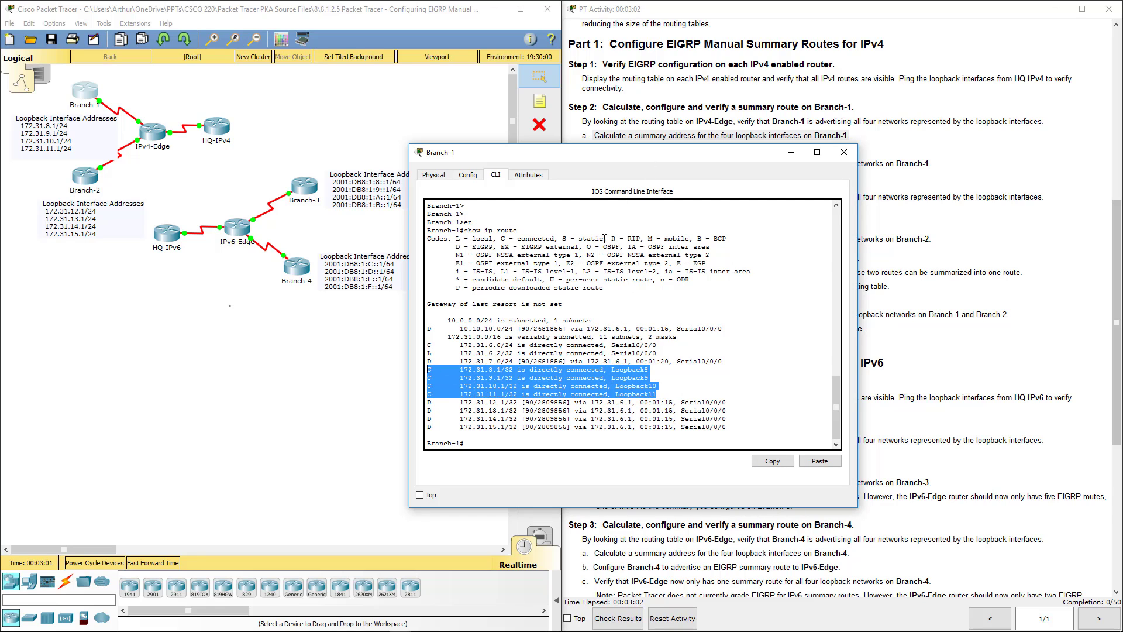
pyautogui.moveTo(642, 154); pyautogui.dragTo(302, 203)
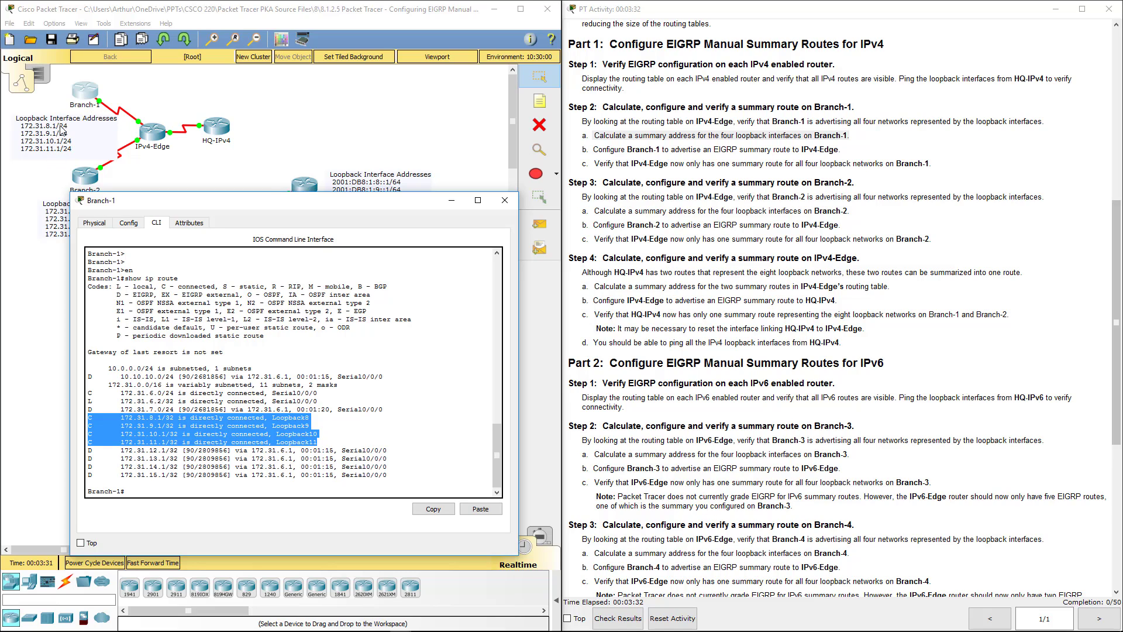
pyautogui.click(370, 397)
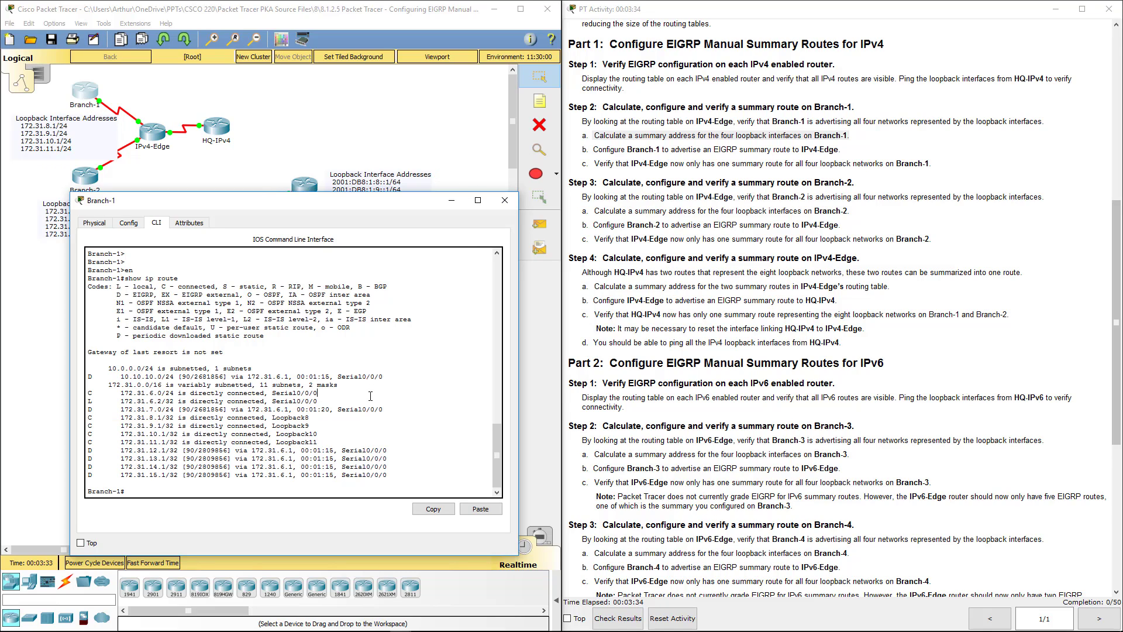
# Step: Enter global configuration mode on Branch-1 and select interface s0/0/0 for configuration
pyautogui.press('Return')
pyautogui.press('Return')
pyautogui.press('Return')
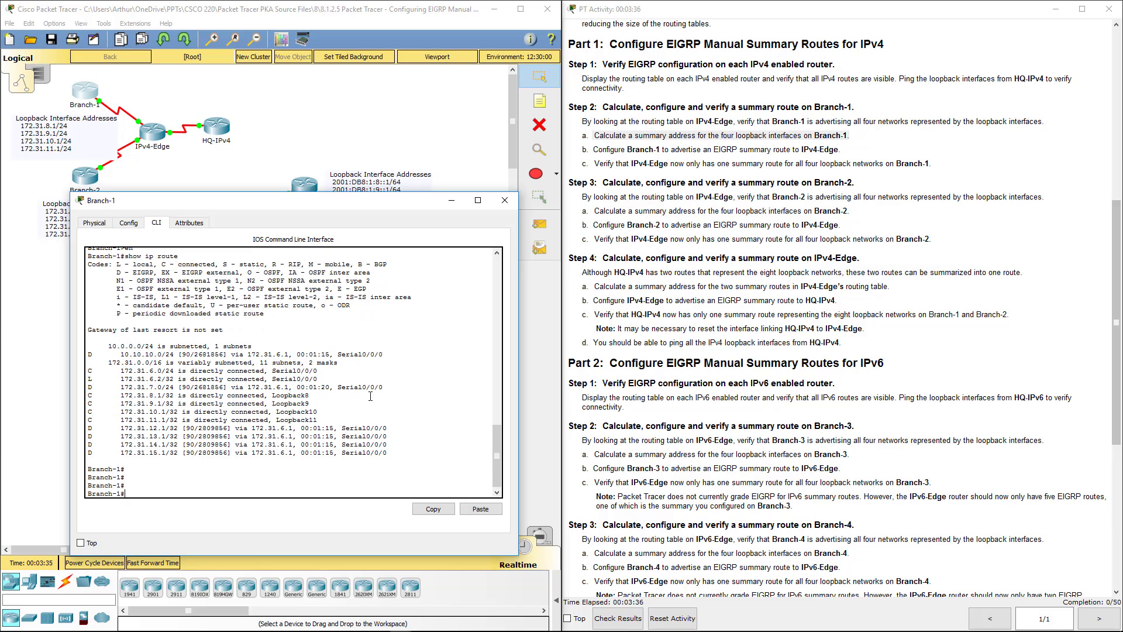
pyautogui.write('config t')
pyautogui.press('Return')
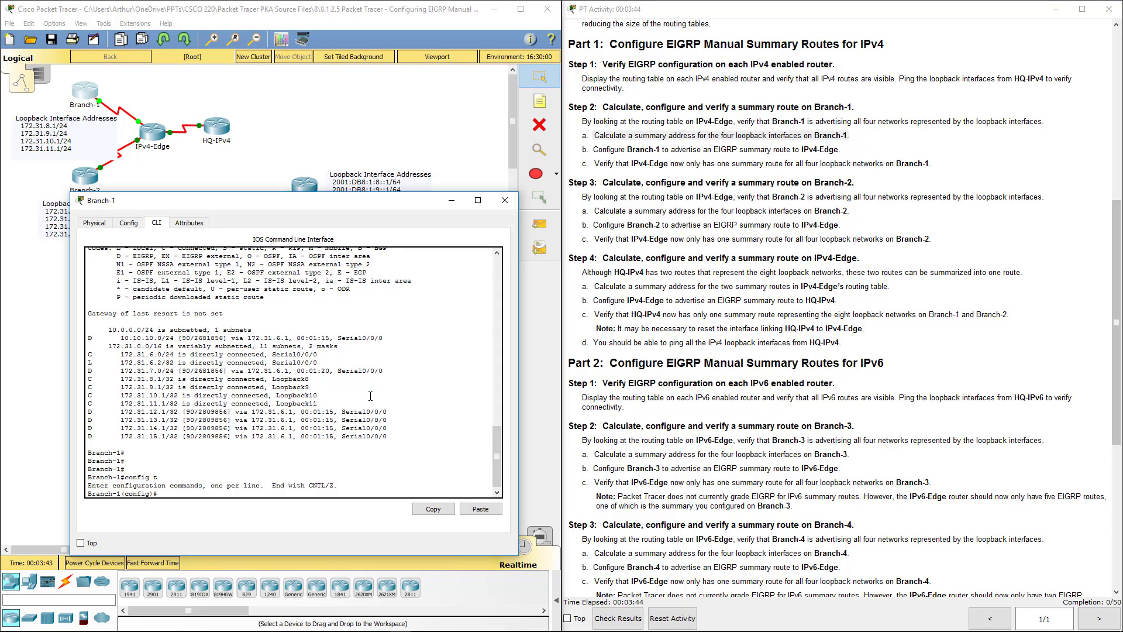
pyautogui.write('int s0/0/0')
pyautogui.press('Return')
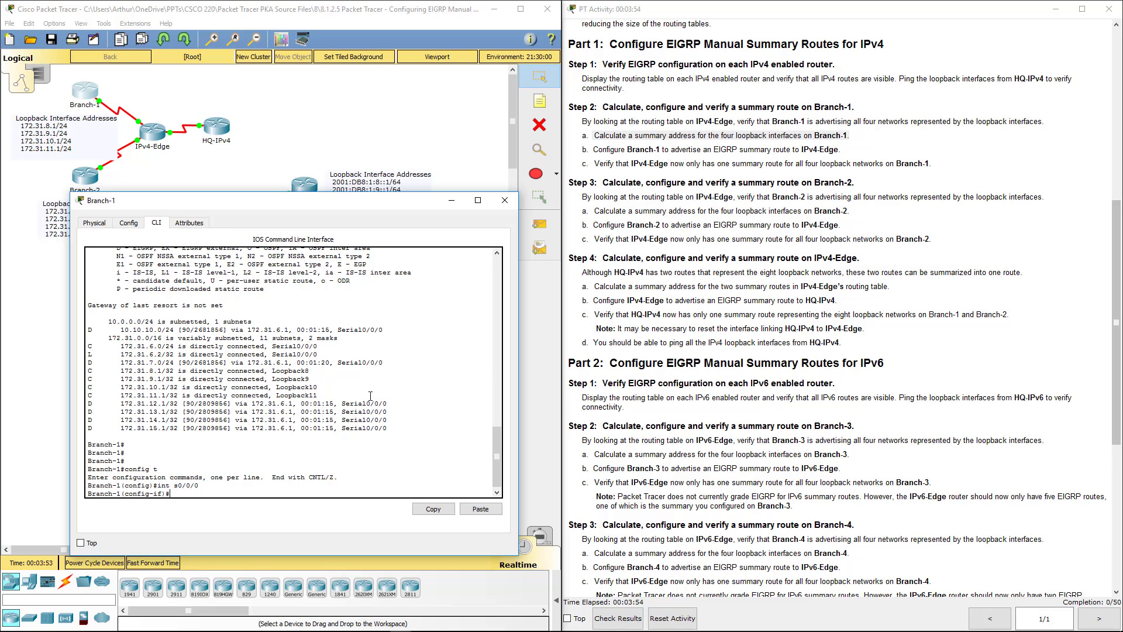
# Step: Configure Branch-1's s0/0/0 interface to advertise the summary route 172.31.8.0 255.255.252.0 for EIGRP AS 1
pyautogui.write('ip summ')
pyautogui.press('Tab')
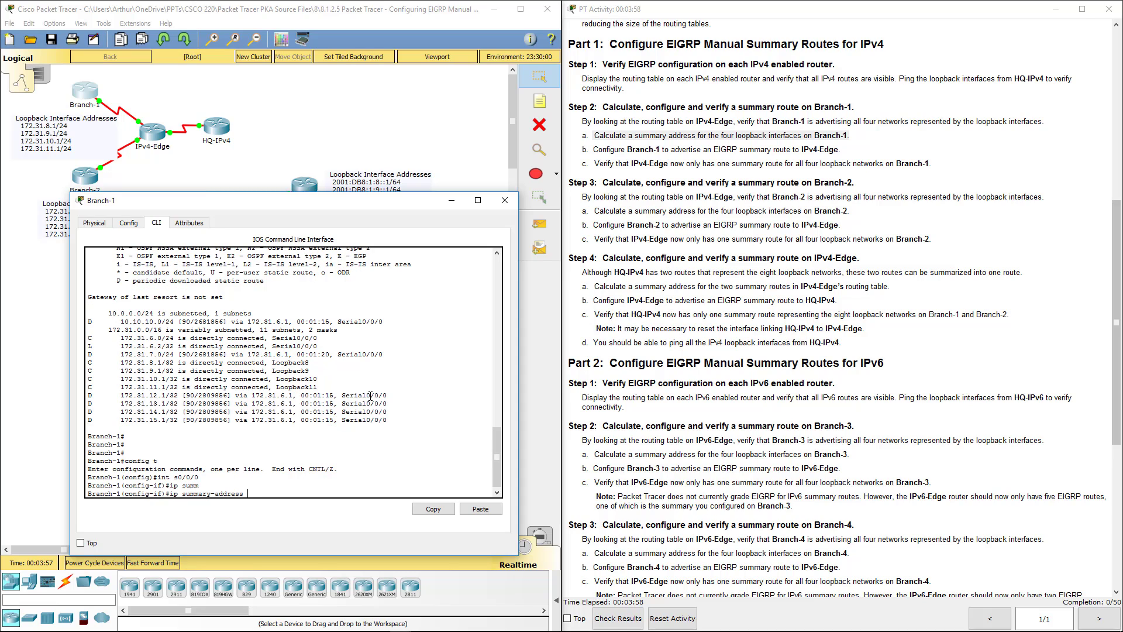
pyautogui.write('eigrp')
pyautogui.write('172.31.8.0 255.255.252.0')
pyautogui.press('Return')
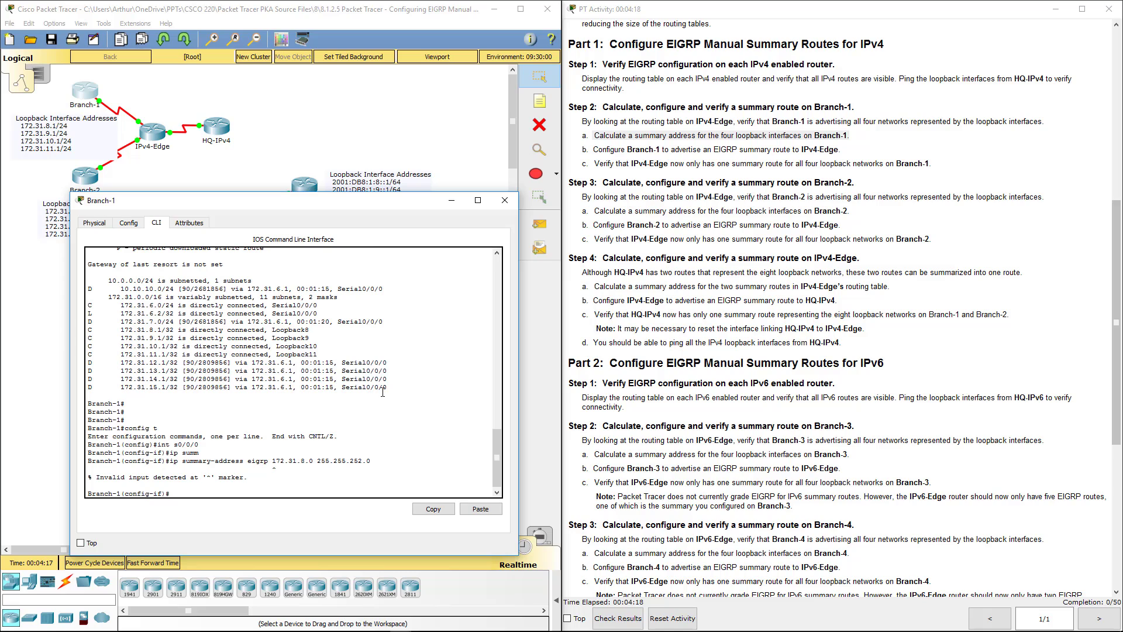
pyautogui.press('Up')
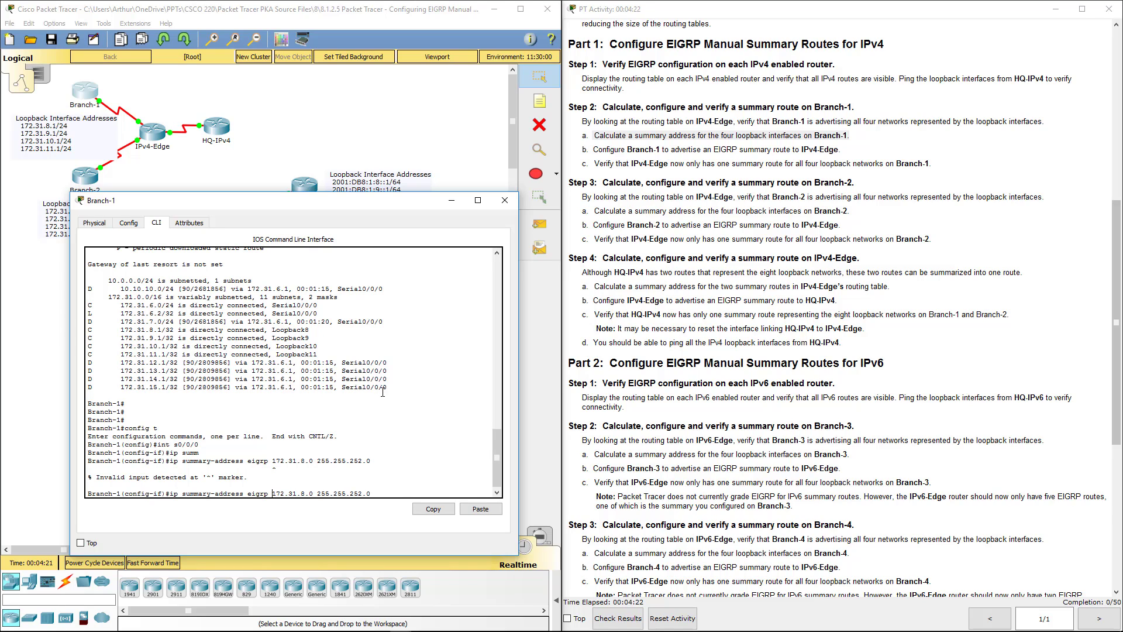
pyautogui.write('1')
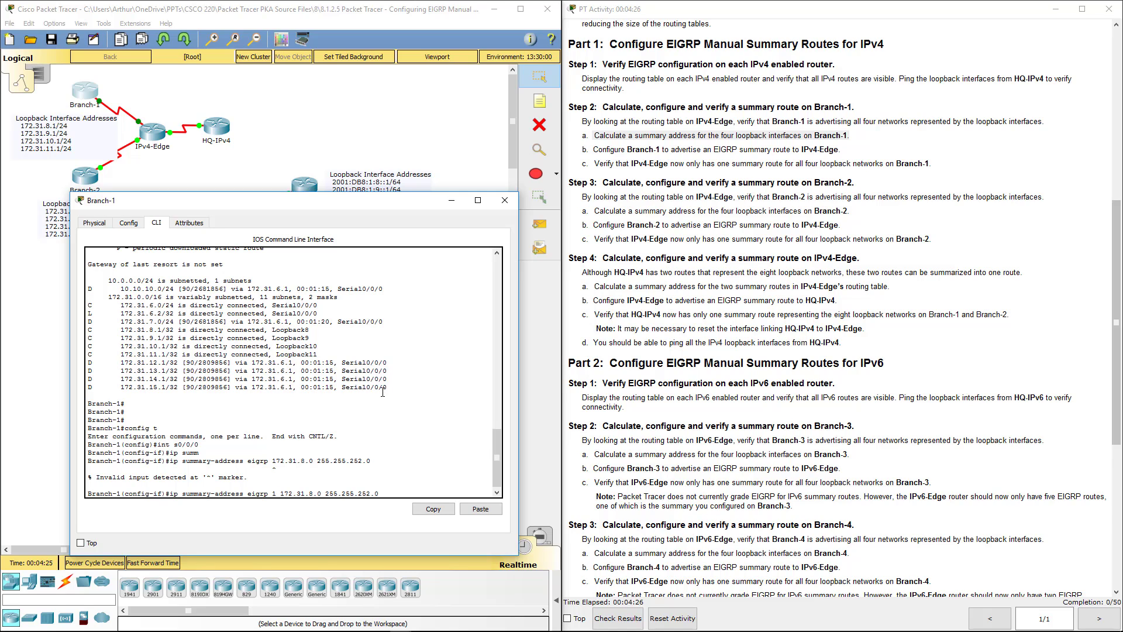
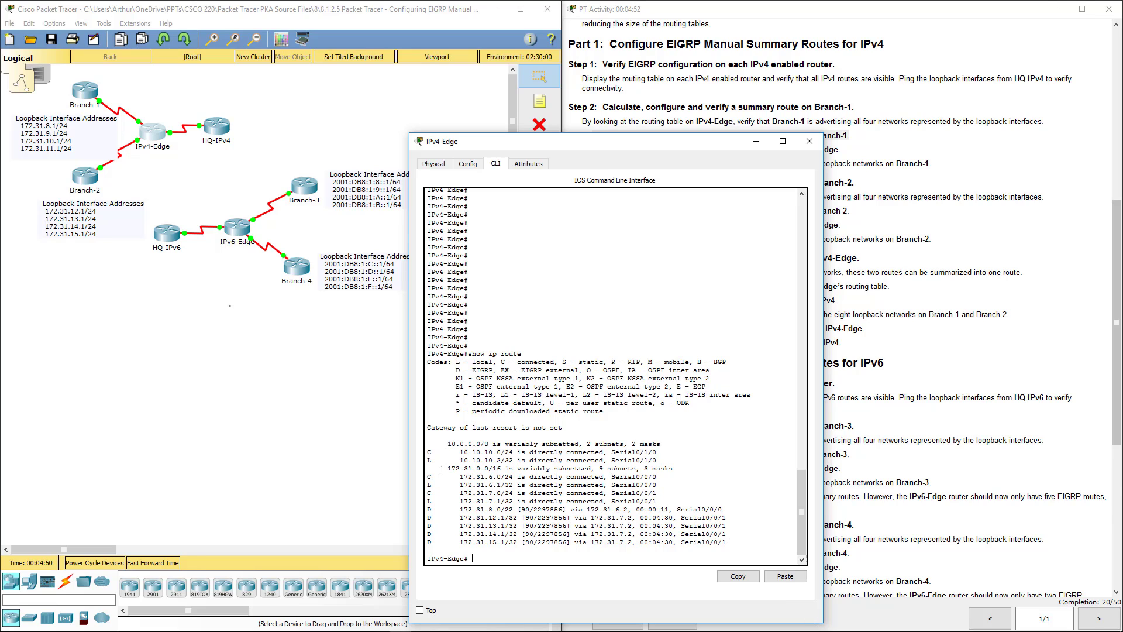
# Step: Examine the 172.31.0.0/16 subnet lines and the 172.31.8.0/22 summary route in IPv4-Edge's routing table
pyautogui.moveTo(442, 471); pyautogui.dragTo(658, 470)
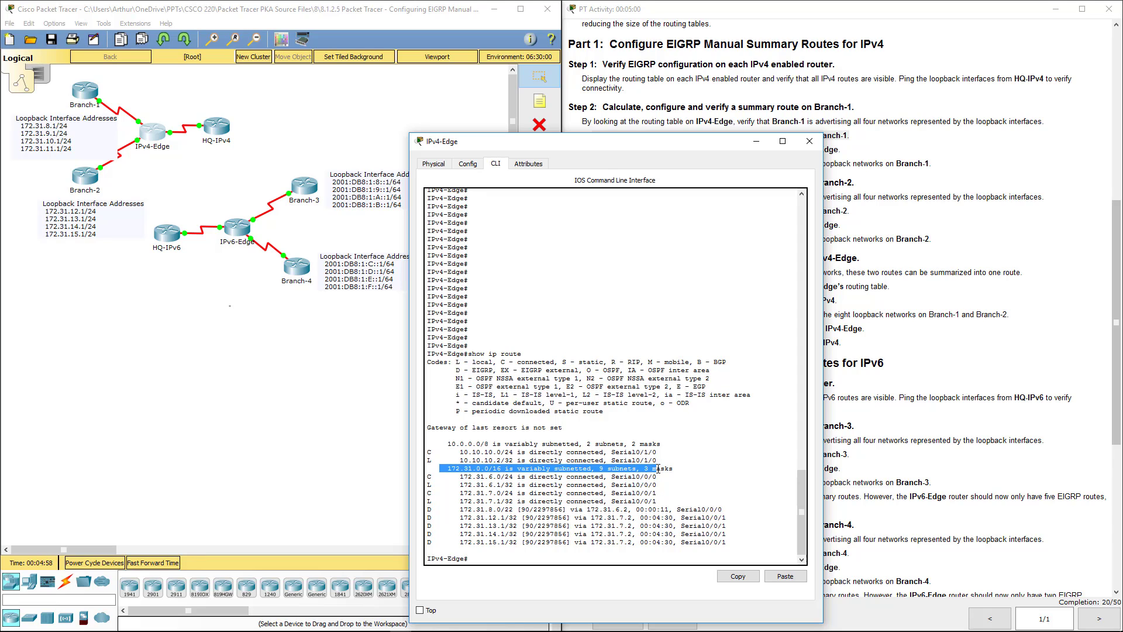
pyautogui.moveTo(658, 469); pyautogui.dragTo(657, 494)
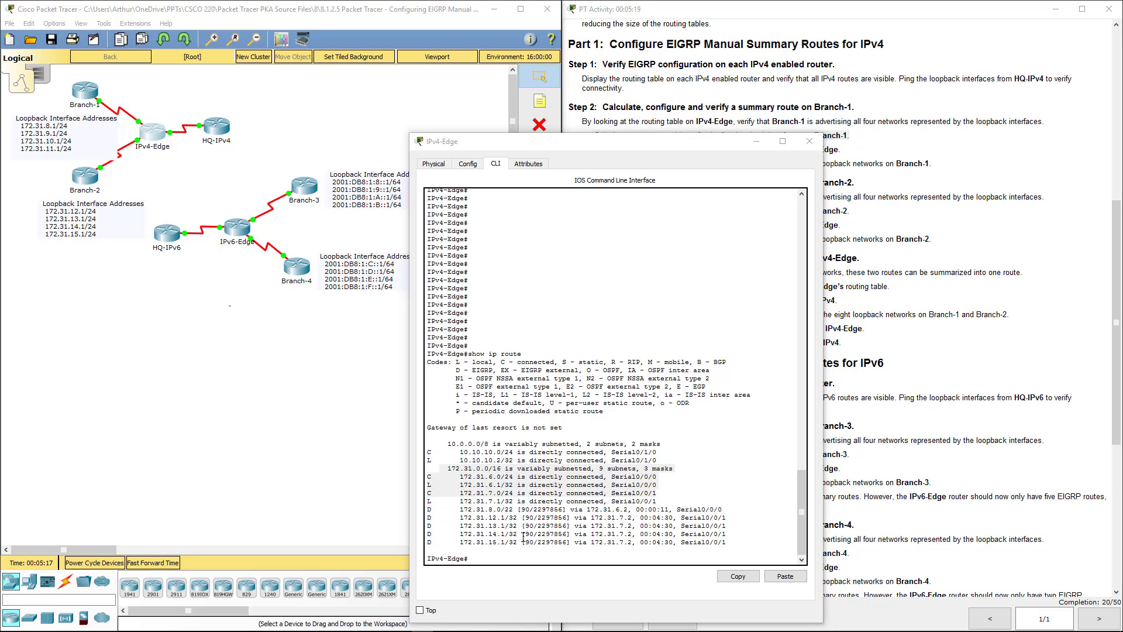
pyautogui.moveTo(458, 510); pyautogui.dragTo(732, 510)
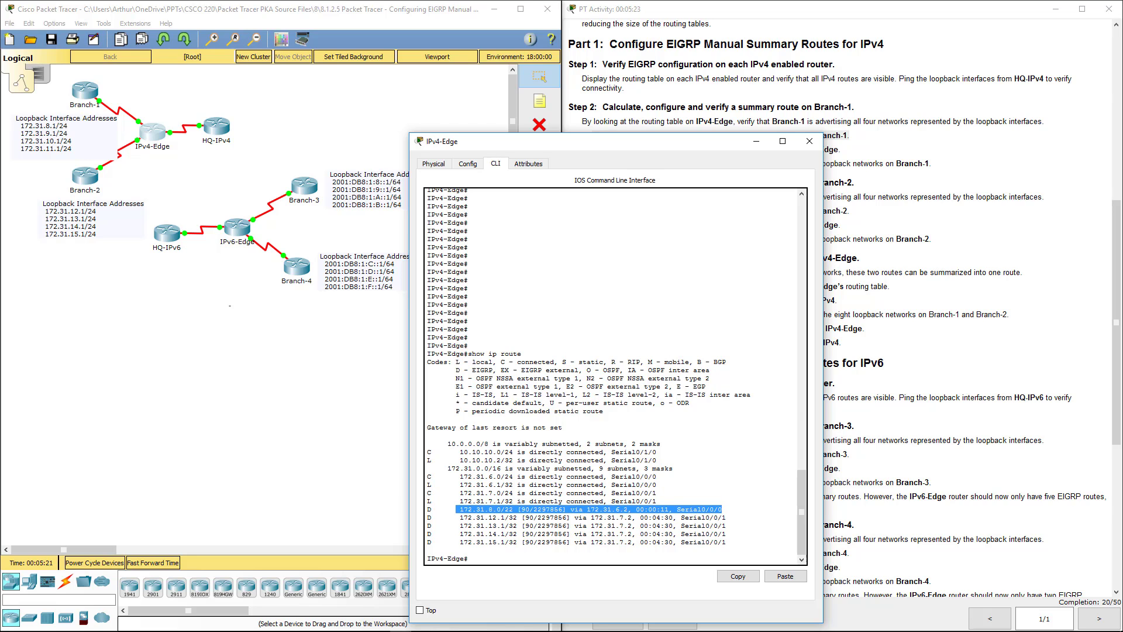
# Step: Switch to Notepad, review the individual Branch-1 routes in the saved IPv4-Edge routing table, and minimize it
pyautogui.hotkey('alt', 'Tab')
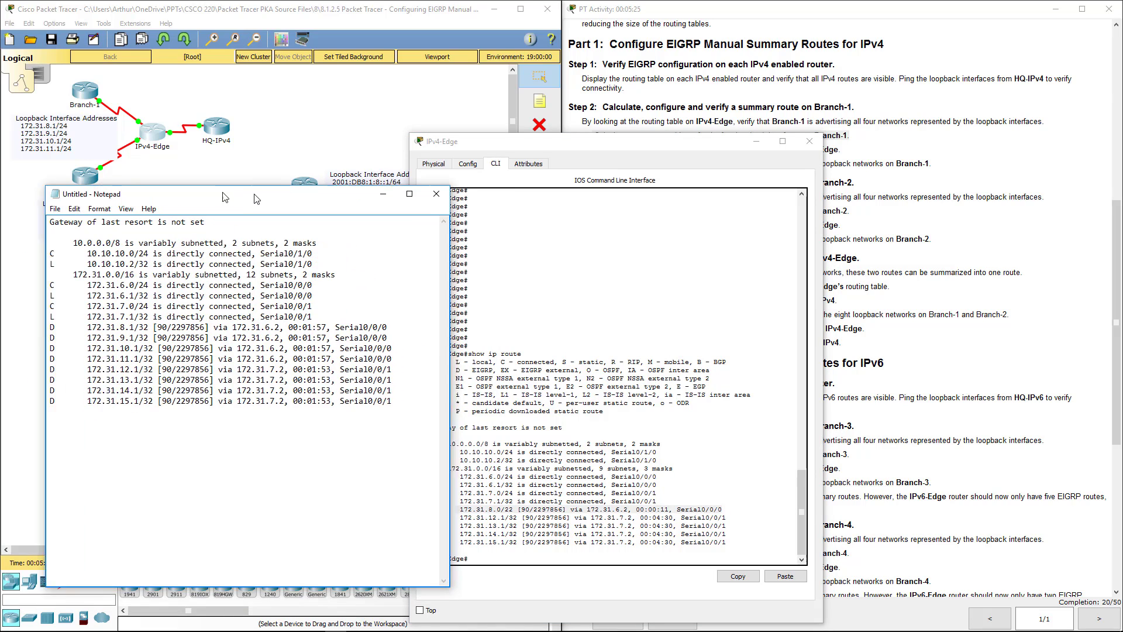
pyautogui.moveTo(224, 330); pyautogui.dragTo(227, 343)
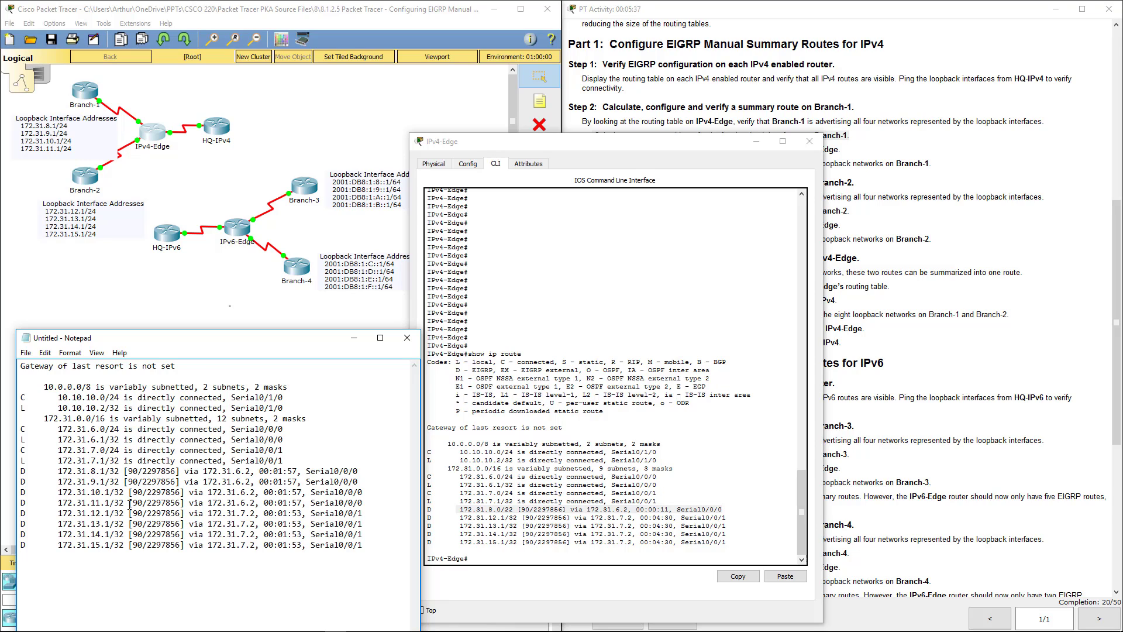
pyautogui.moveTo(63, 440); pyautogui.dragTo(140, 482)
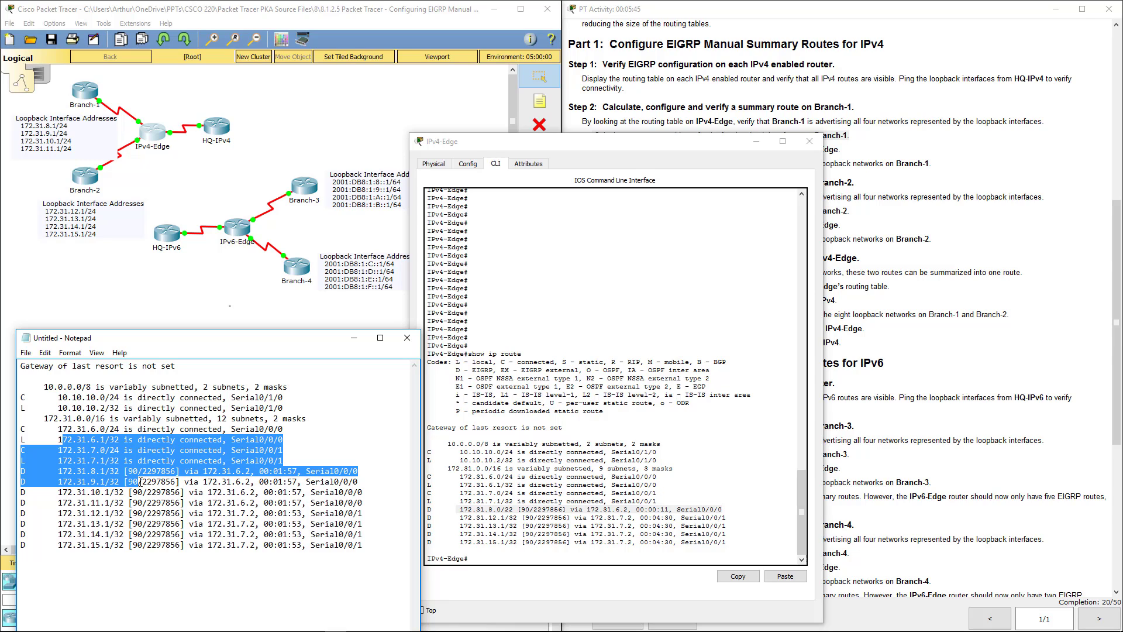
pyautogui.moveTo(140, 482); pyautogui.dragTo(153, 449)
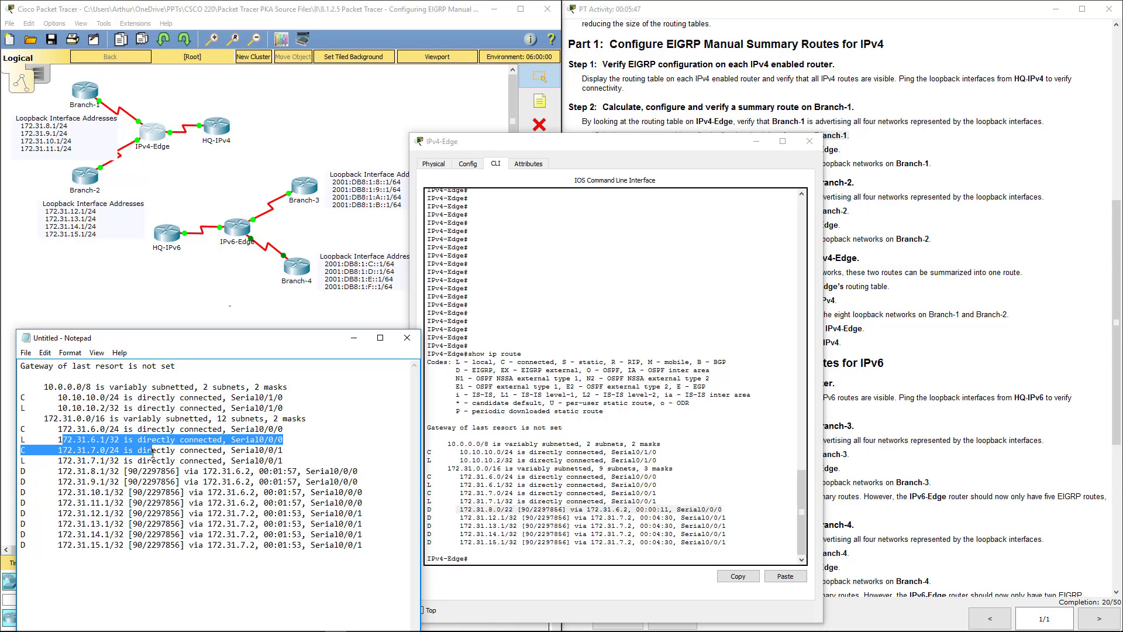
pyautogui.moveTo(81, 481); pyautogui.dragTo(110, 503)
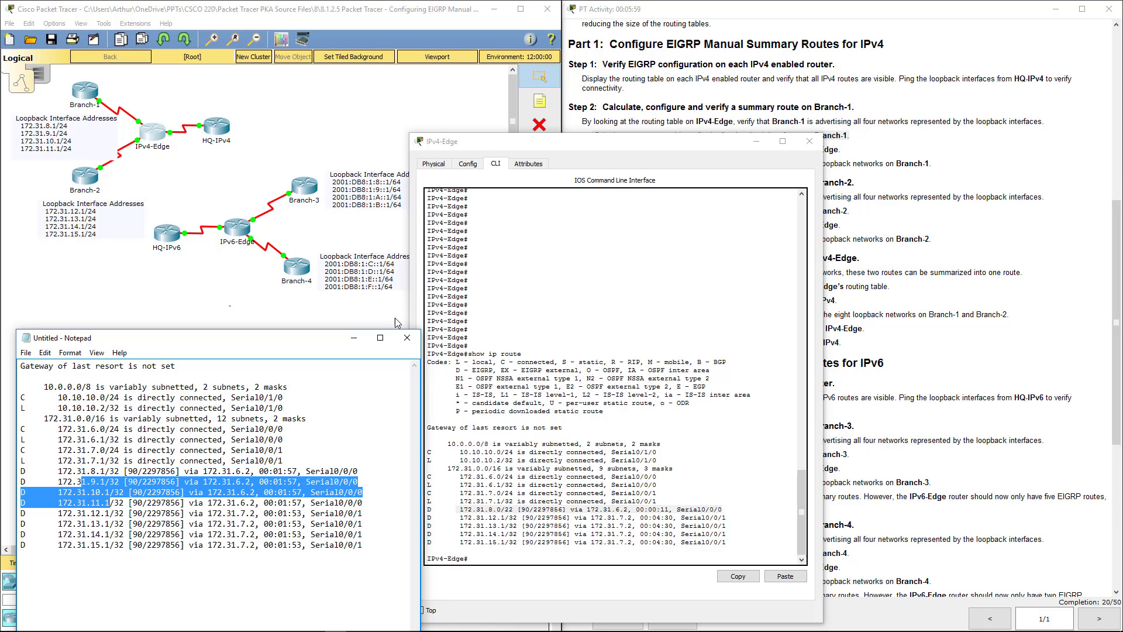
pyautogui.click(354, 338)
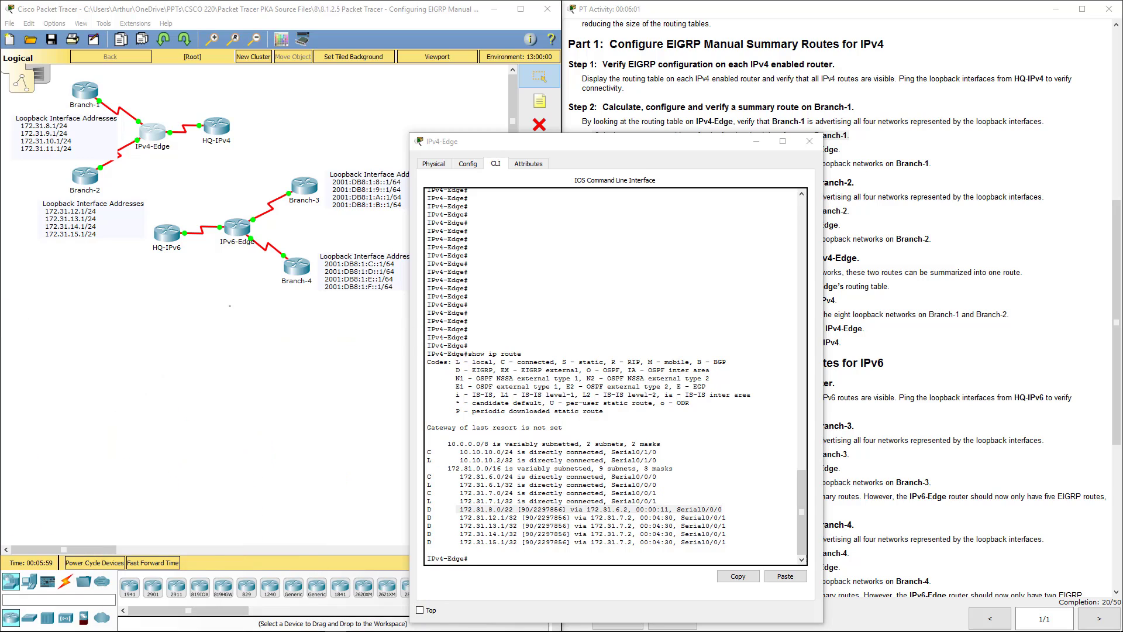
# Step: Compare the saved 172.31.8.1 to 172.31.11.1 routes in Notepad with IPv4-Edge's 172.31.8.0/22 route, and close the router's window
pyautogui.hotkey('alt', 'Tab')
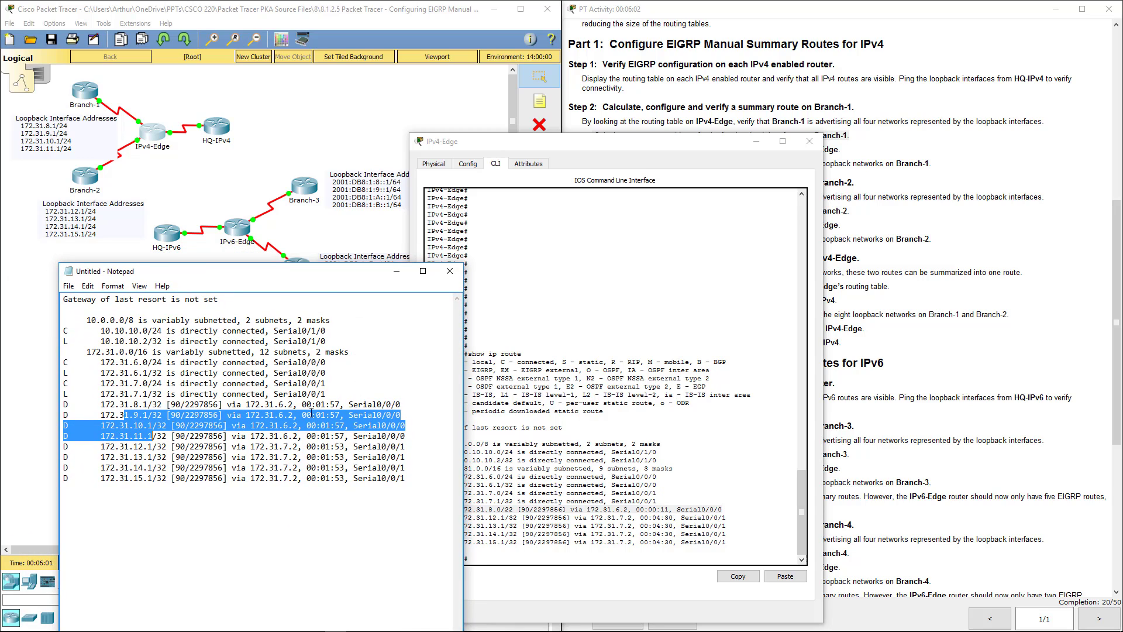
pyautogui.click(195, 416)
pyautogui.moveTo(100, 404); pyautogui.dragTo(424, 431)
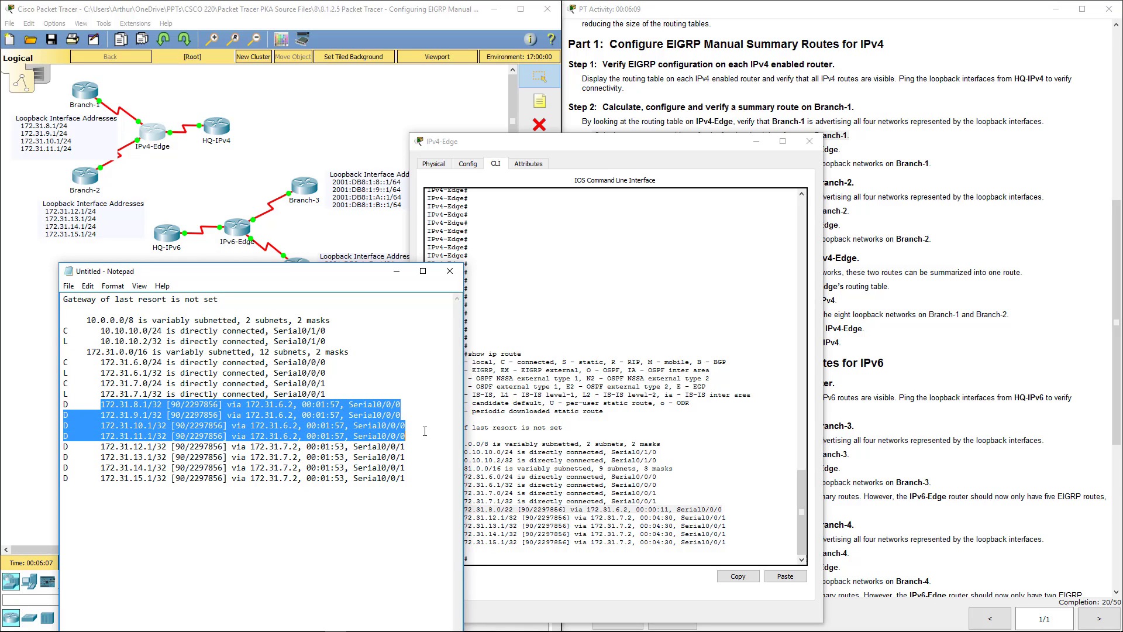
pyautogui.click(271, 261)
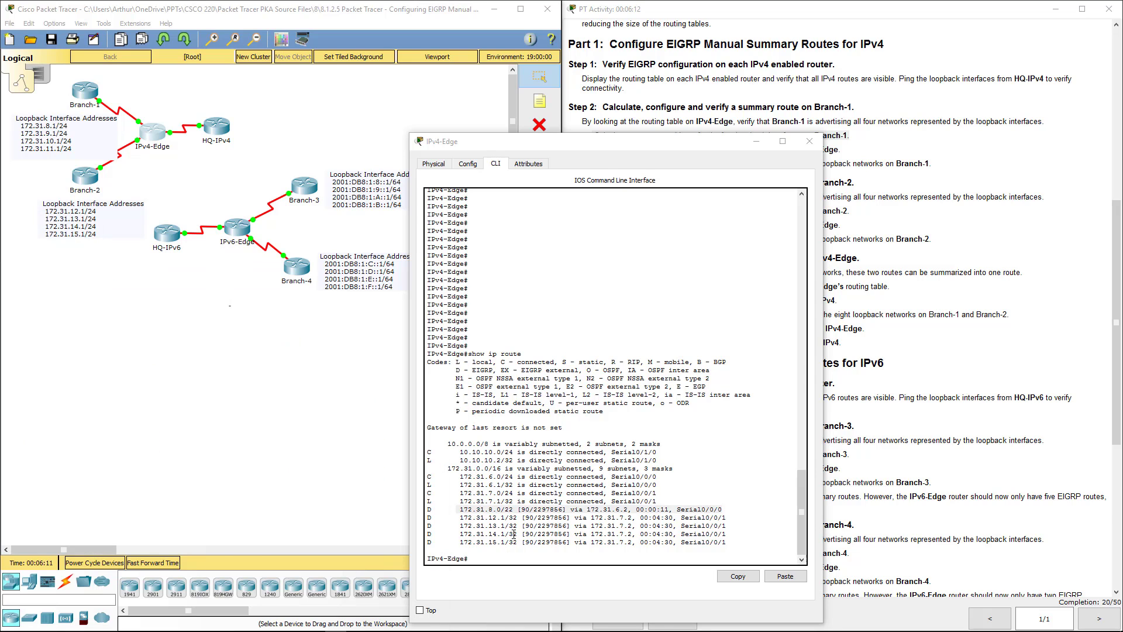
pyautogui.moveTo(457, 509); pyautogui.dragTo(731, 510)
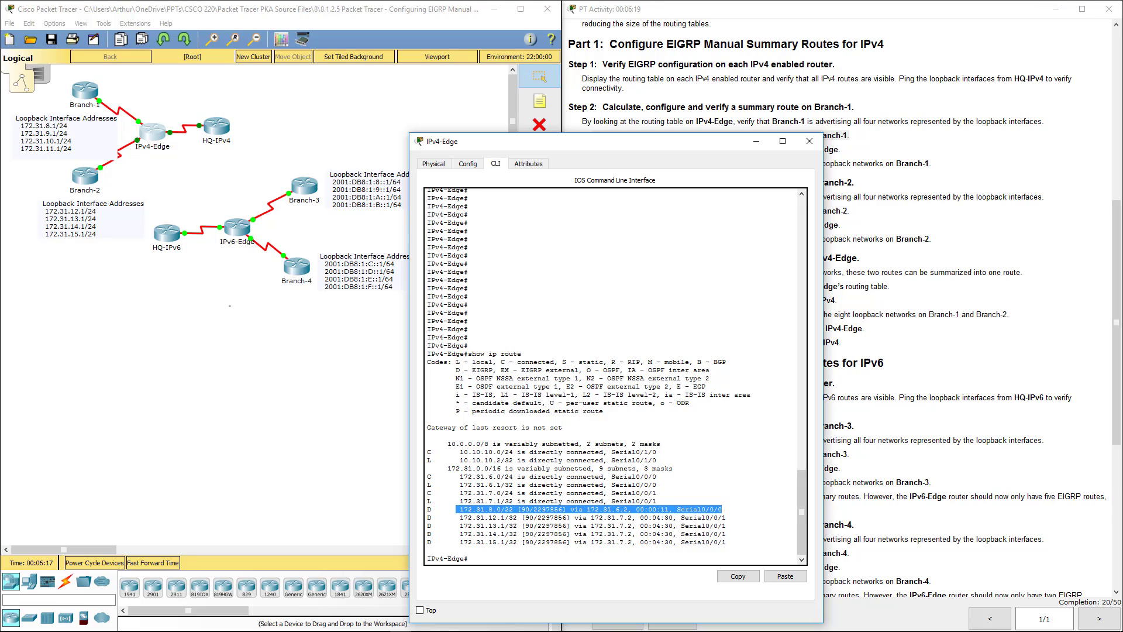
pyautogui.hotkey('alt', 'Tab')
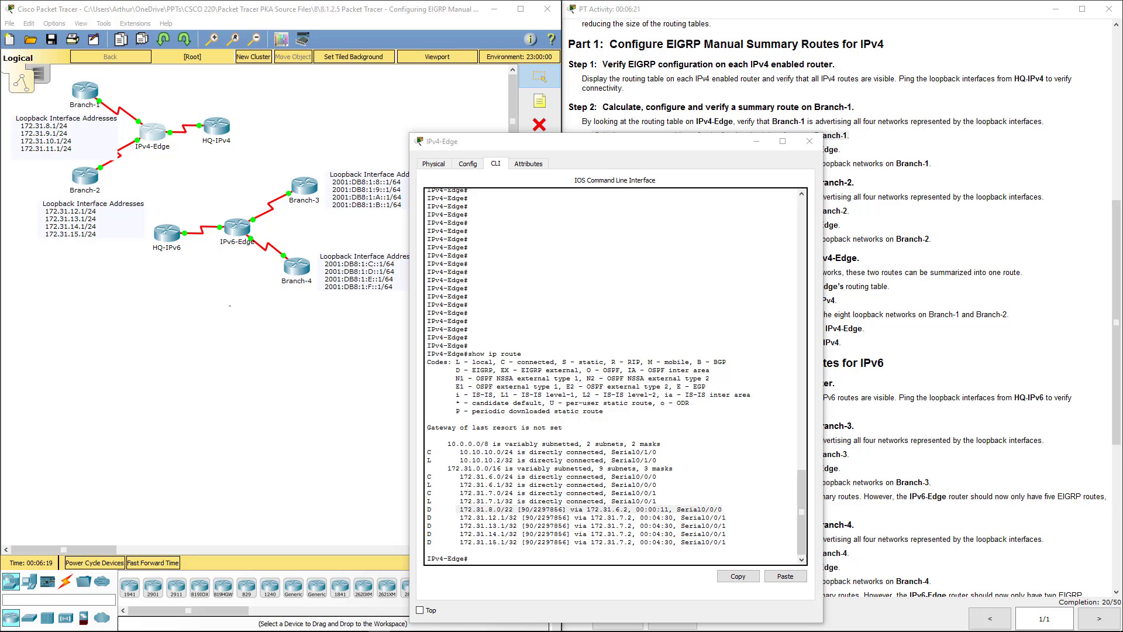
pyautogui.click(810, 141)
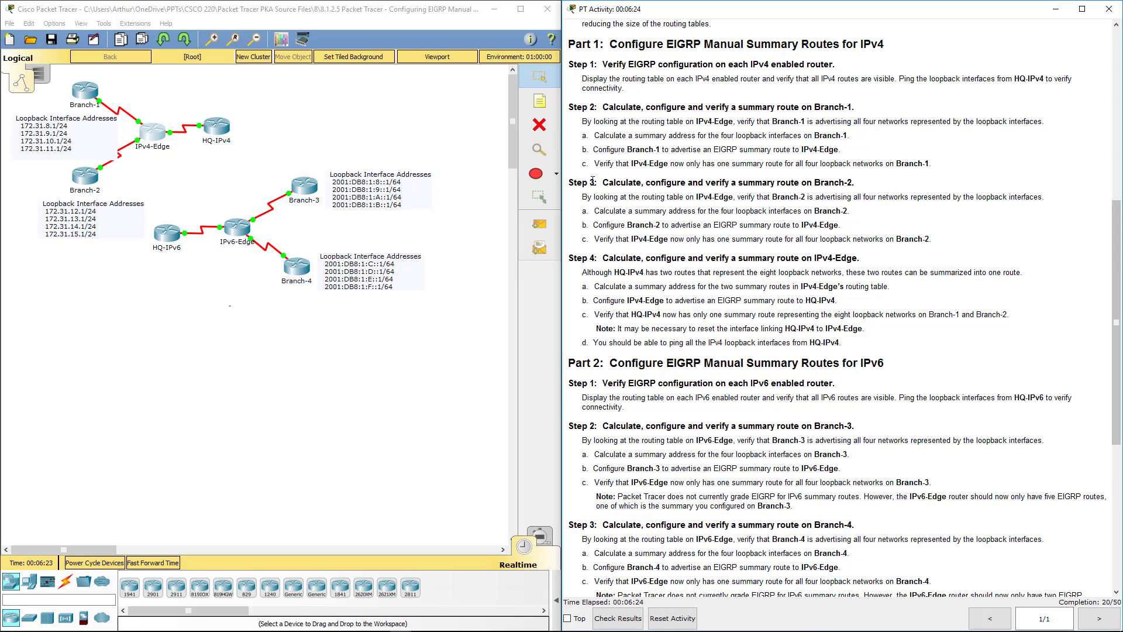
# Step: Open the Branch-2 command line, enter global configuration mode and select interface s0/0/1 for configuration
pyautogui.moveTo(587, 181); pyautogui.dragTo(616, 187)
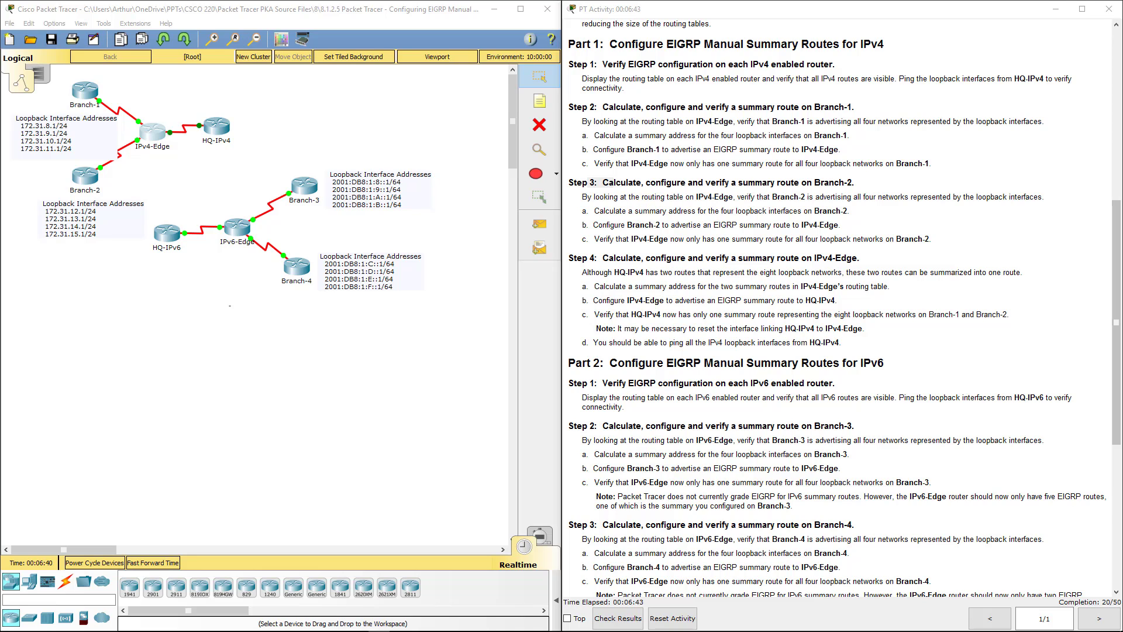
pyautogui.click(75, 179)
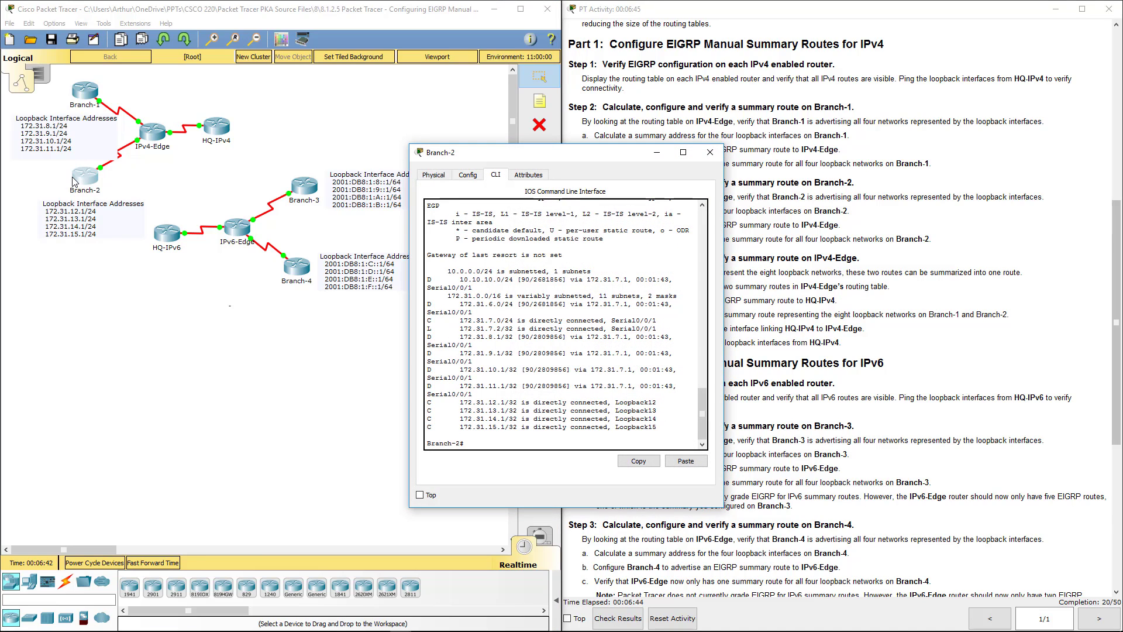
pyautogui.press('Return')
pyautogui.press('Return')
pyautogui.press('Return')
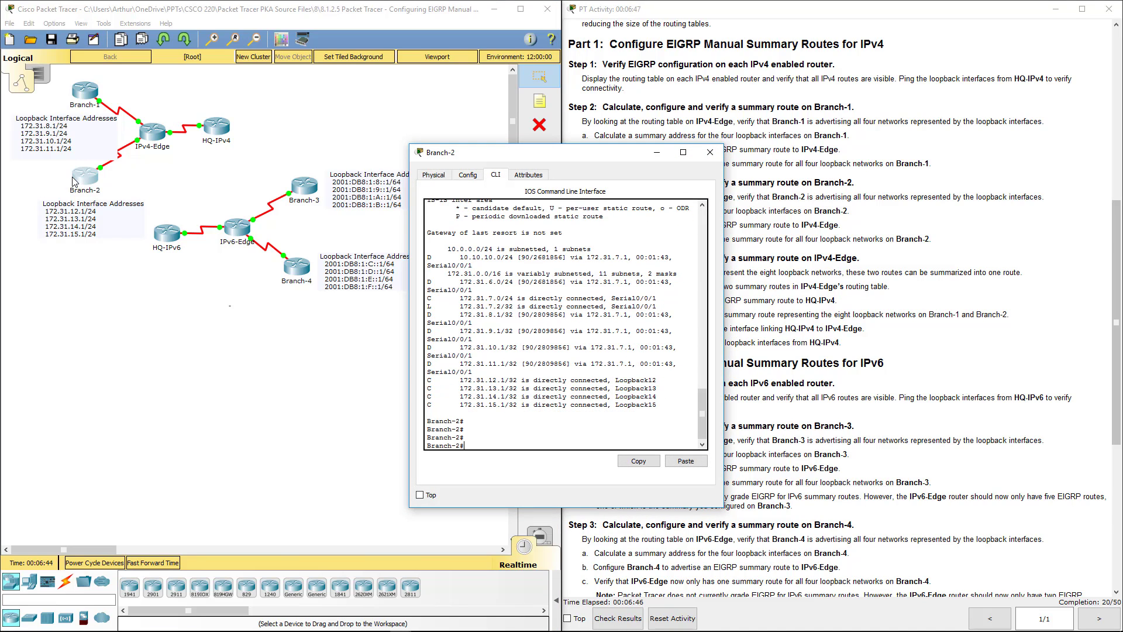
pyautogui.write('config t')
pyautogui.press('Return')
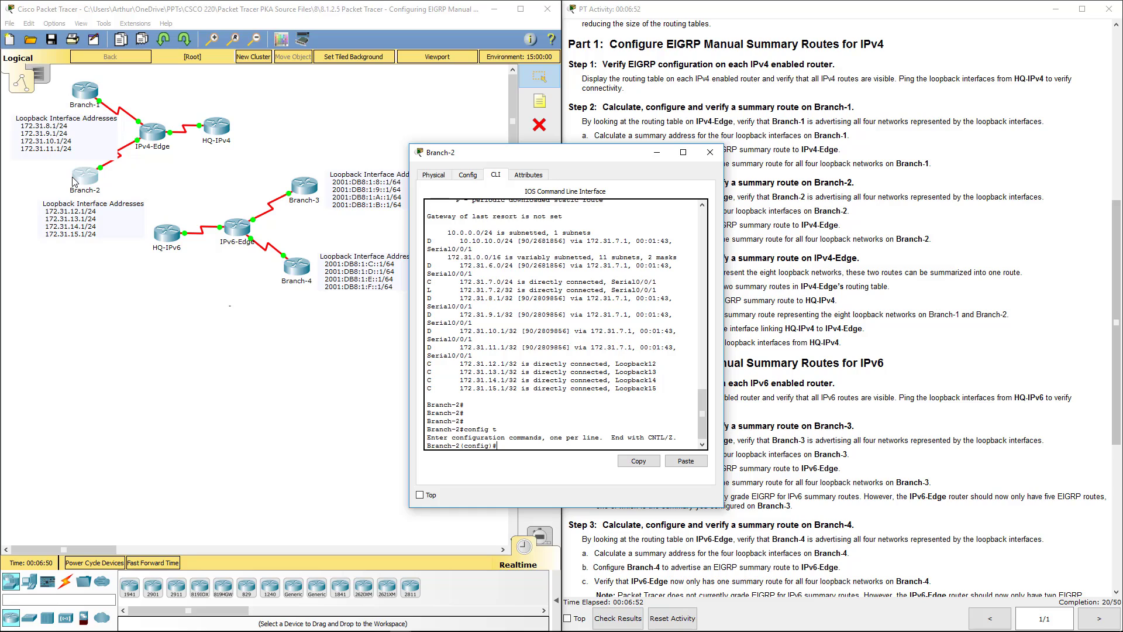
pyautogui.write('int s0/0/1')
pyautogui.press('Return')
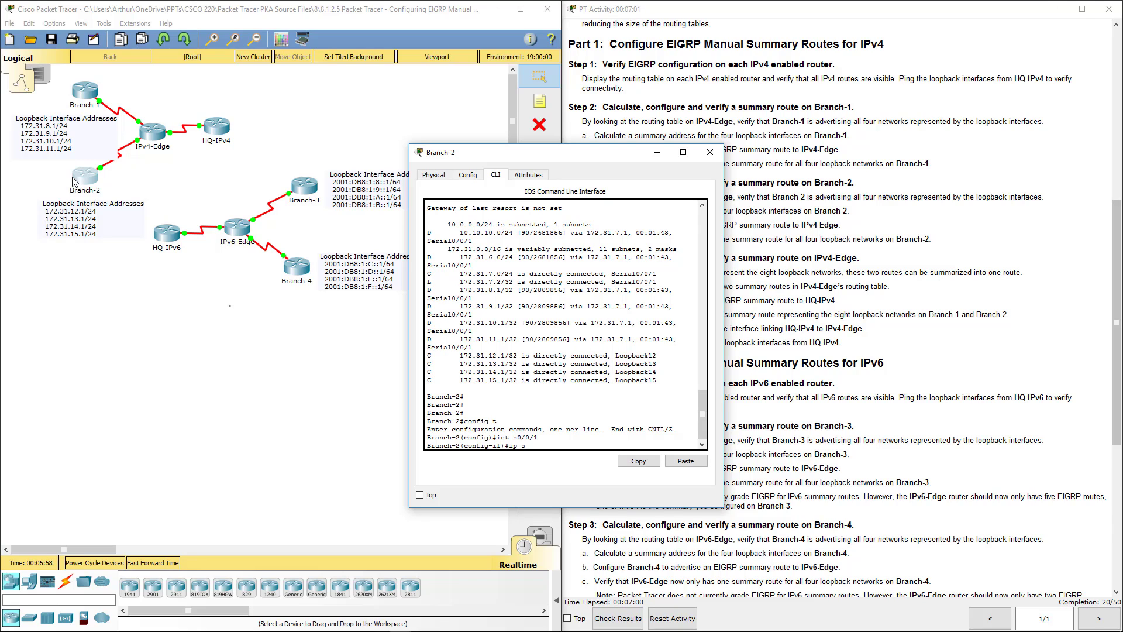
# Step: Advertise the summary route 172.31.12.0 255.255.252.0 for EIGRP AS 1 on Branch-2's s0/0/1 interface and close the router's window
pyautogui.write('ip sum')
pyautogui.press('Tab')
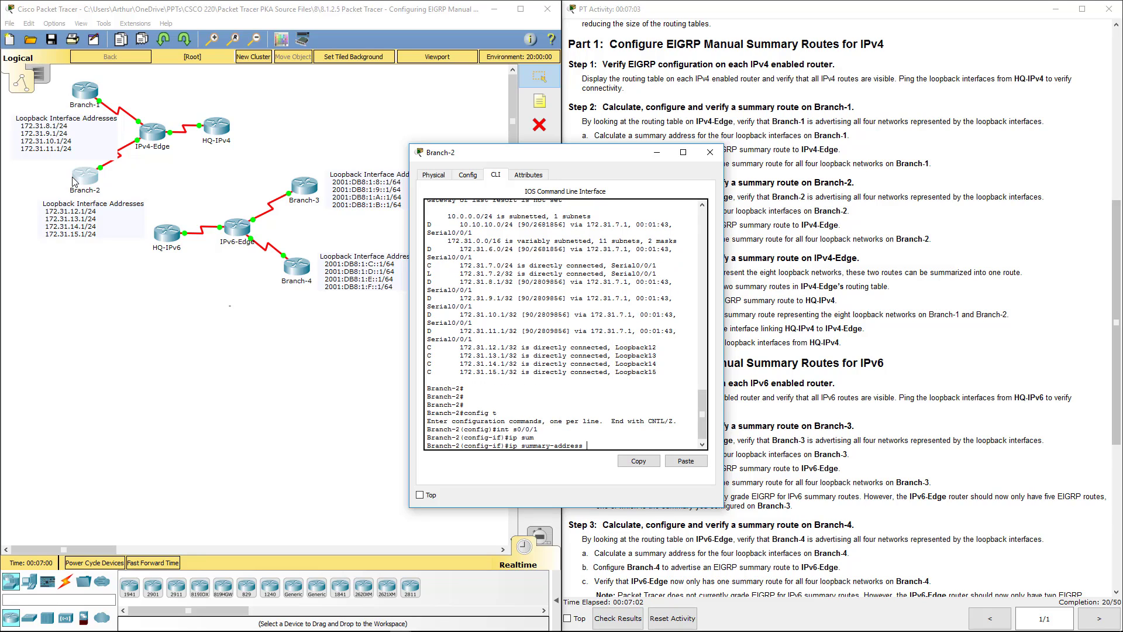
pyautogui.write('eigrp 1 172.1')
pyautogui.press('BackSpace')
pyautogui.write('31.12.0 255.255.2')
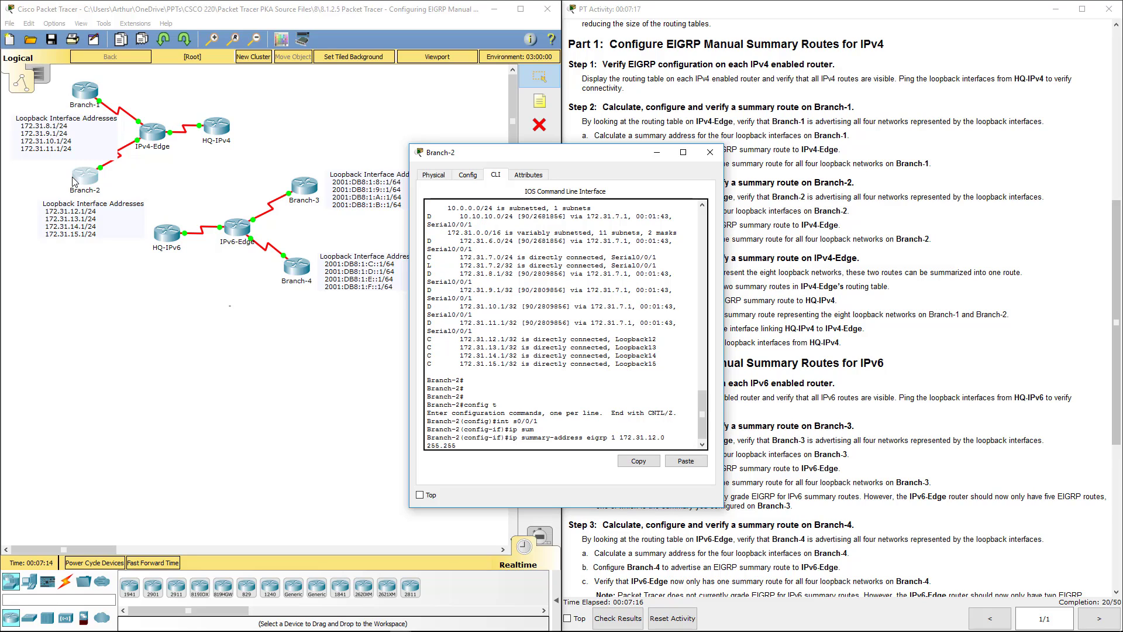
pyautogui.press('BackSpace')
pyautogui.press('BackSpace')
pyautogui.moveTo(724, 366); pyautogui.dragTo(850, 367)
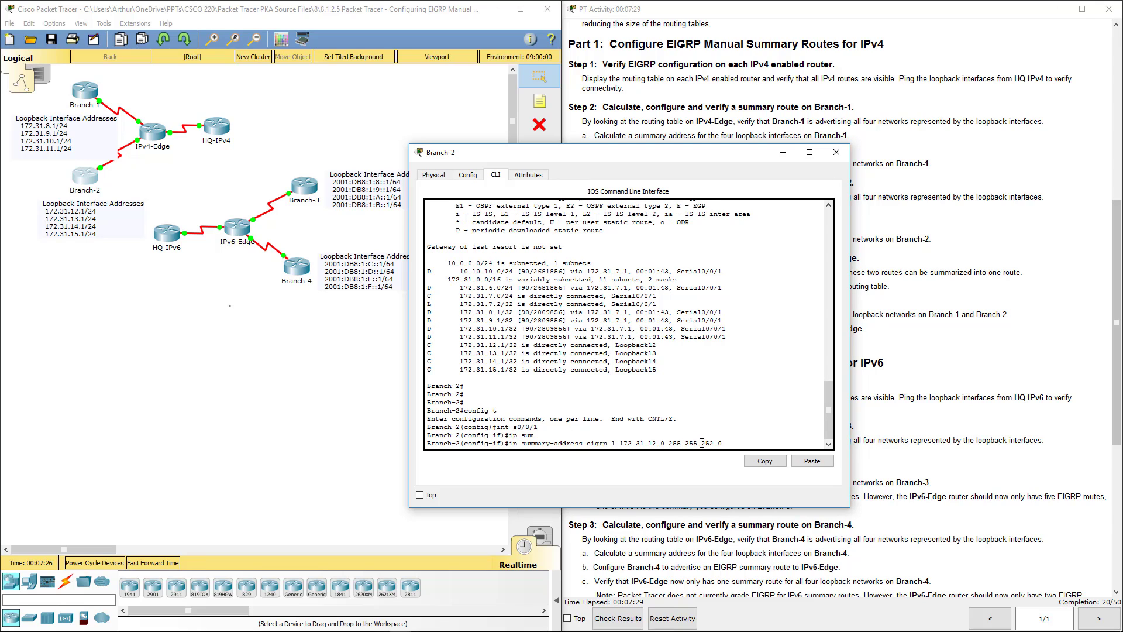
pyautogui.press('Return')
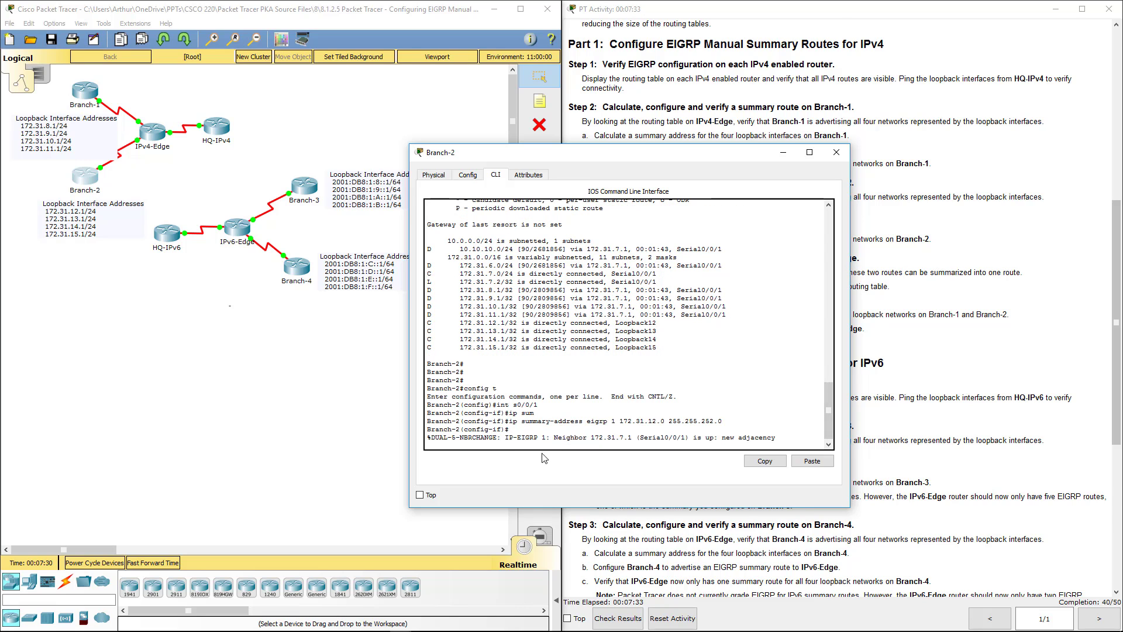
pyautogui.click(836, 152)
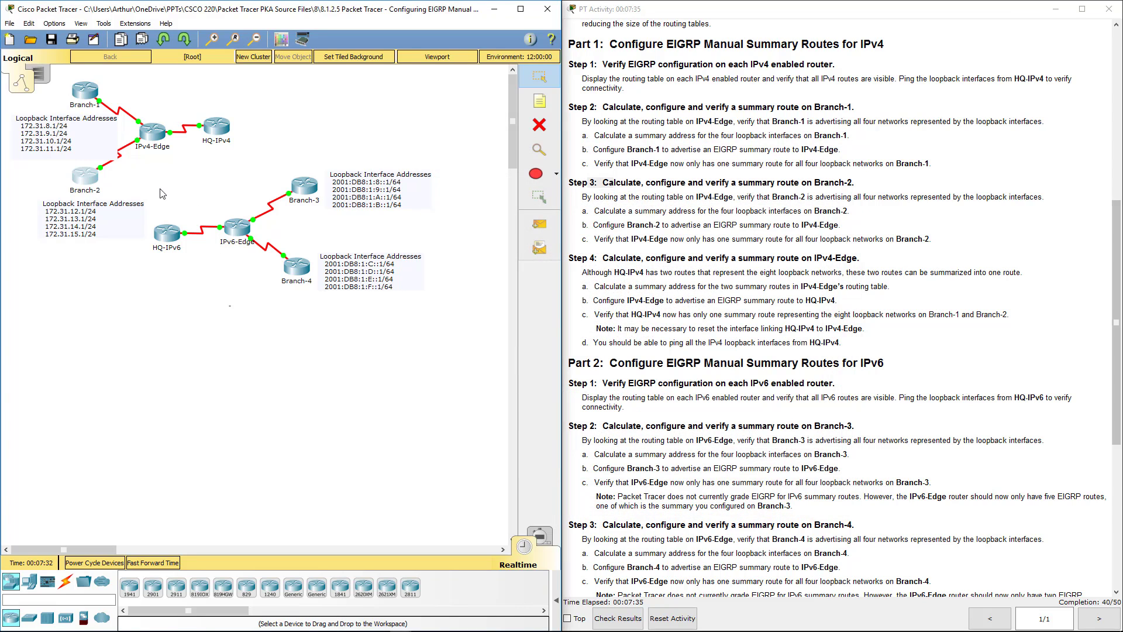
# Step: Display the IP routing table on IPv4-Edge to check both branch summary routes, with its window moved clear of the topology
pyautogui.click(154, 140)
pyautogui.press('Return')
pyautogui.press('Return')
pyautogui.press('Return')
pyautogui.press('Return')
pyautogui.press('Return')
pyautogui.press('Return')
pyautogui.press('Return')
pyautogui.press('Return')
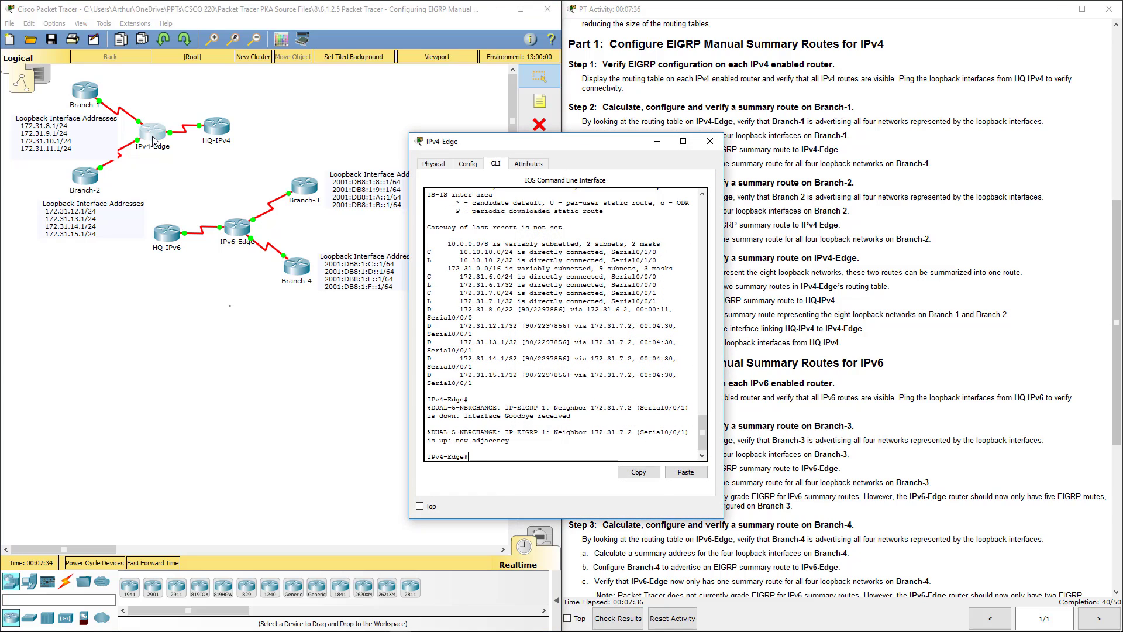
pyautogui.press('Return')
pyautogui.press('Return')
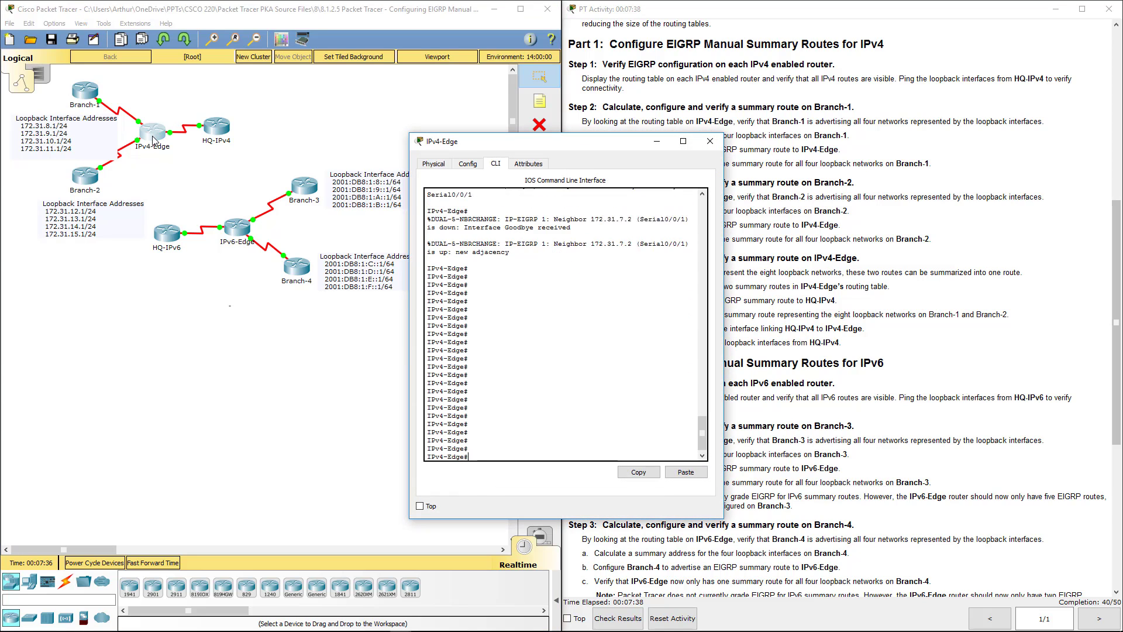
pyautogui.write('show ip route')
pyautogui.press('Return')
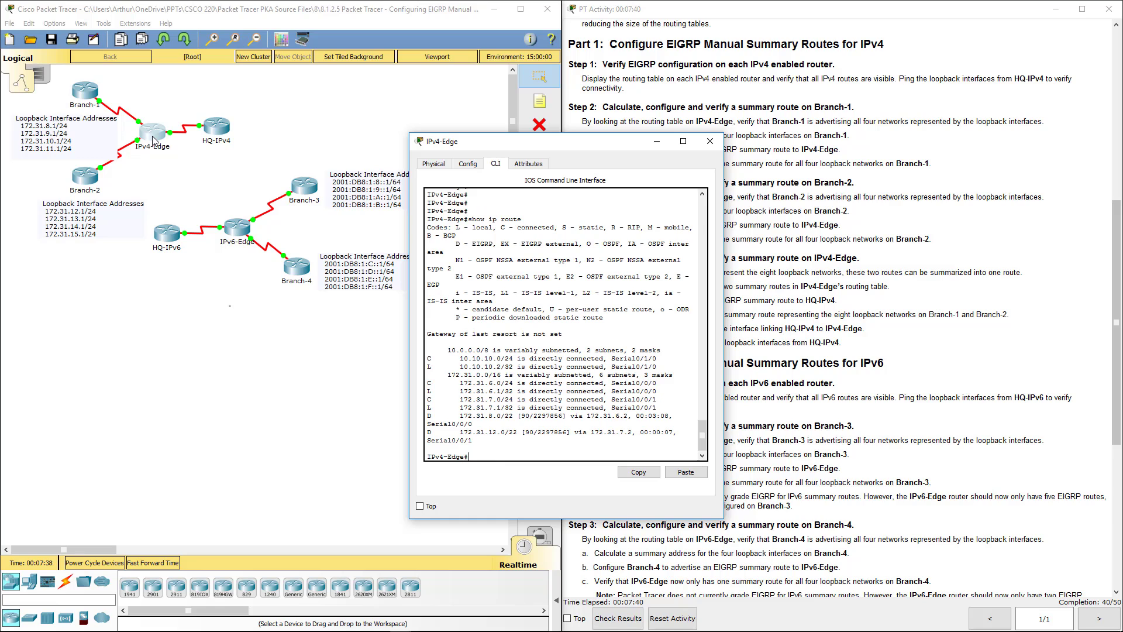
pyautogui.moveTo(588, 146); pyautogui.dragTo(793, 153)
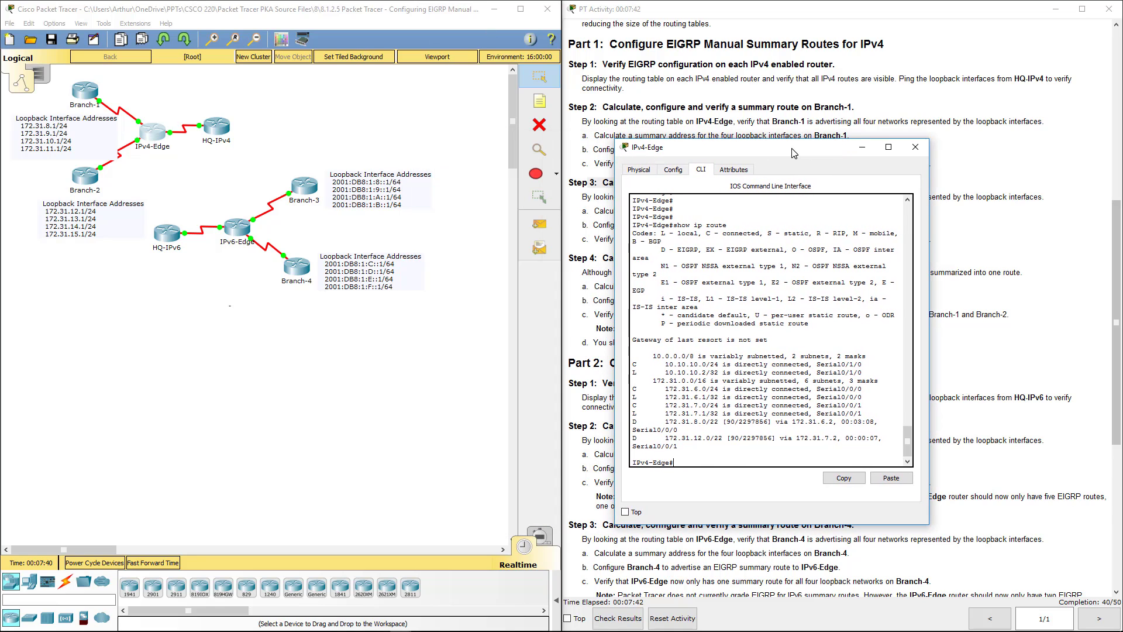
pyautogui.click(188, 209)
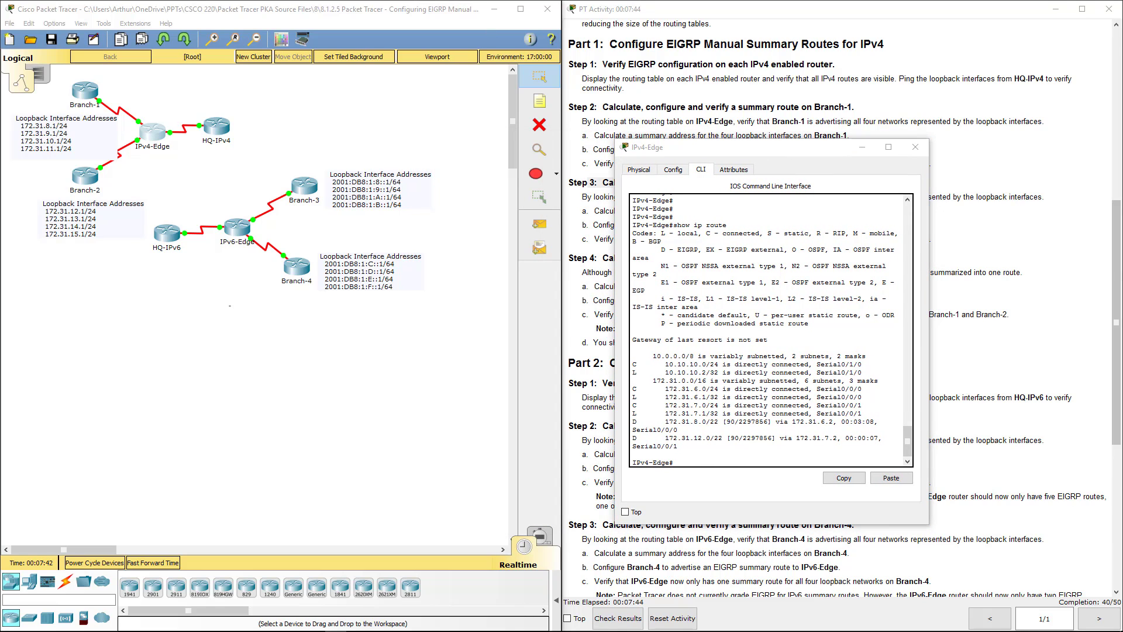
# Step: Compare Notepad's saved 172.31.12.1 to 172.31.15.1 routes with IPv4-Edge's 172.31.12.0/22 route, put both windows away and review the Branch-2 instructions
pyautogui.hotkey('alt', 'Tab')
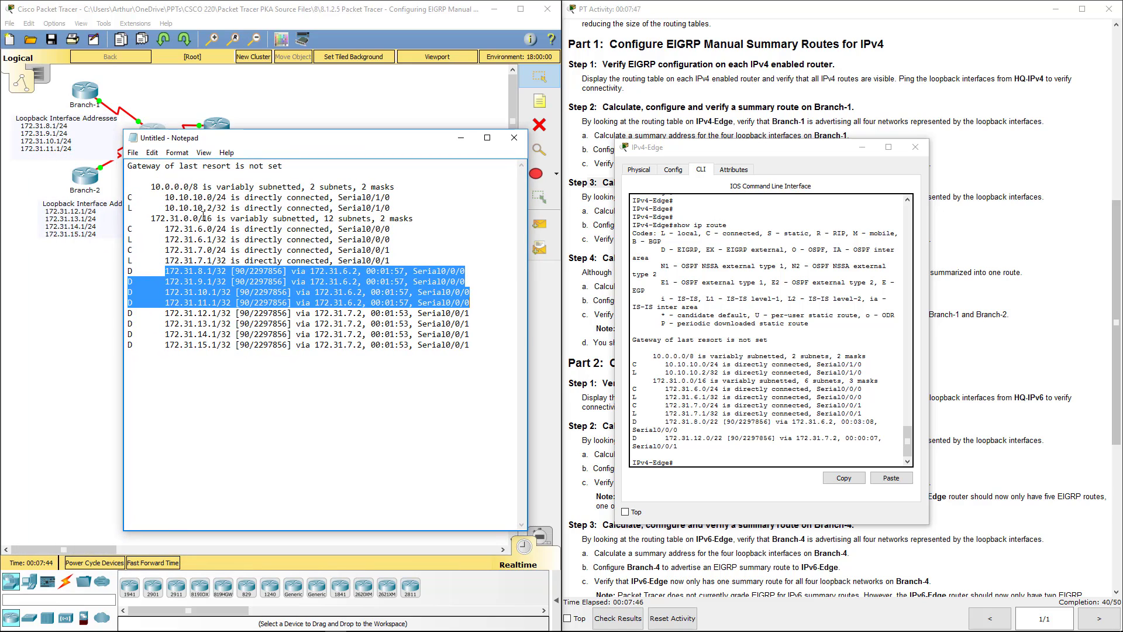
pyautogui.moveTo(165, 313); pyautogui.dragTo(497, 356)
pyautogui.moveTo(666, 437); pyautogui.dragTo(776, 438)
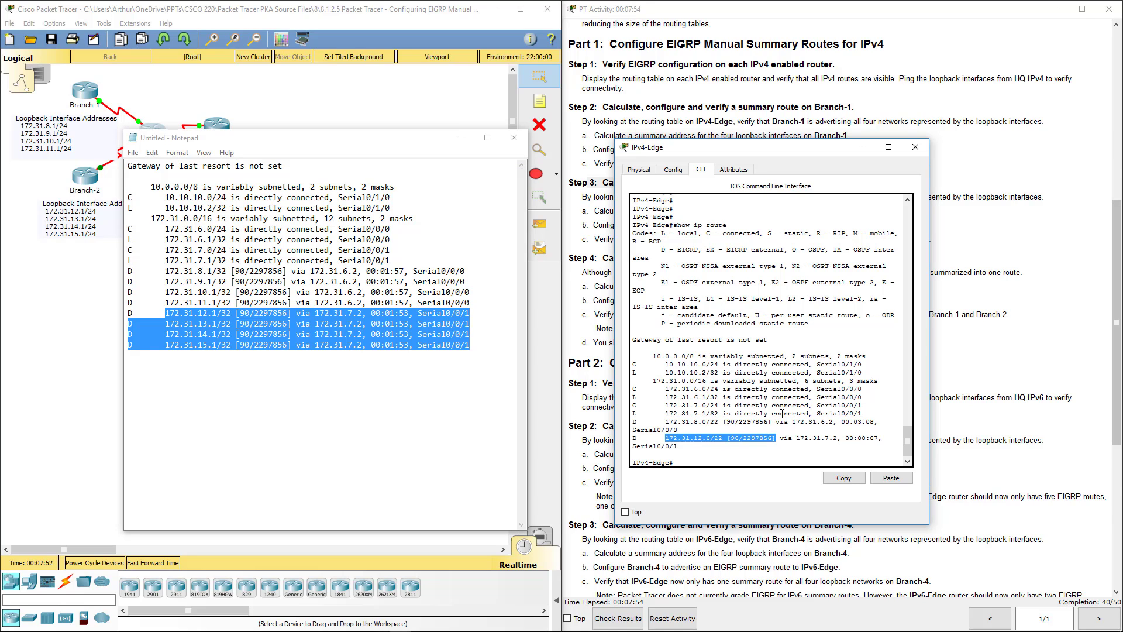
pyautogui.click(461, 137)
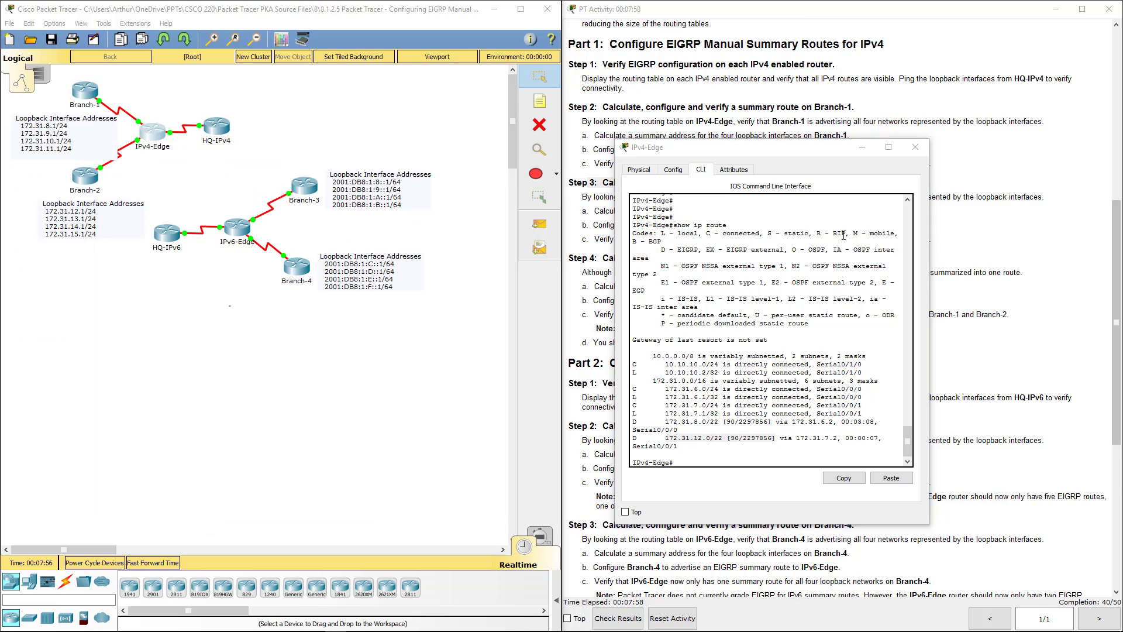
pyautogui.click(915, 147)
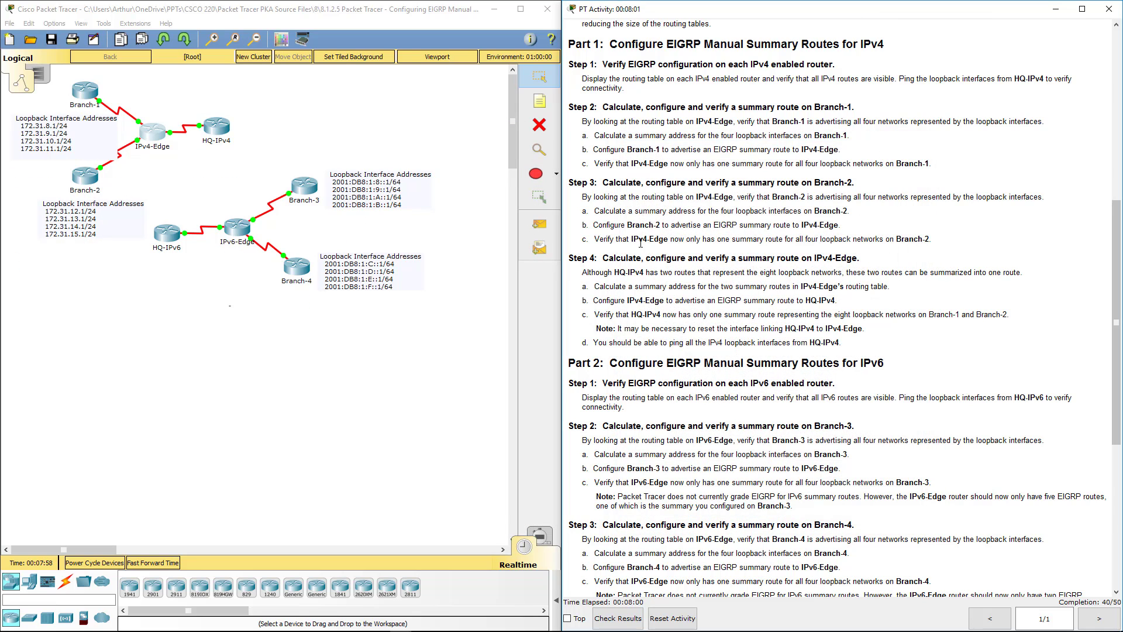
pyautogui.moveTo(613, 185); pyautogui.dragTo(981, 231)
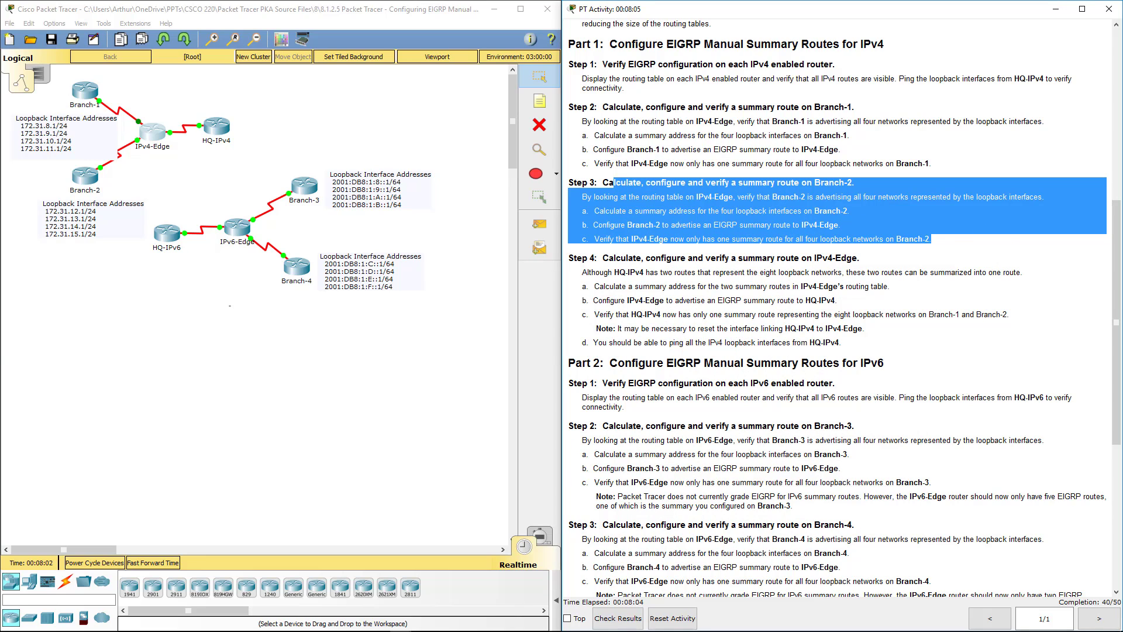
pyautogui.hotkey('alt', 'Tab')
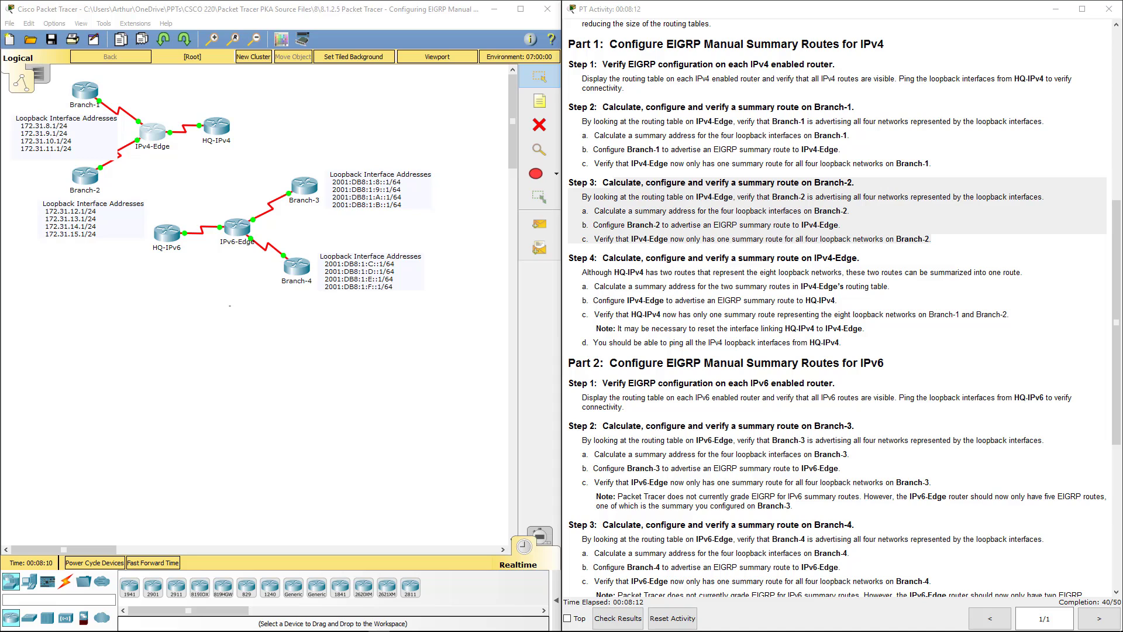
# Step: Open the IPv4-Edge command line in an enlarged window, enter global configuration mode and select interface s0/1/0 for configuration
pyautogui.click(159, 138)
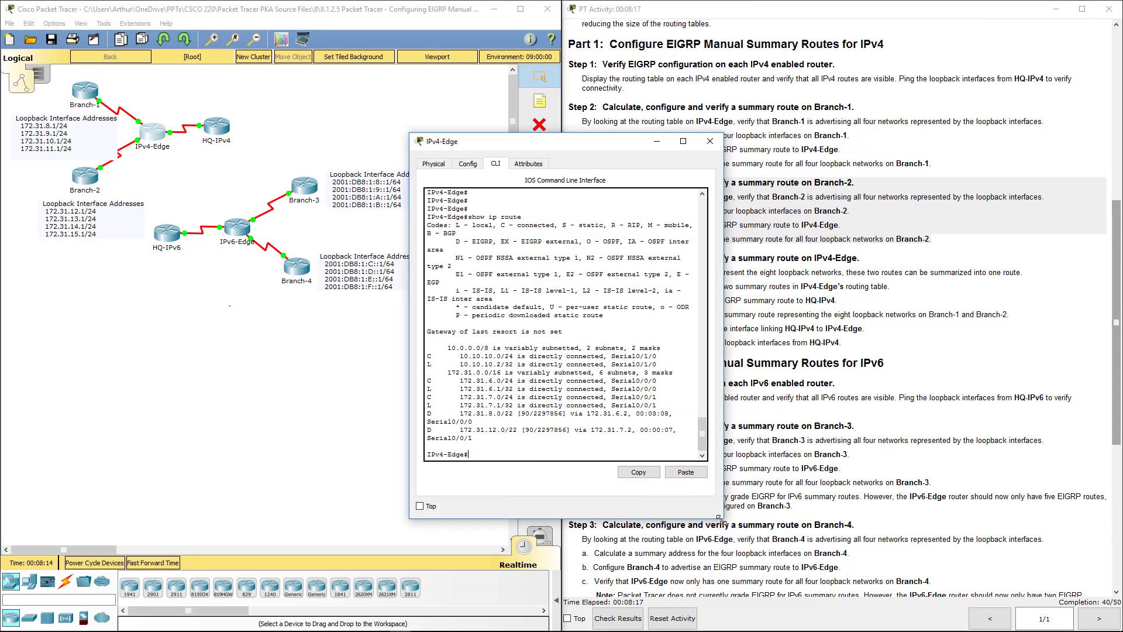
pyautogui.moveTo(720, 518); pyautogui.dragTo(968, 599)
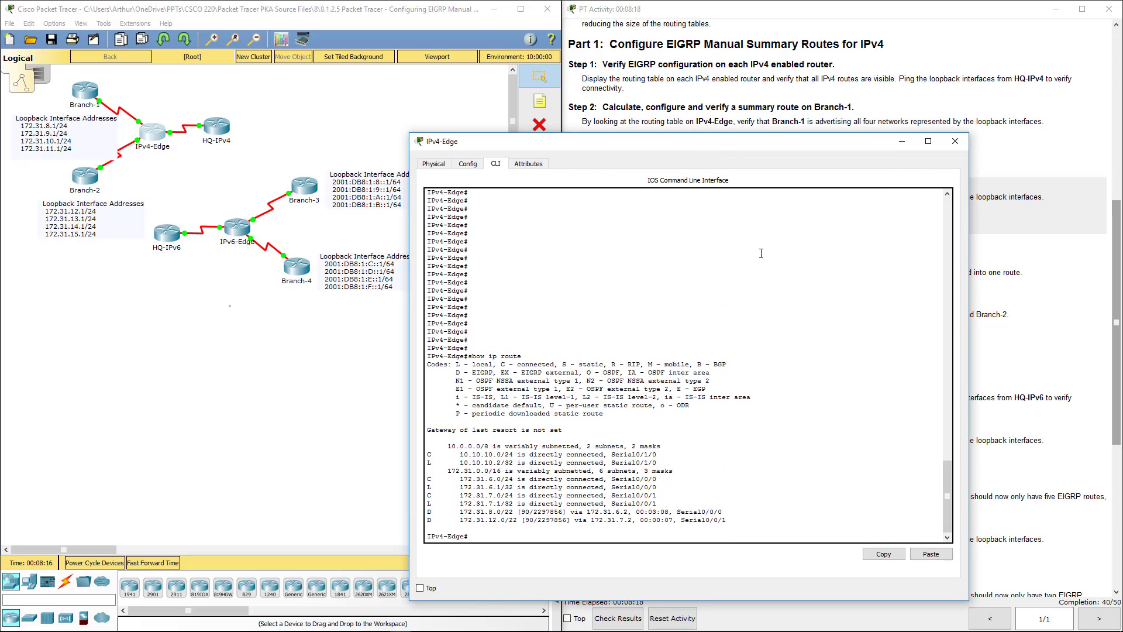
pyautogui.moveTo(708, 147); pyautogui.dragTo(591, 137)
pyautogui.moveTo(370, 78); pyautogui.dragTo(348, 80)
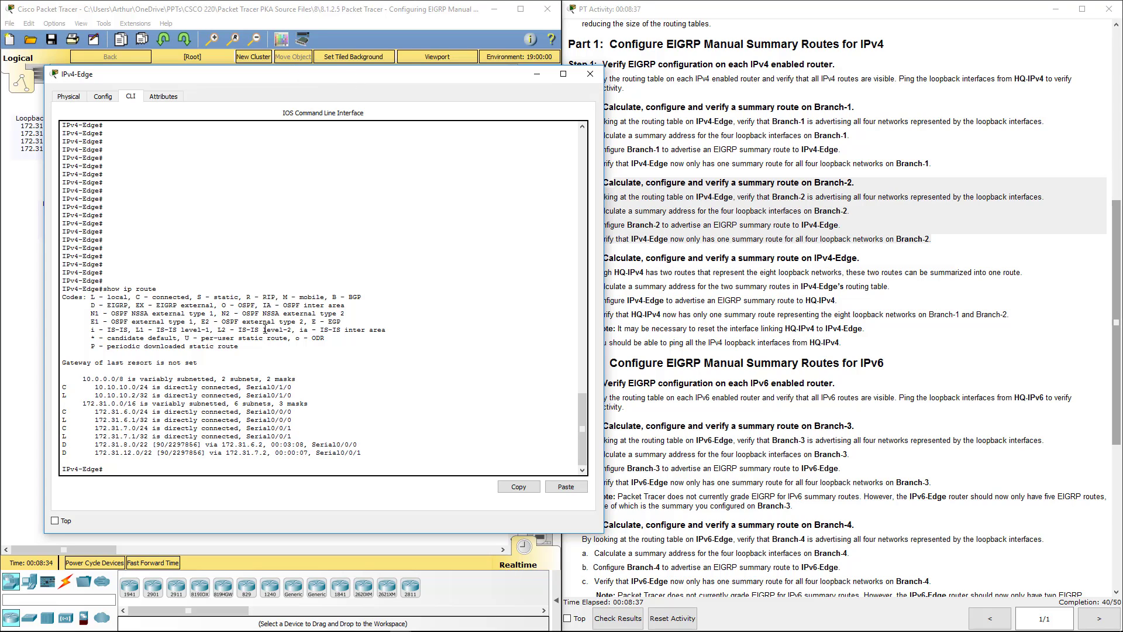
pyautogui.write('onfig t')
pyautogui.press('Return')
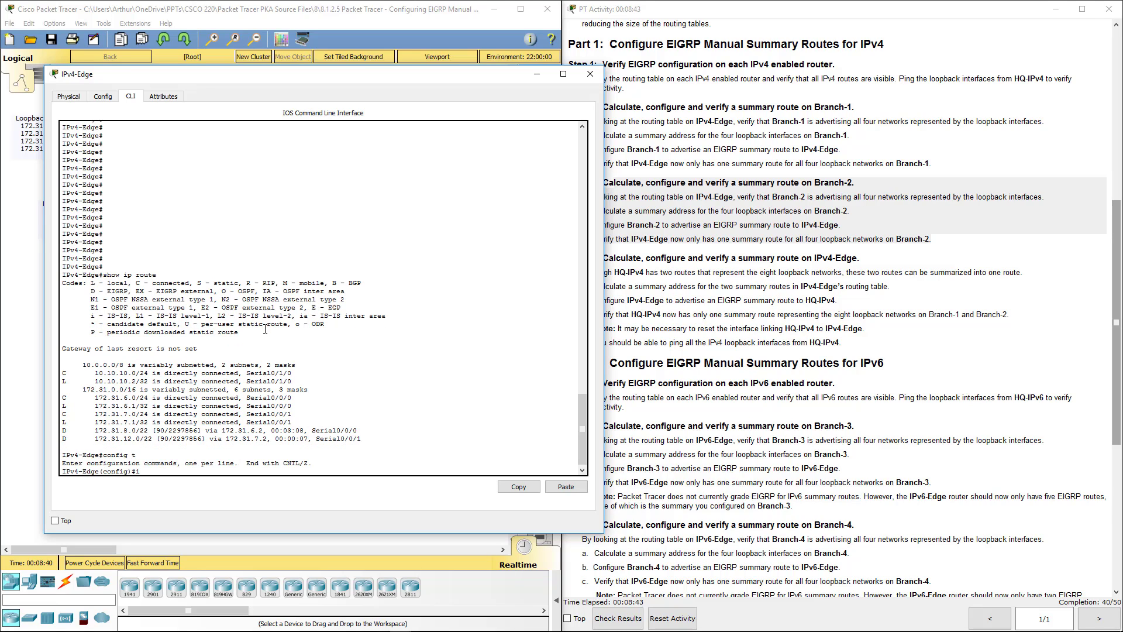
pyautogui.write('int s0/1/0')
pyautogui.press('Return')
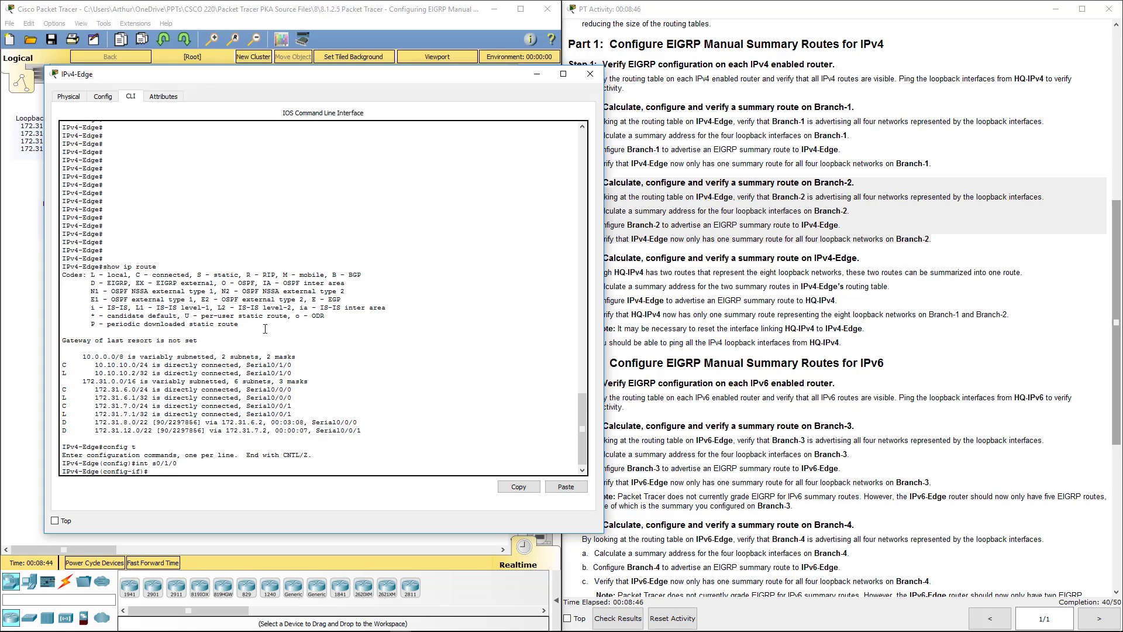
# Step: Advertise the summary route 172.31.8.0 255.255.248.0 for EIGRP AS 1 on IPv4-Edge's s0/1/0 interface and return to privileged mode
pyautogui.write('ip sdu')
pyautogui.press('BackSpace')
pyautogui.press('BackSpace')
pyautogui.press('BackSpace')
pyautogui.write('um')
pyautogui.press('Tab')
pyautogui.write('ei')
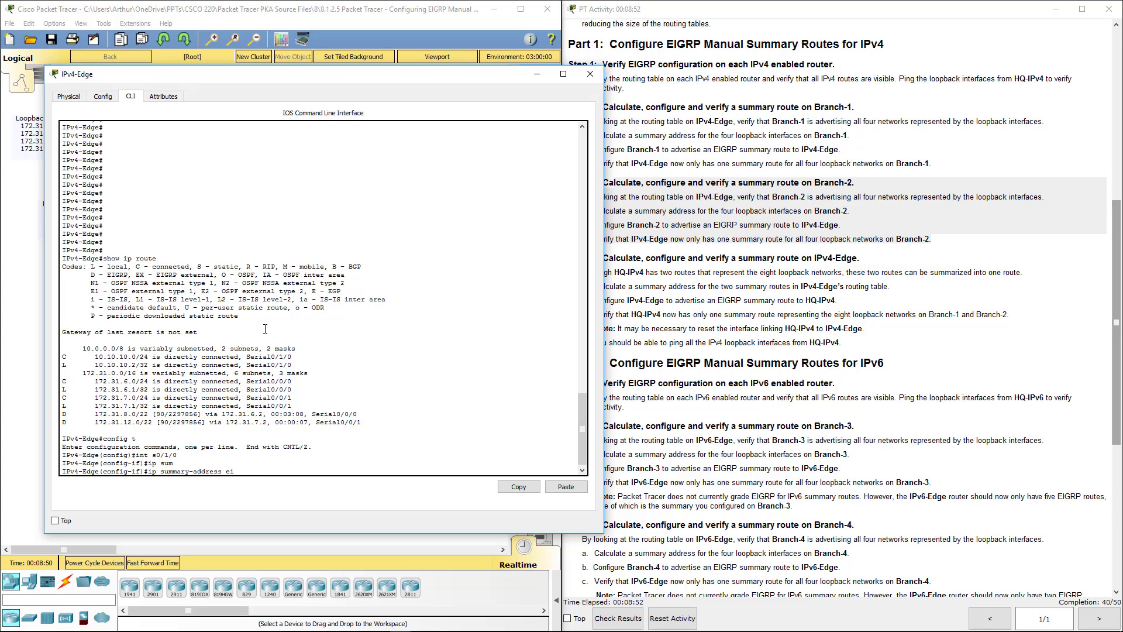
pyautogui.press('Tab')
pyautogui.write('1')
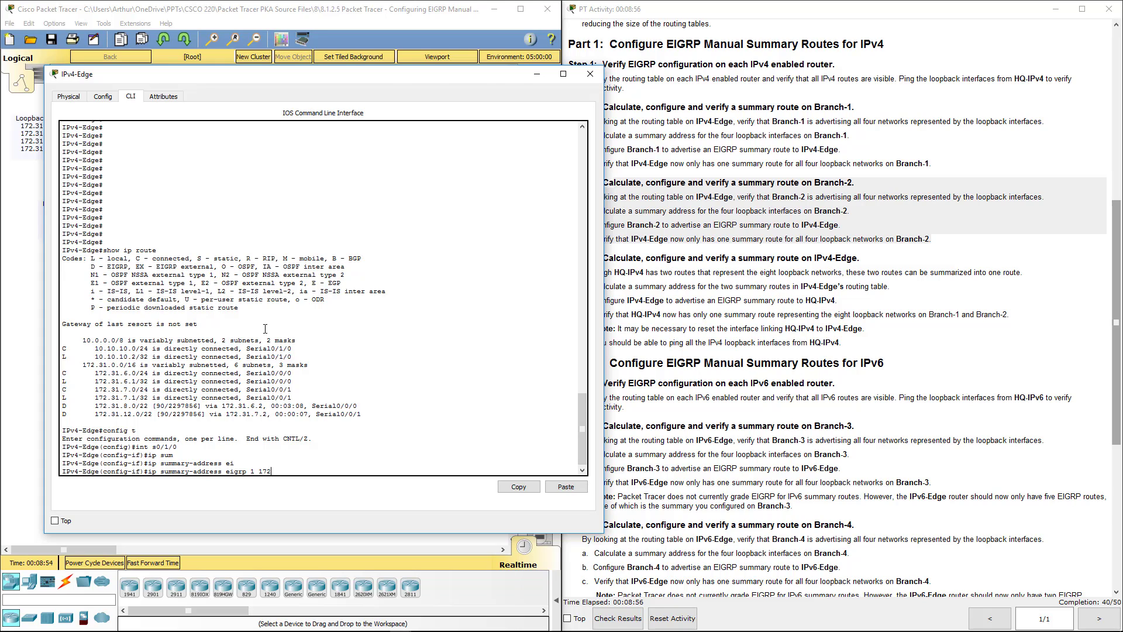
pyautogui.write(' 172.31.8.0 255.255.248.0')
pyautogui.press('Return')
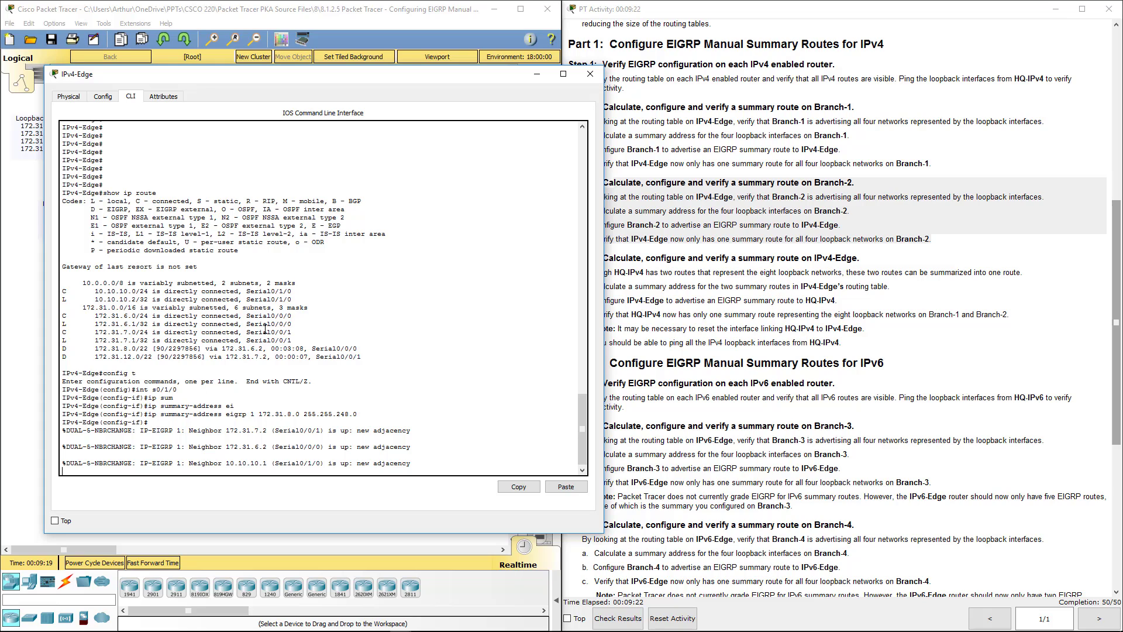
pyautogui.press('Return')
pyautogui.press('Return')
pyautogui.press('Return')
pyautogui.press('Return')
pyautogui.press('Return')
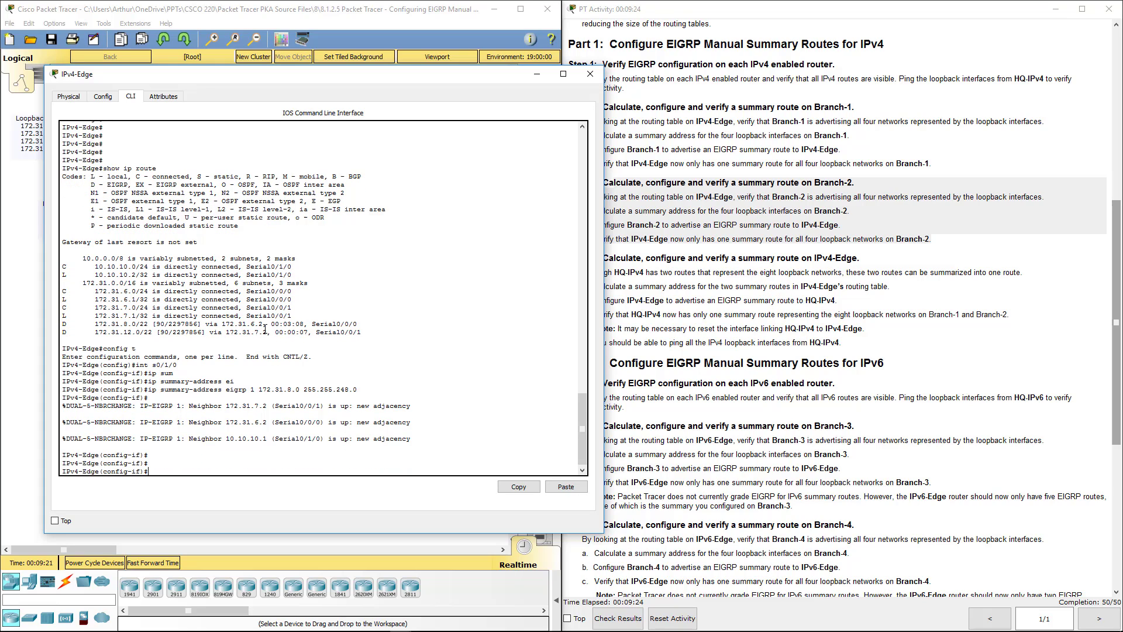
pyautogui.write('end')
pyautogui.press('Return')
pyautogui.press('Return')
pyautogui.press('Return')
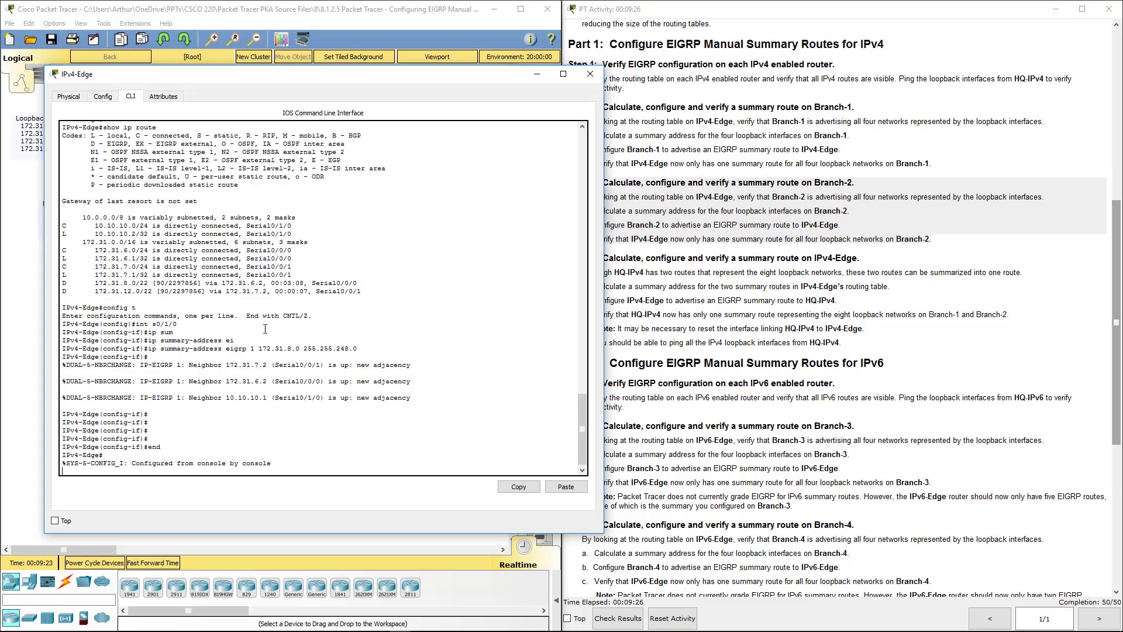
pyautogui.press('Return')
pyautogui.press('Return')
pyautogui.press('Return')
pyautogui.press('Return')
pyautogui.press('Return')
pyautogui.press('Return')
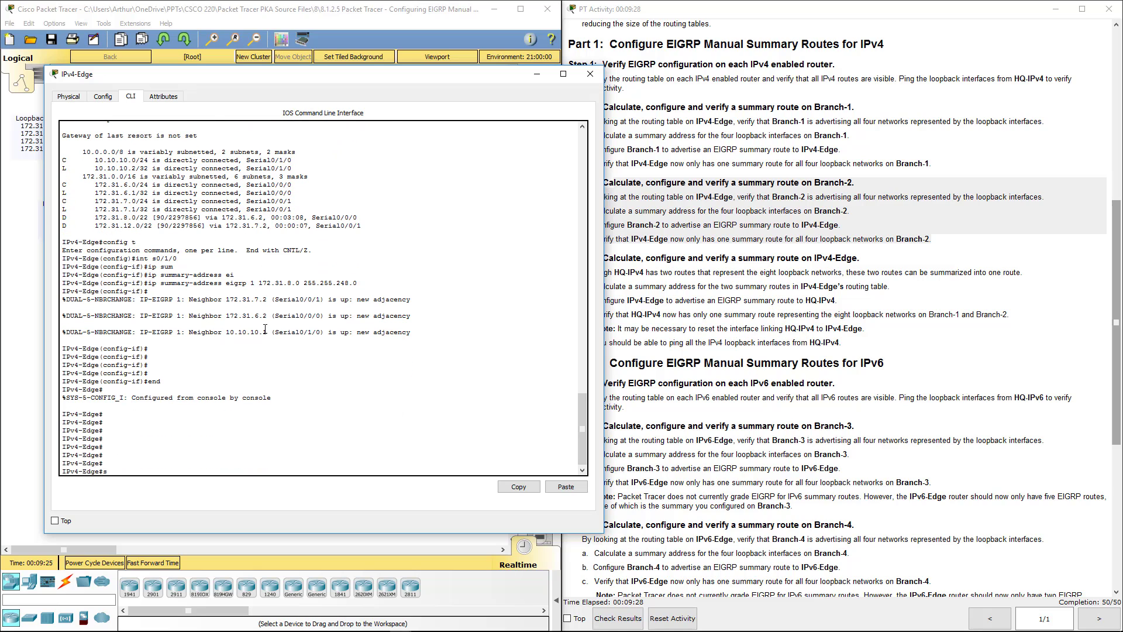
# Step: Display IPv4-Edge's IP routing table and examine the 172.31.8.0/21 summary entry against the two /22 branch routes
pyautogui.write('show ip route')
pyautogui.press('Return')
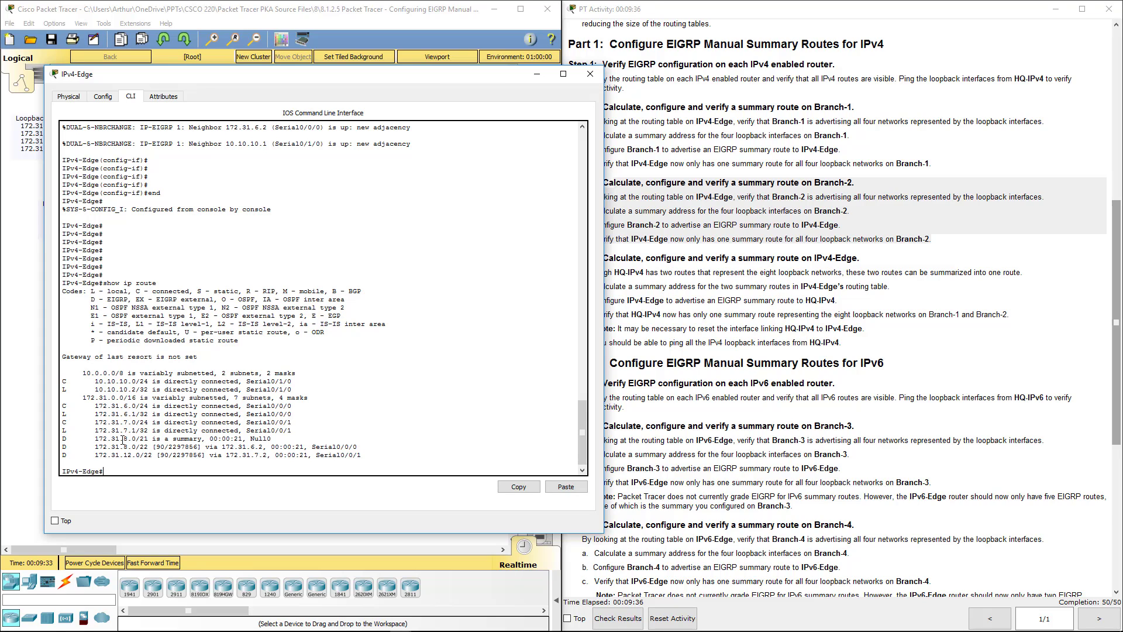
pyautogui.moveTo(88, 438); pyautogui.dragTo(272, 438)
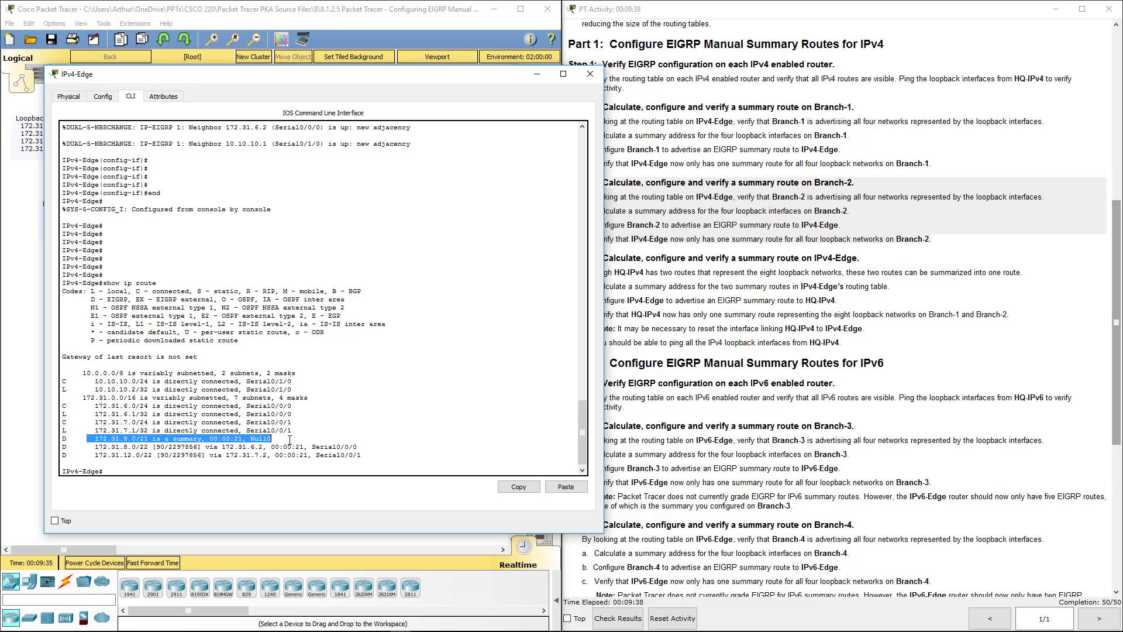
pyautogui.hotkey('ctrl', 'c')
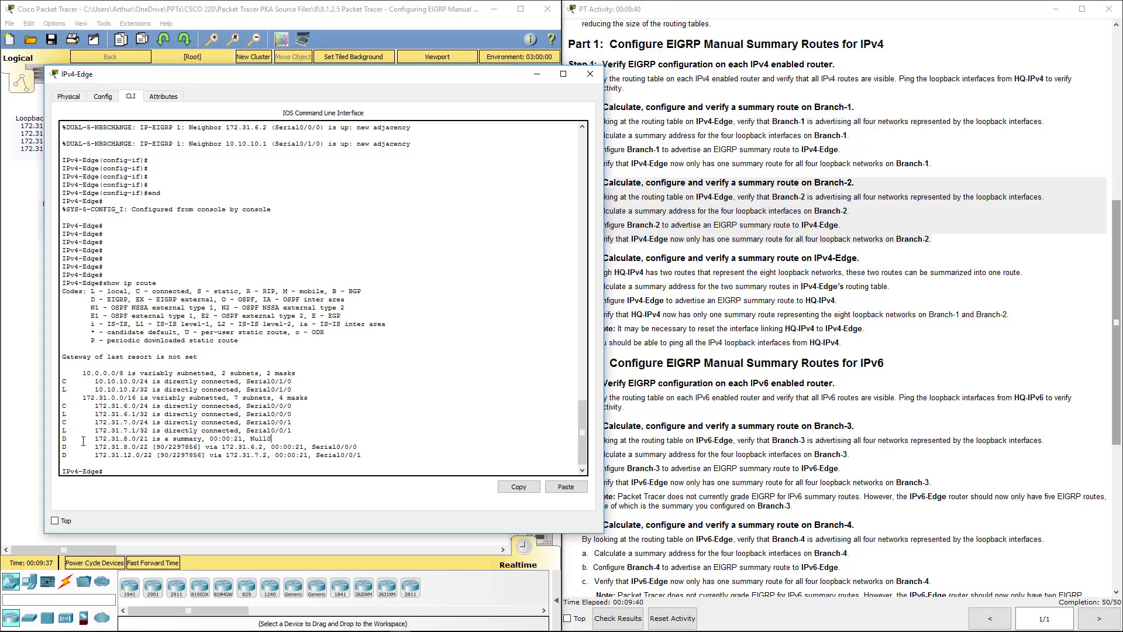
pyautogui.moveTo(99, 438); pyautogui.dragTo(286, 441)
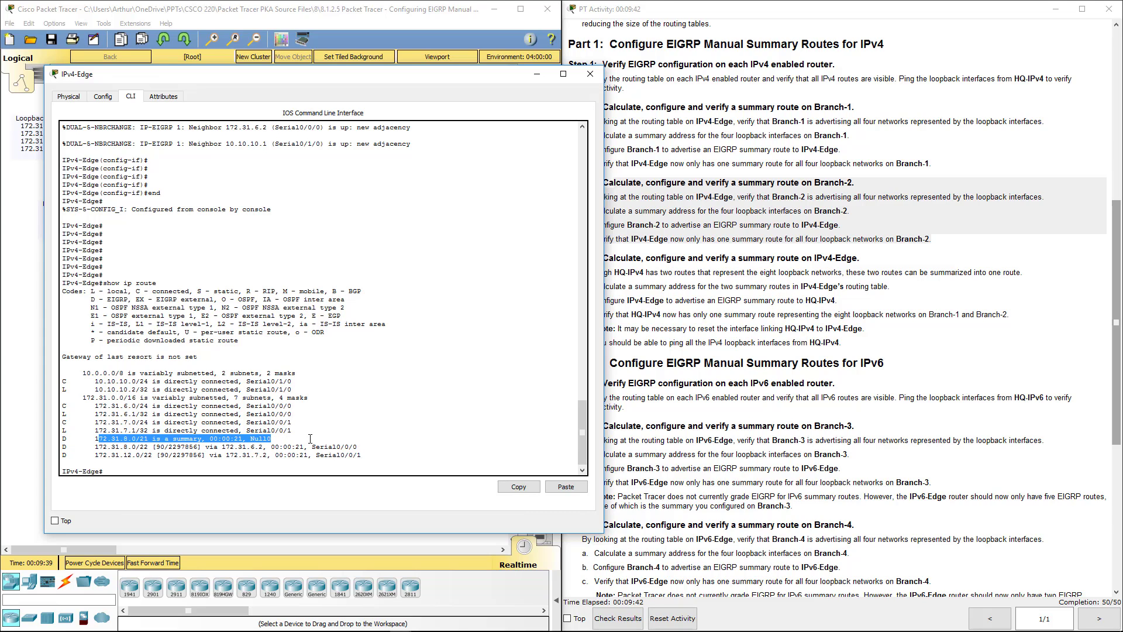
pyautogui.moveTo(98, 446); pyautogui.dragTo(369, 452)
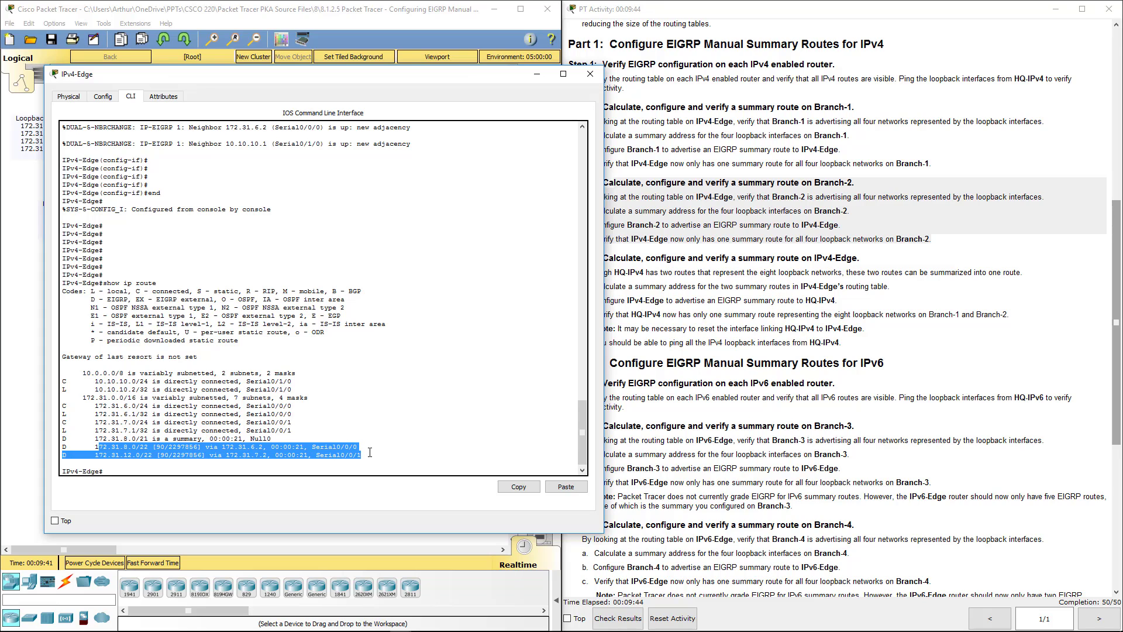
pyautogui.click(180, 441)
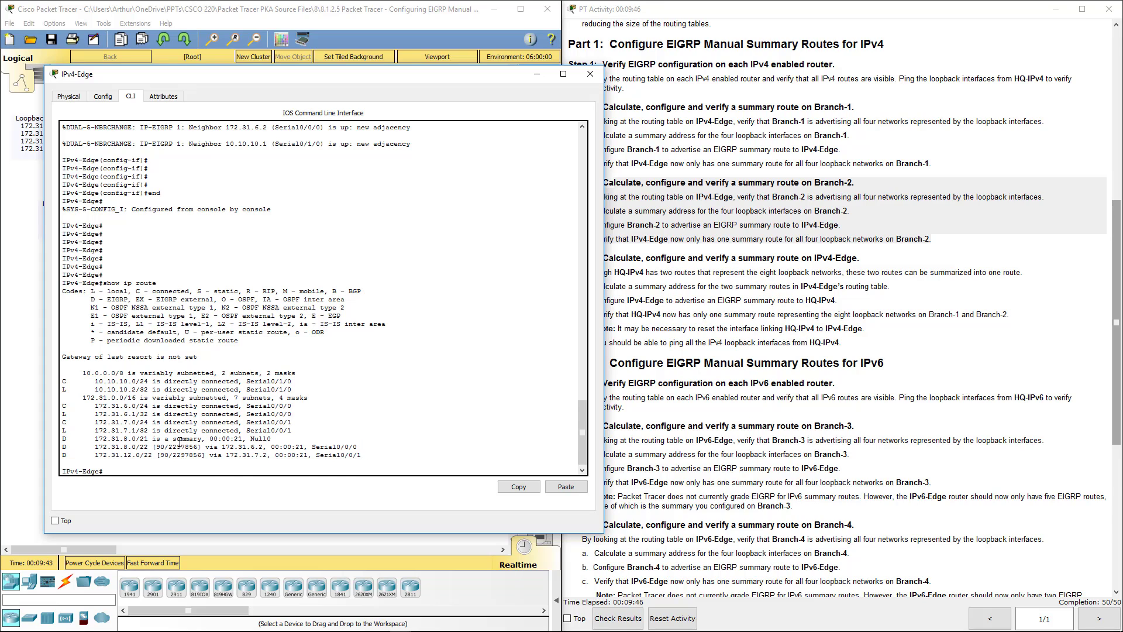
pyautogui.doubleClick(186, 439)
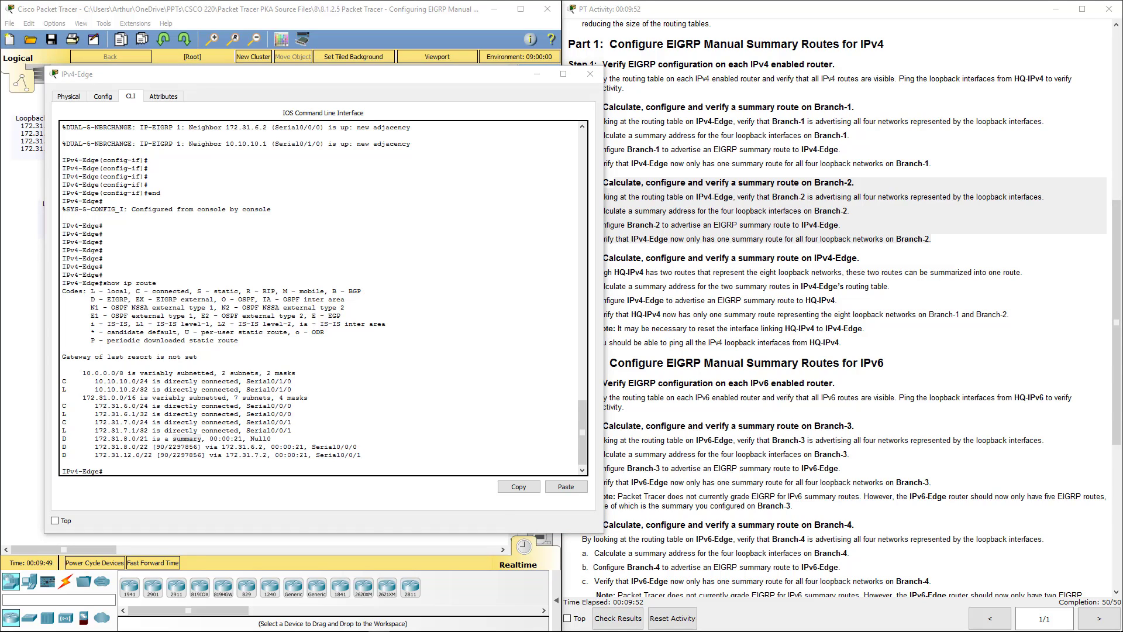
pyautogui.moveTo(97, 439); pyautogui.dragTo(151, 438)
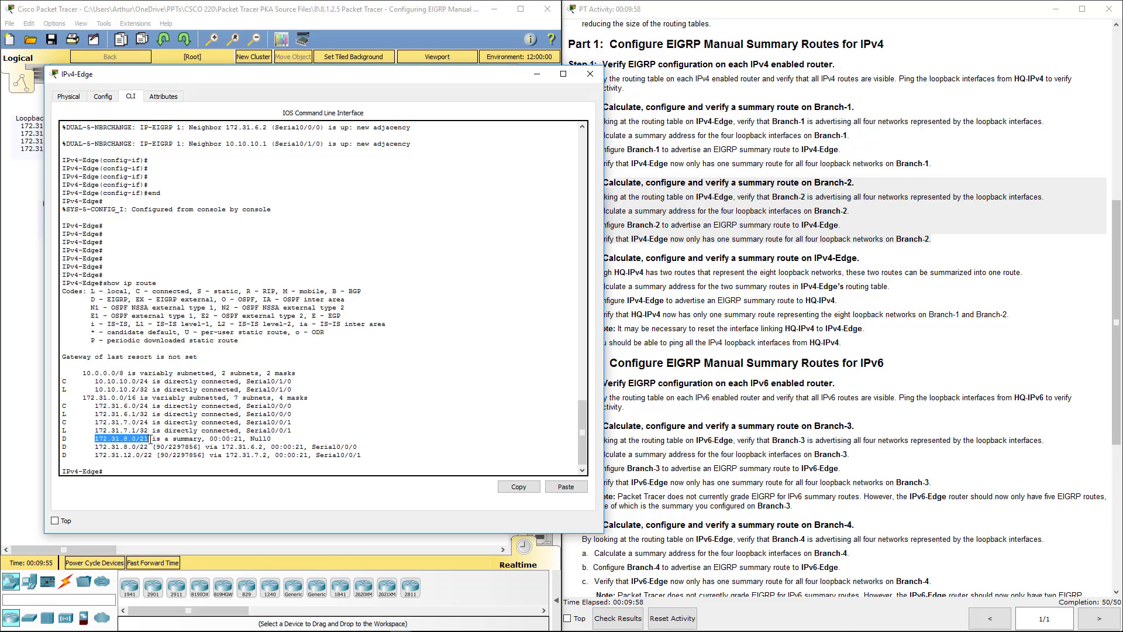
# Step: Display IPv4-Edge's IP routing table once more to recheck the summary routes, and close the router's window
pyautogui.press('Return')
pyautogui.press('Return')
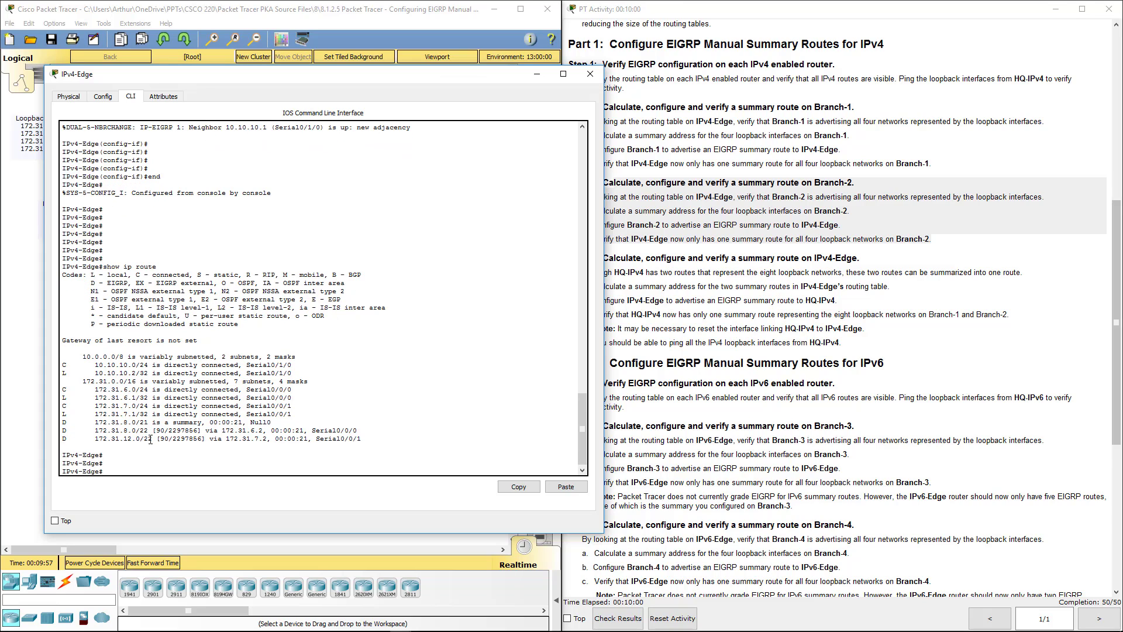
pyautogui.press('Up')
pyautogui.press('Return')
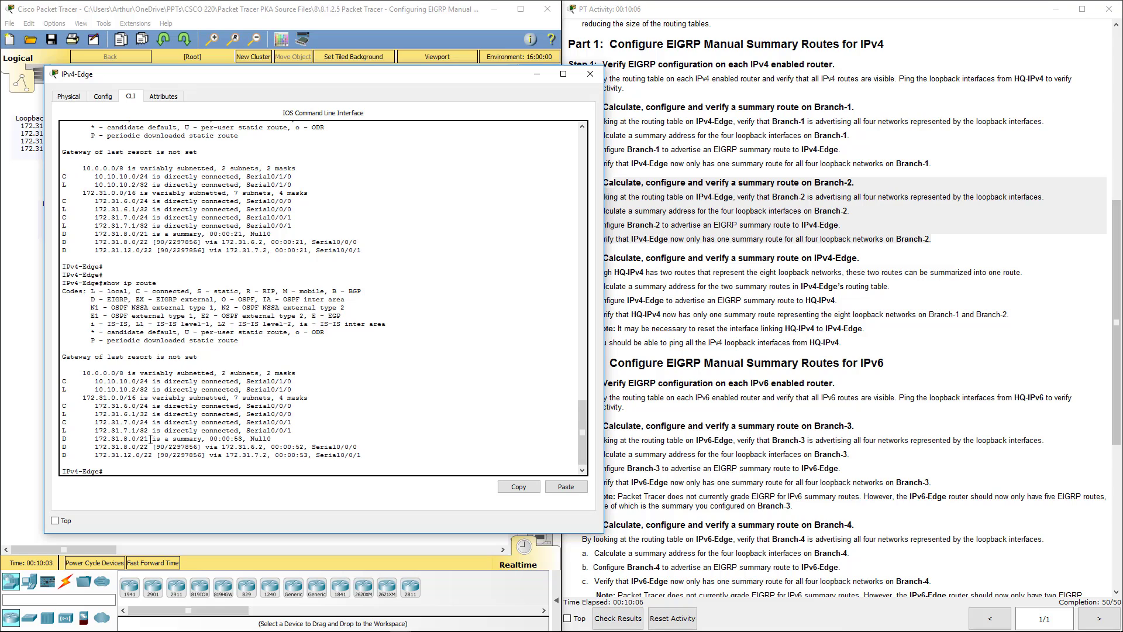
pyautogui.click(590, 73)
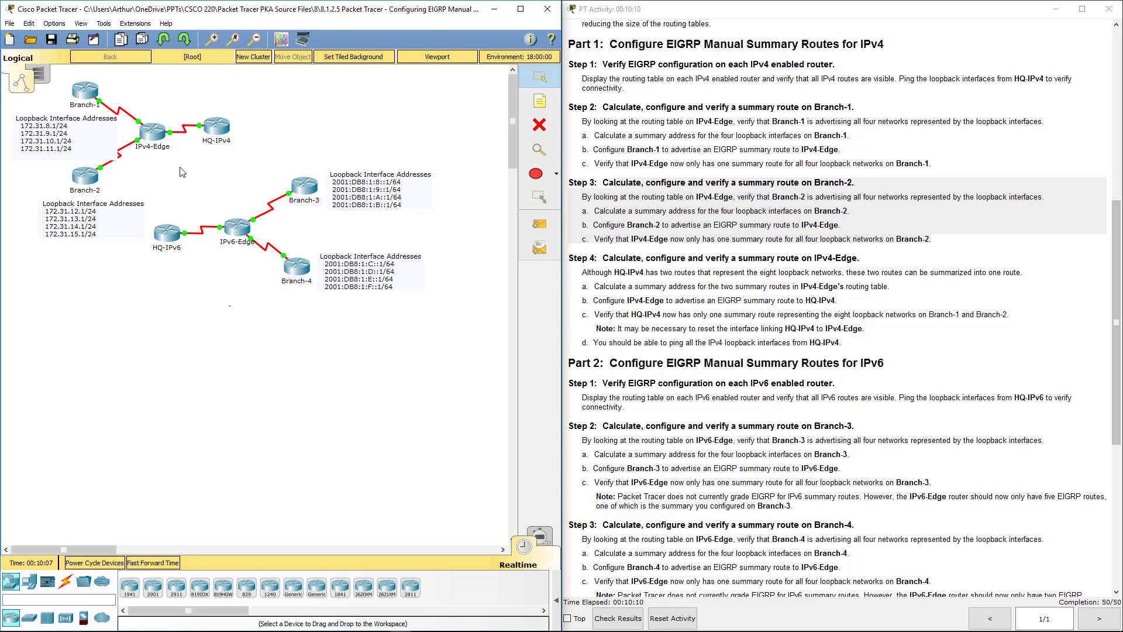
# Step: Open the HQ-IPv4 command line and display its IP routing table
pyautogui.click(215, 130)
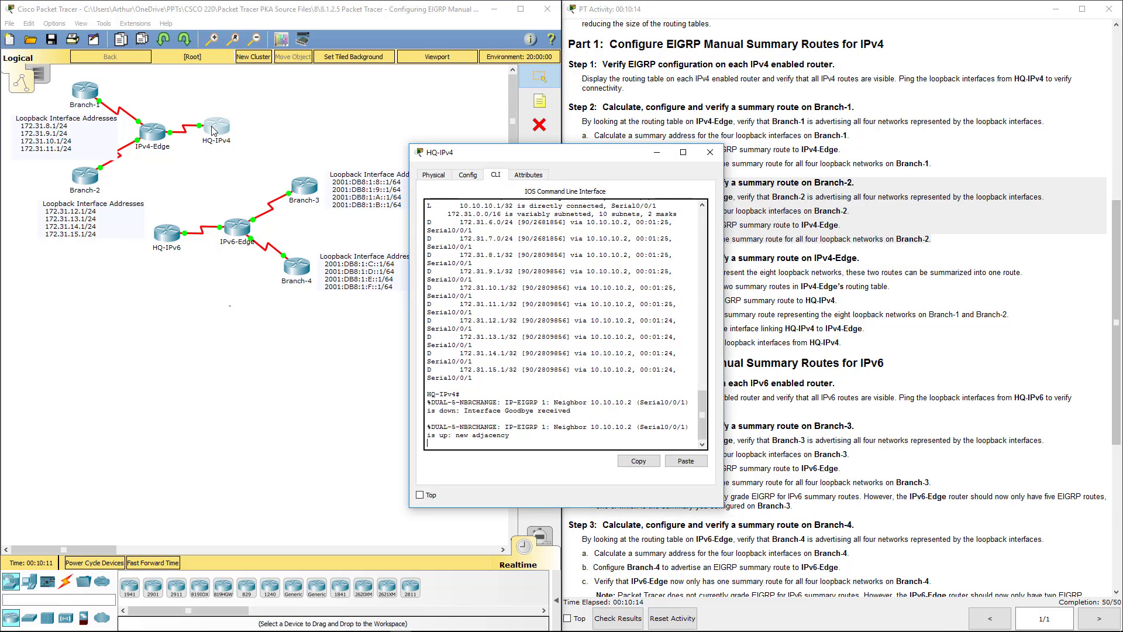
pyautogui.press('Return')
pyautogui.press('Return')
pyautogui.press('Return')
pyautogui.press('Return')
pyautogui.press('Return')
pyautogui.press('Return')
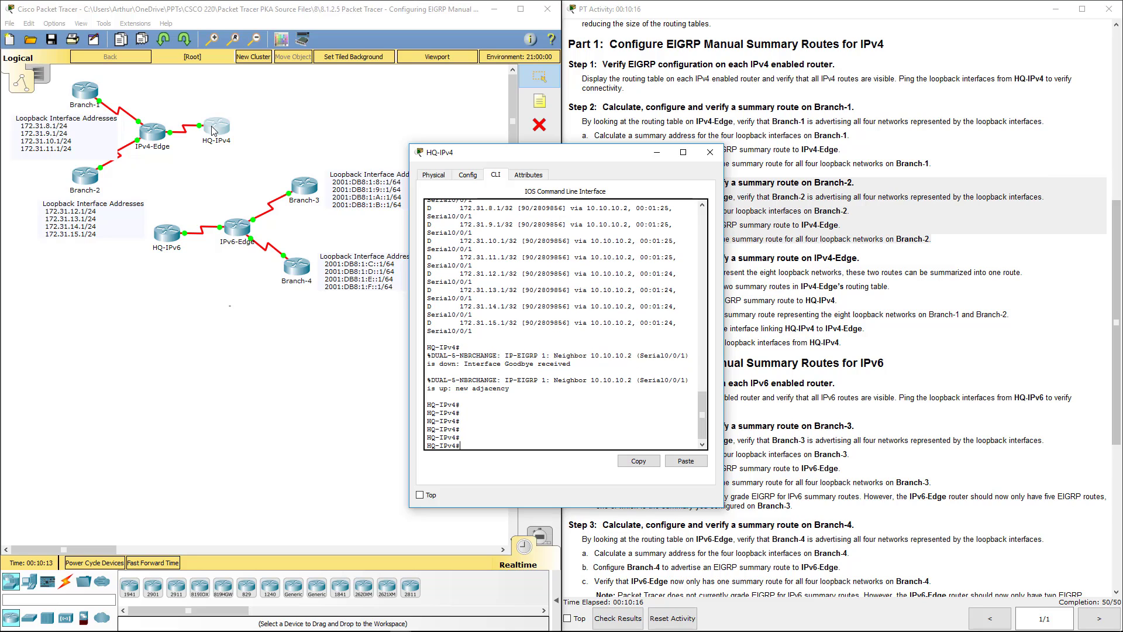
pyautogui.press('Return')
pyautogui.press('Return')
pyautogui.press('Return')
pyautogui.press('Return')
pyautogui.press('Return')
pyautogui.press('Return')
pyautogui.write('show ip route')
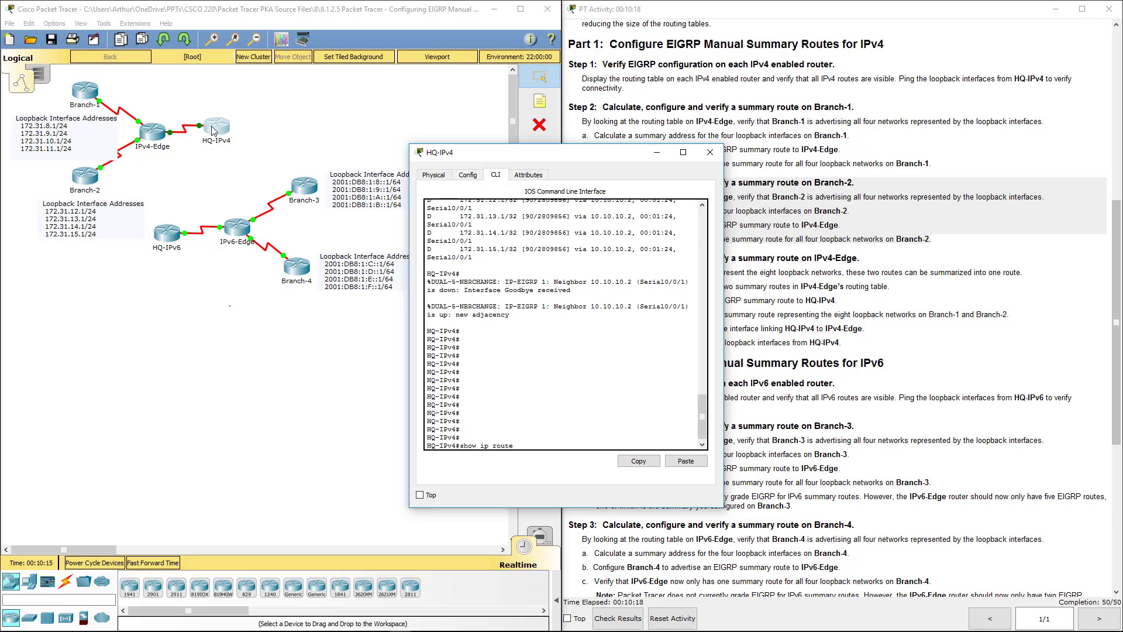
pyautogui.press('Return')
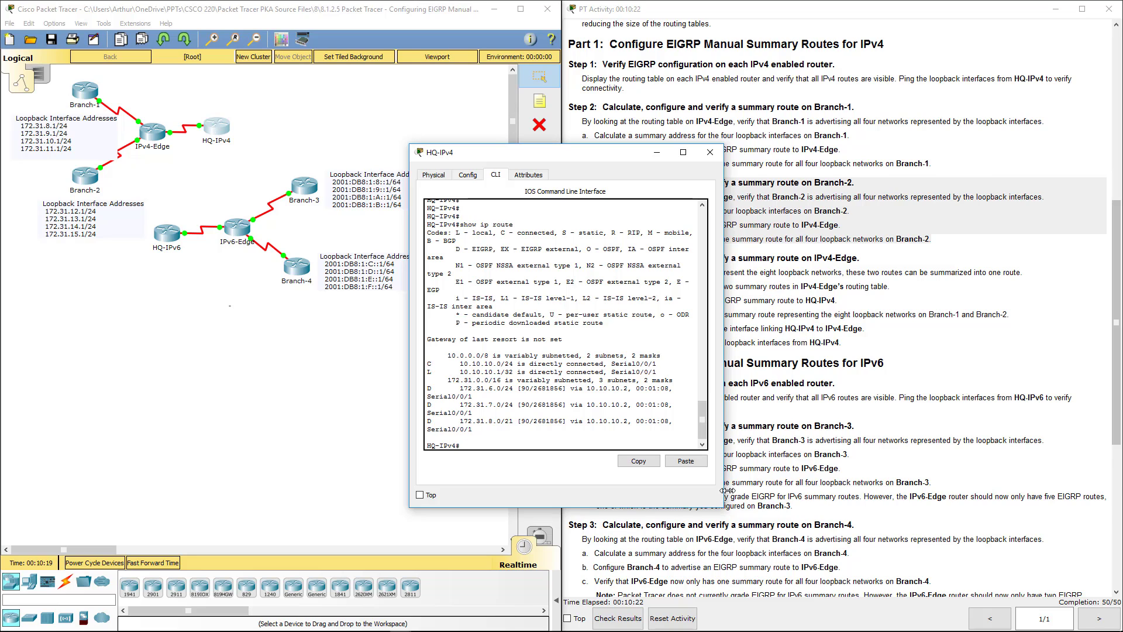
# Step: Widen the HQ-IPv4 window, examine the 172.31.8.0/21 summary route in its routing table, and close the window
pyautogui.moveTo(724, 496); pyautogui.dragTo(912, 496)
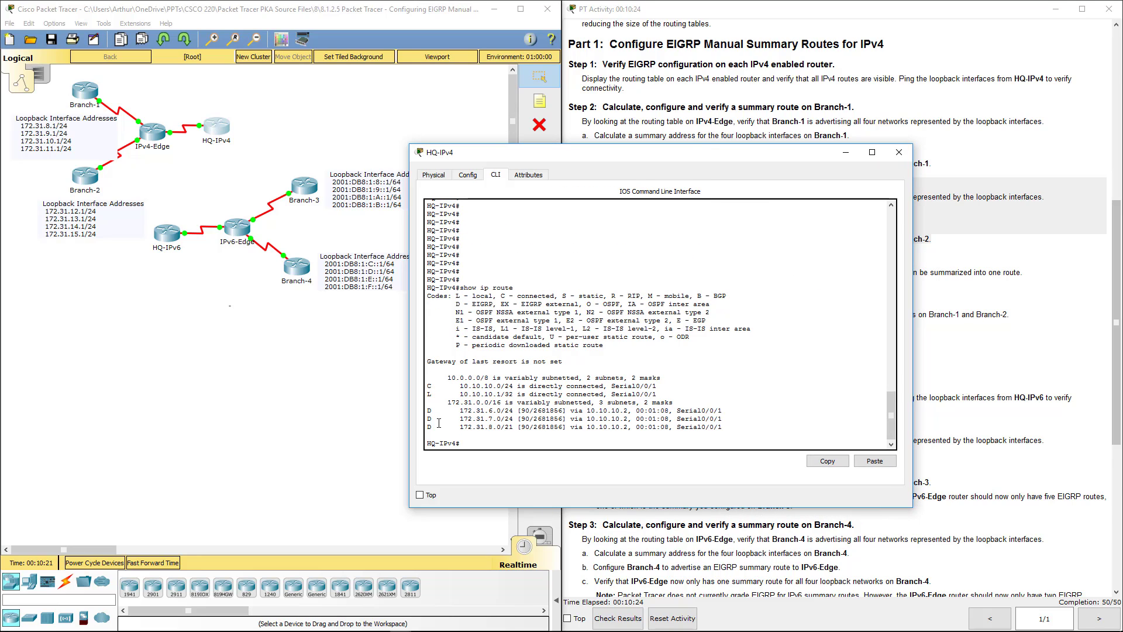
pyautogui.moveTo(428, 424); pyautogui.dragTo(756, 432)
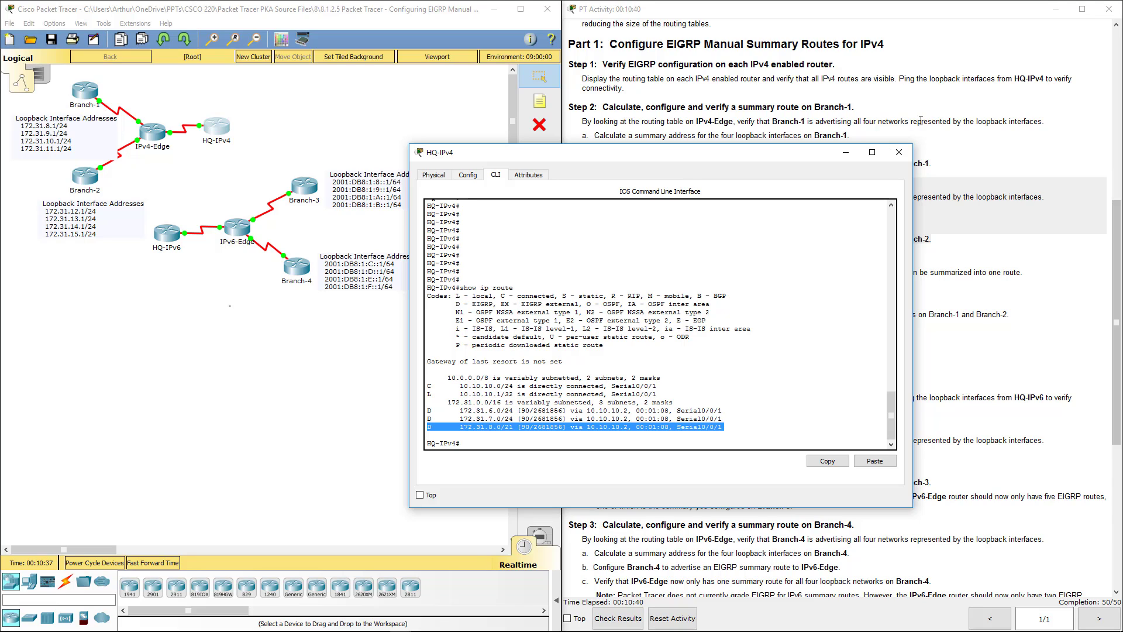
pyautogui.click(899, 152)
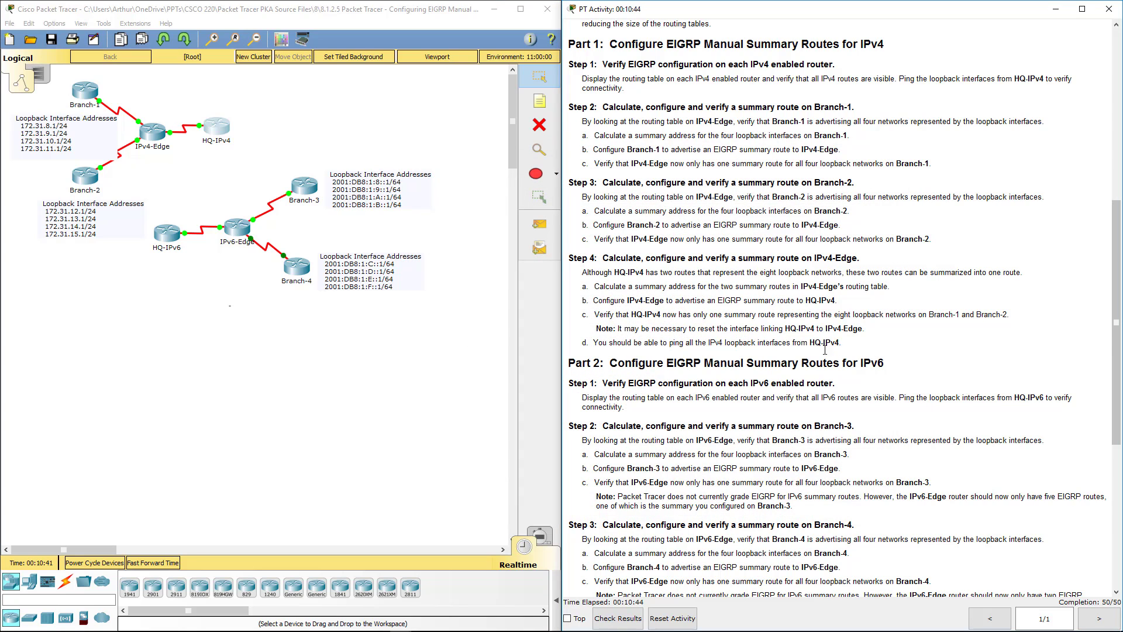
# Step: Review the Part 1 Step 4 instructions, and read the Part 2 instructions on IPv6 verification and Branch-3's summary address
pyautogui.moveTo(840, 345); pyautogui.dragTo(566, 255)
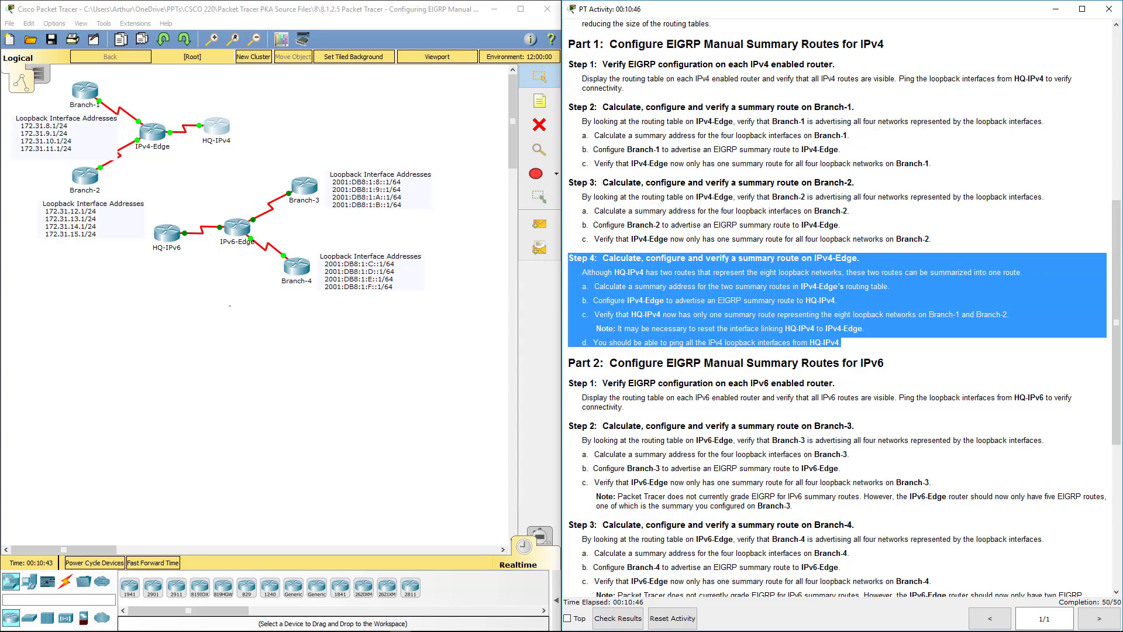
pyautogui.hotkey('alt', 'Tab')
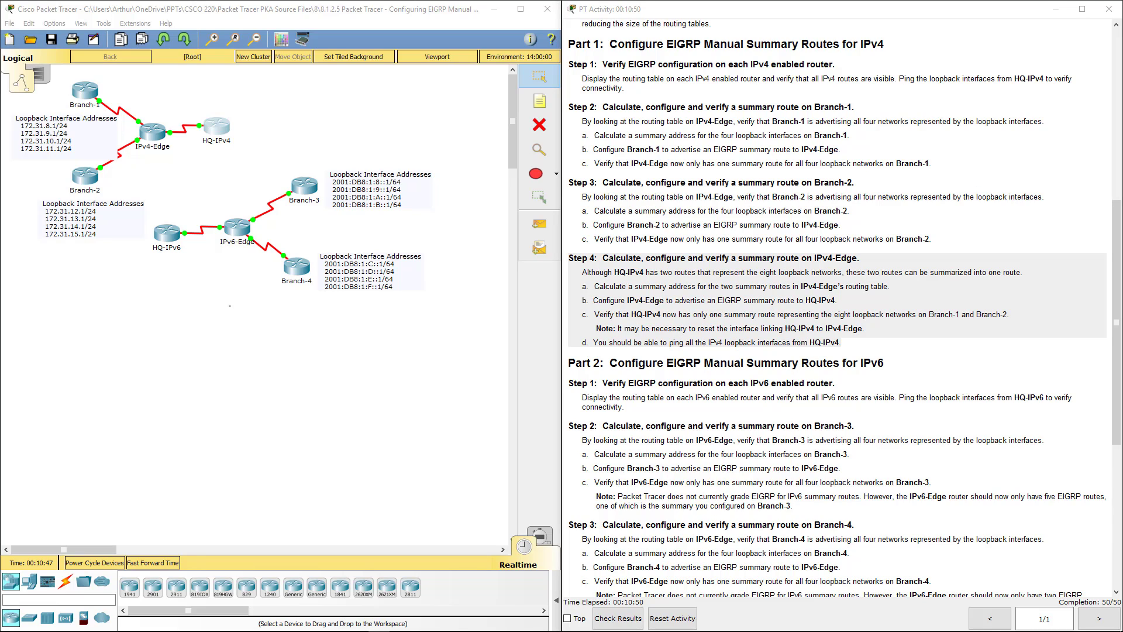
pyautogui.click(721, 361)
pyautogui.scroll(-5, 668, 363)
pyautogui.scroll(-2, 667, 363)
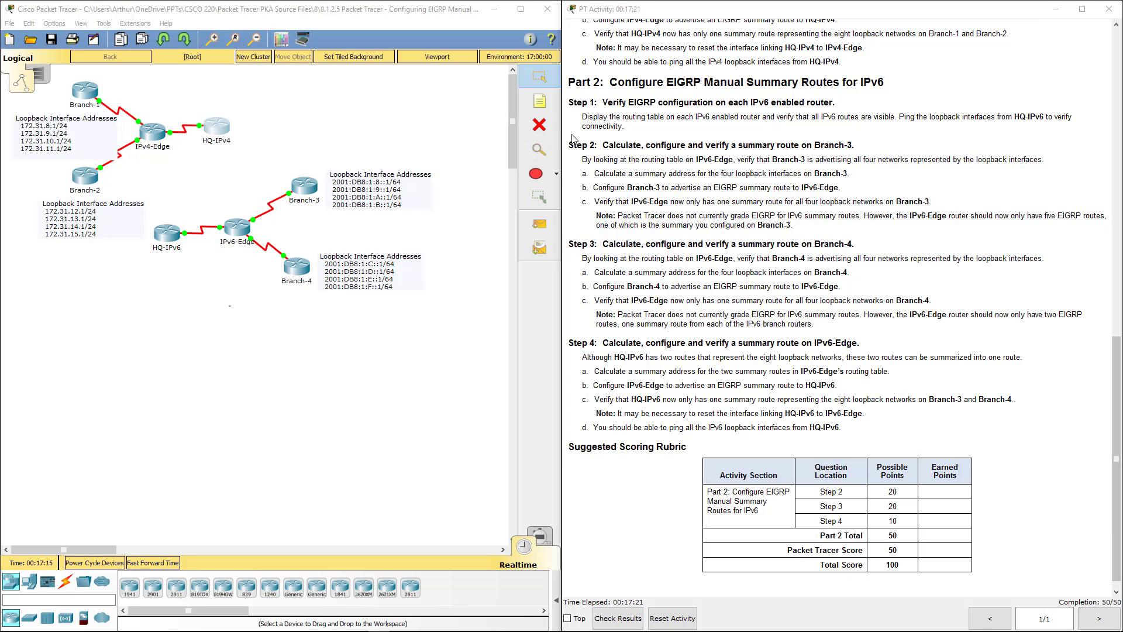
pyautogui.click(605, 118)
pyautogui.moveTo(605, 119); pyautogui.dragTo(920, 119)
pyautogui.click(905, 137)
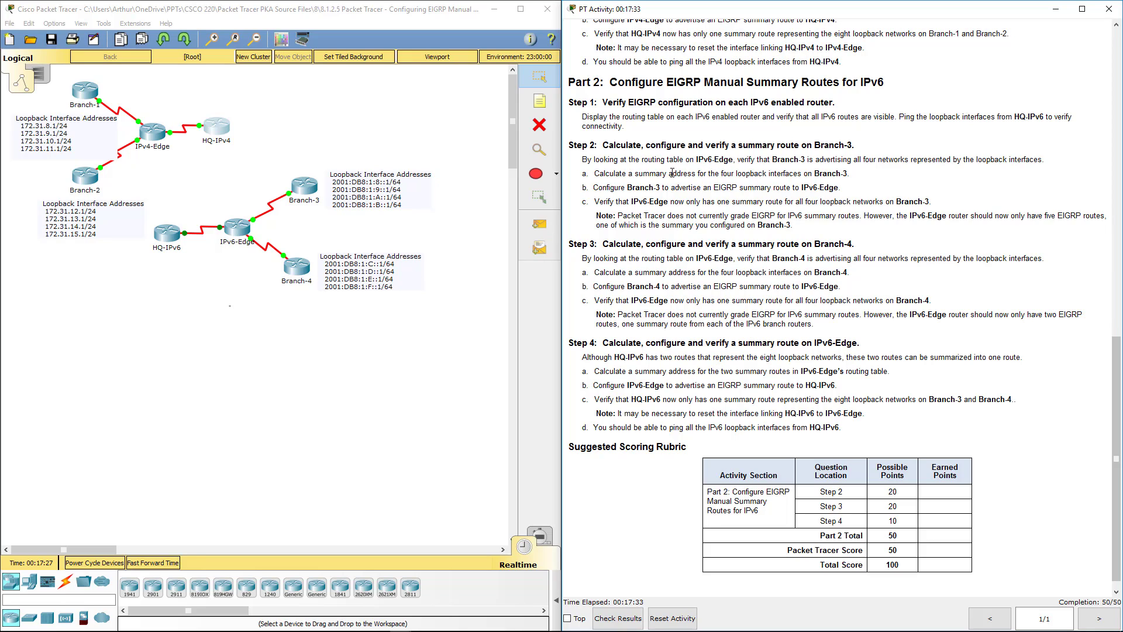
pyautogui.moveTo(641, 173); pyautogui.dragTo(849, 174)
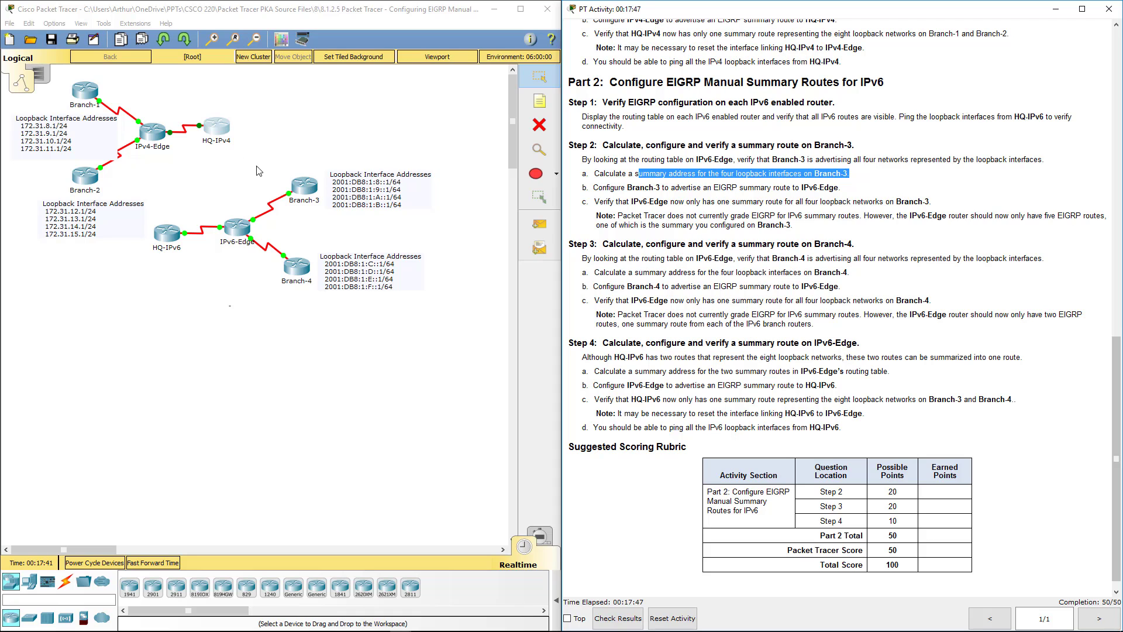
# Step: Open the Branch-3 command line and enter privileged EXEC mode
pyautogui.click(311, 193)
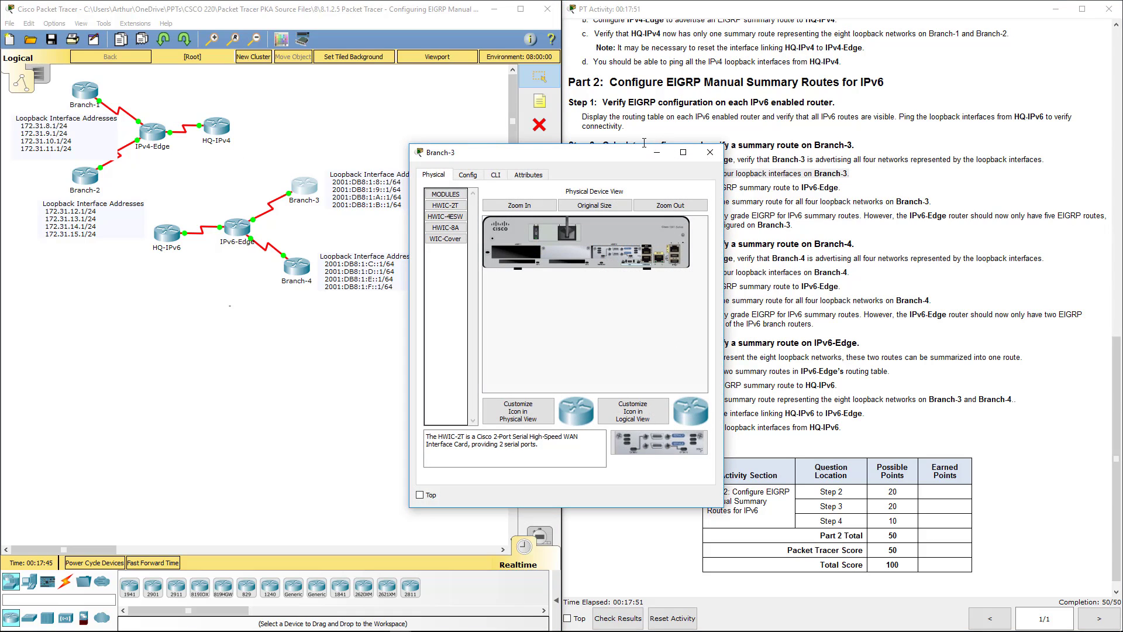
pyautogui.moveTo(637, 152); pyautogui.dragTo(407, 188)
pyautogui.click(266, 211)
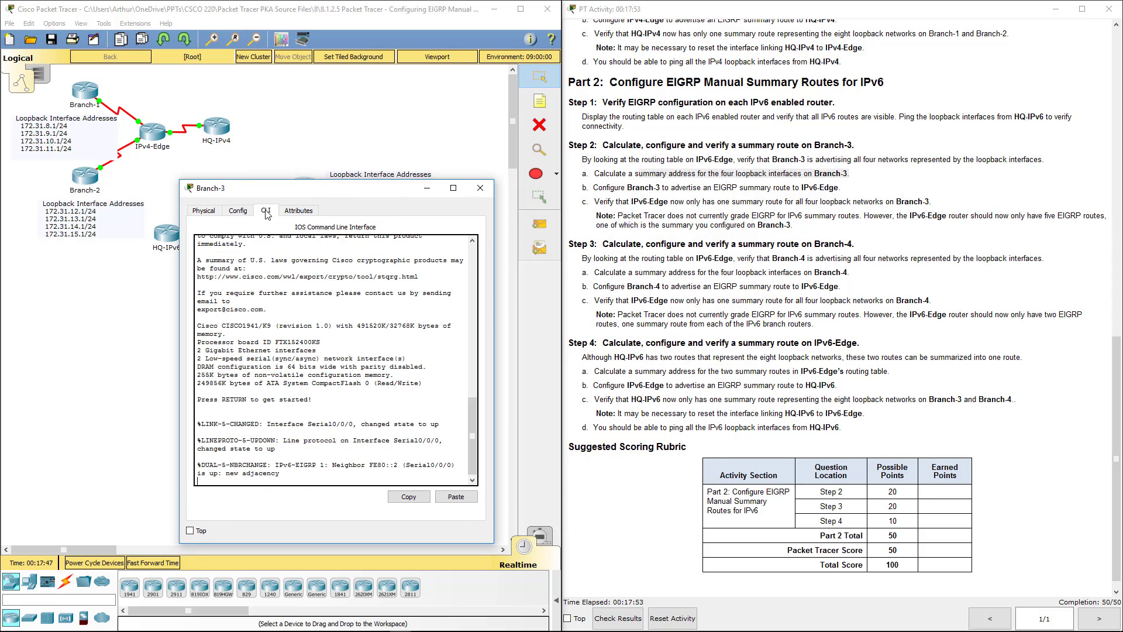
pyautogui.press('Return')
pyautogui.press('Return')
pyautogui.press('Return')
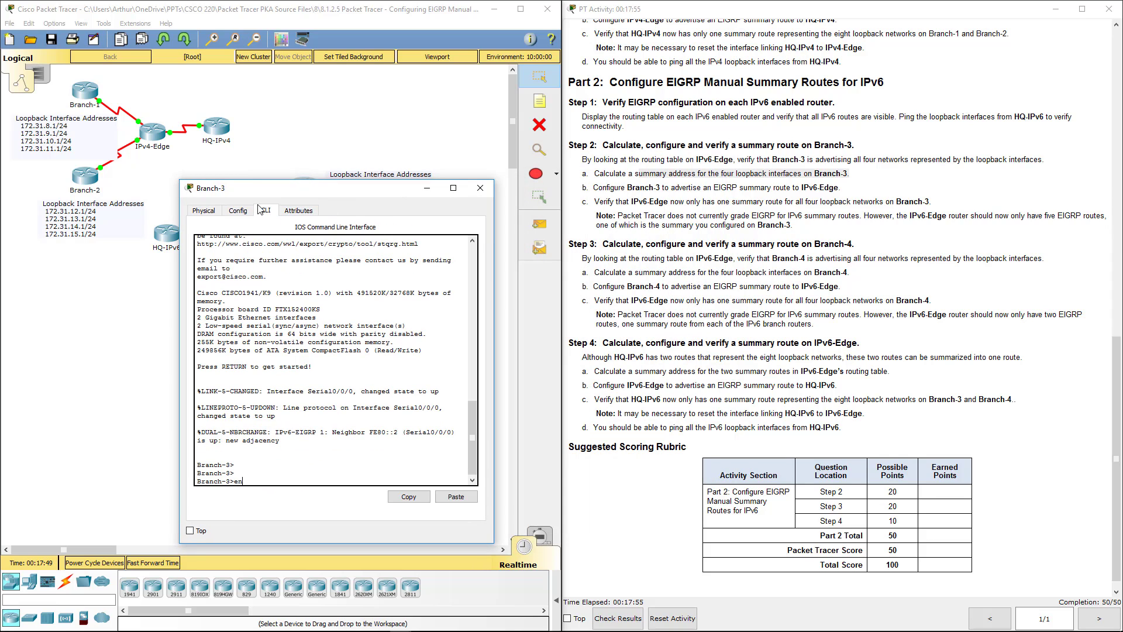
pyautogui.write('en')
pyautogui.press('Return')
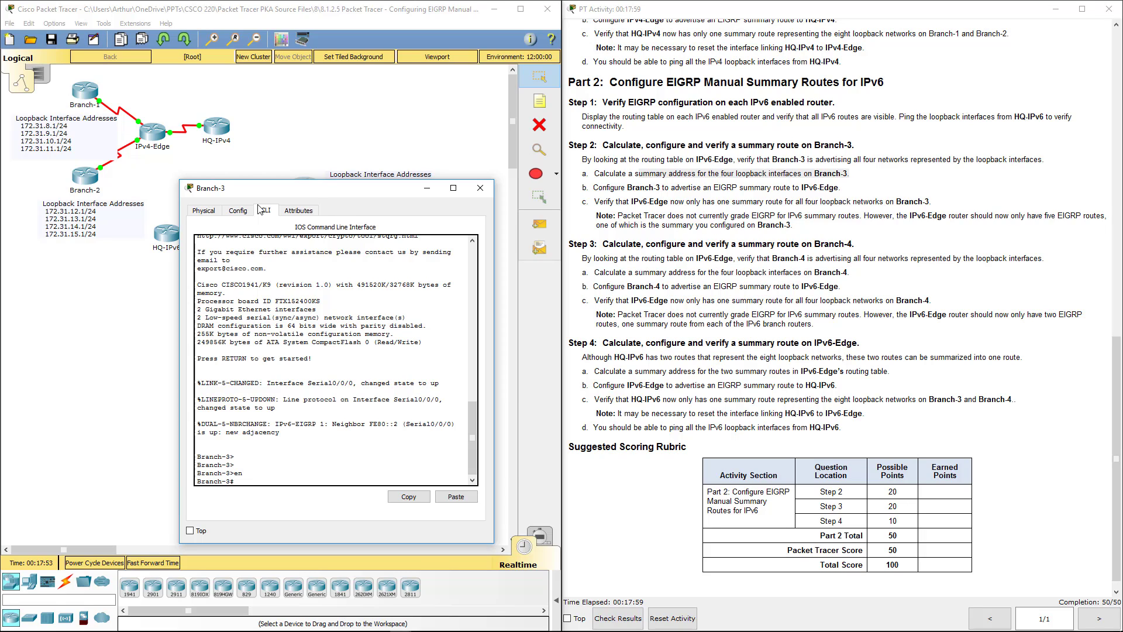
# Step: Enter global configuration mode on Branch-3 and select interface s0/0/0
pyautogui.write('config t')
pyautogui.press('Return')
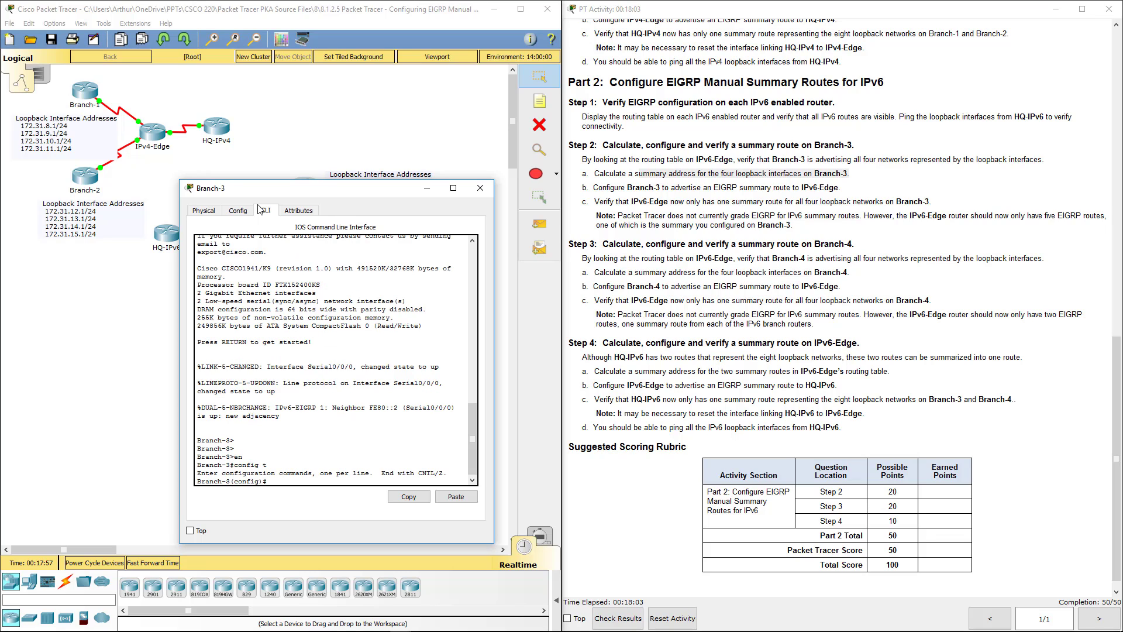
pyautogui.write('int s0/0/0')
pyautogui.press('Return')
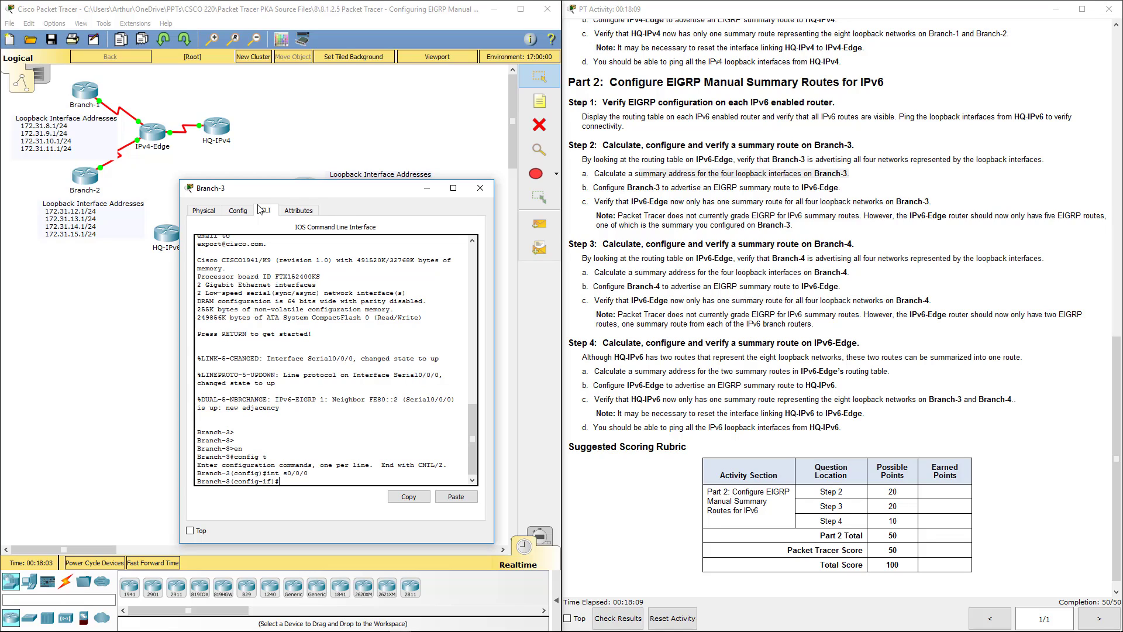
# Step: Try to configure the IPv6 EIGRP 1 summary address 2001:db8::1:8::/62 on Branch-3's s0/0/0 interface
pyautogui.write('ipv6 sum')
pyautogui.press('Tab')
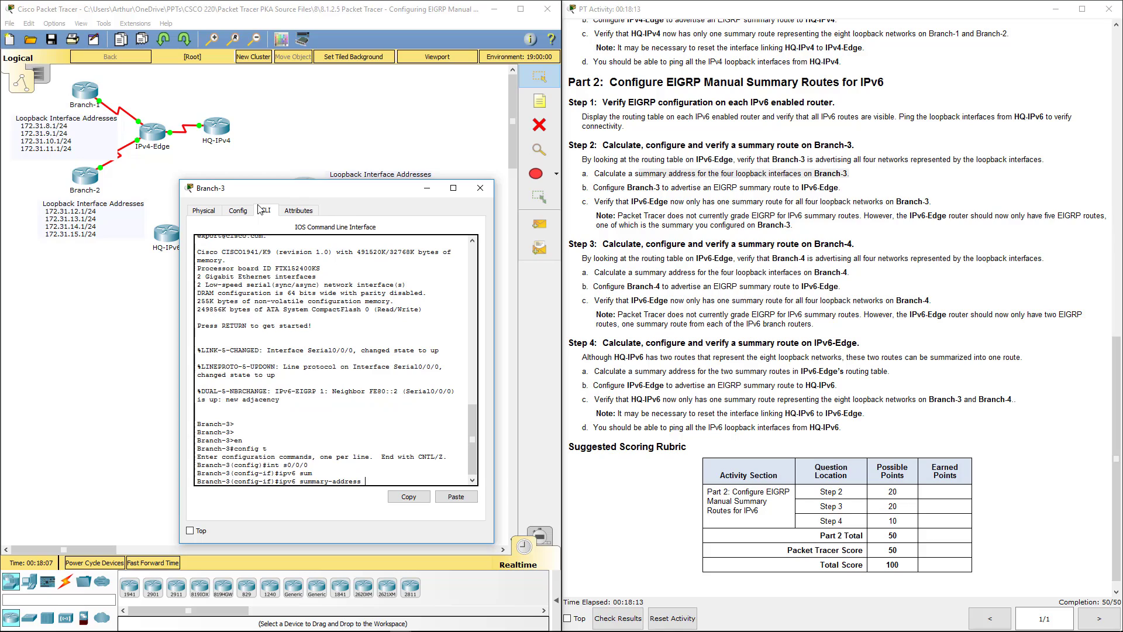
pyautogui.write('ei')
pyautogui.press('Tab')
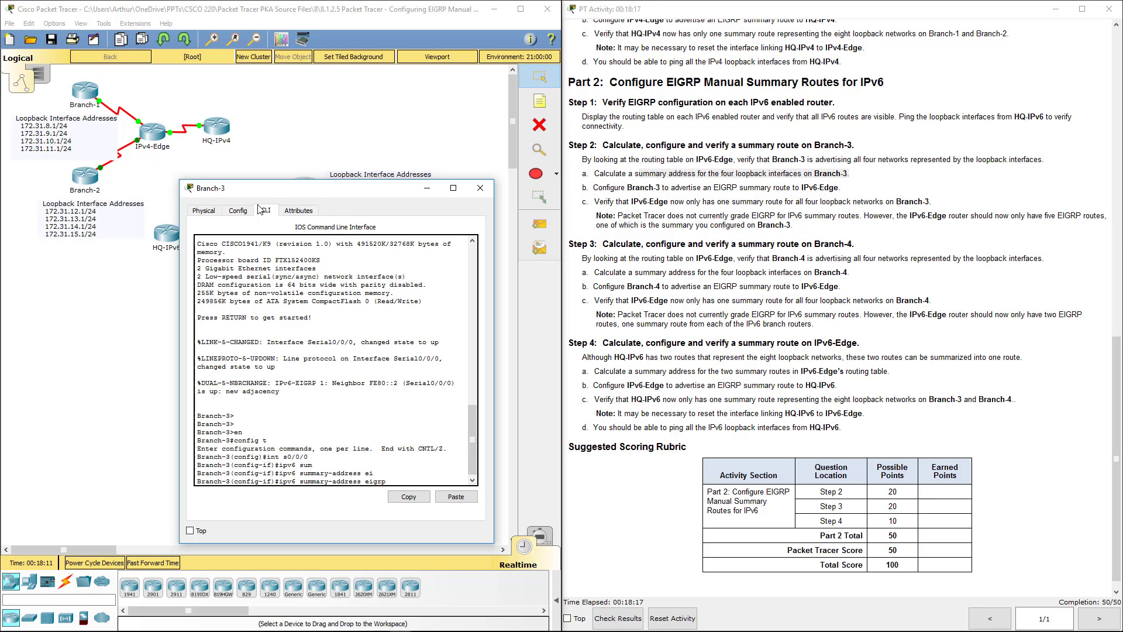
pyautogui.write('1')
pyautogui.write(' 200')
pyautogui.write('1:db')
pyautogui.write('8:')
pyautogui.write(':1:')
pyautogui.write('8::/')
pyautogui.write('6')
pyautogui.write('2')
pyautogui.press('Return')
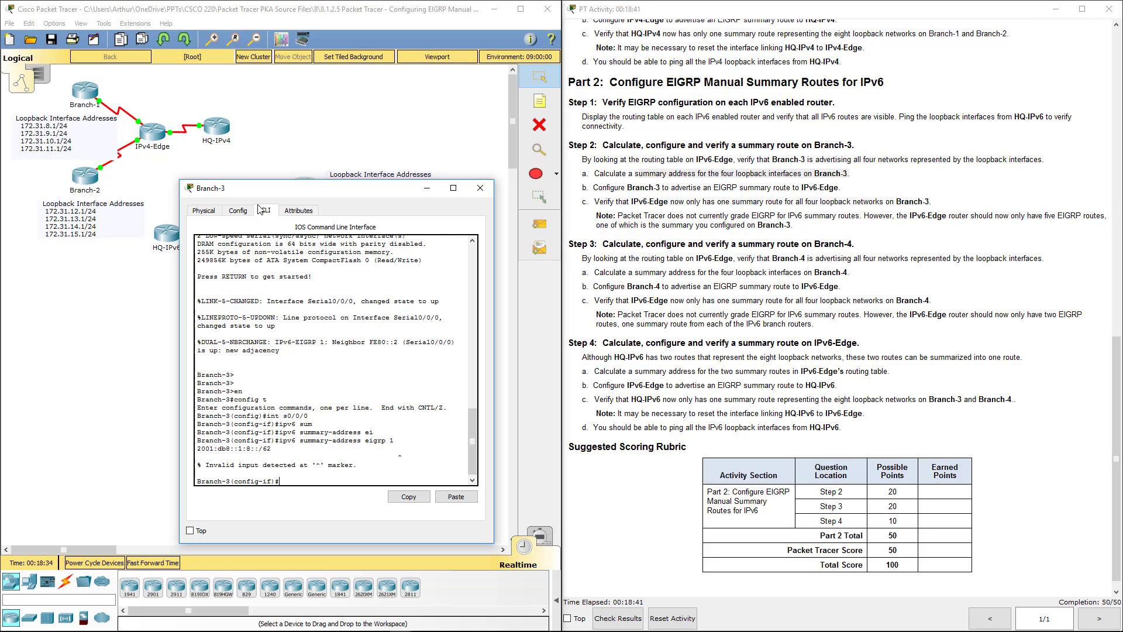
# Step: Widen the Branch-3 window and retry the summary-address command with the same address
pyautogui.press('Up')
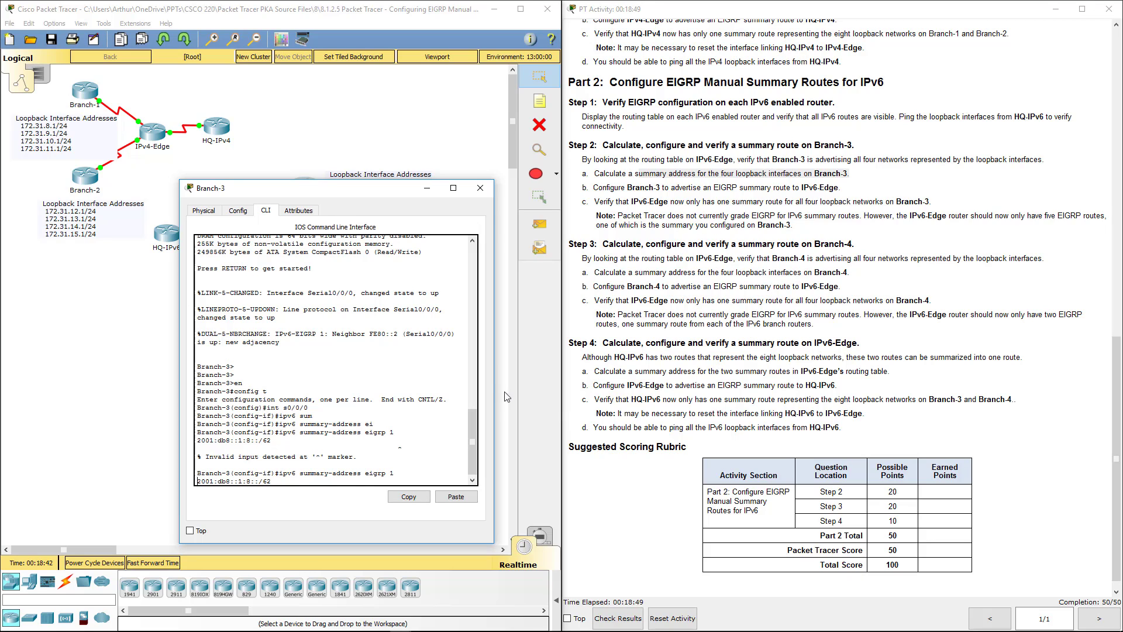
pyautogui.moveTo(494, 385); pyautogui.dragTo(855, 407)
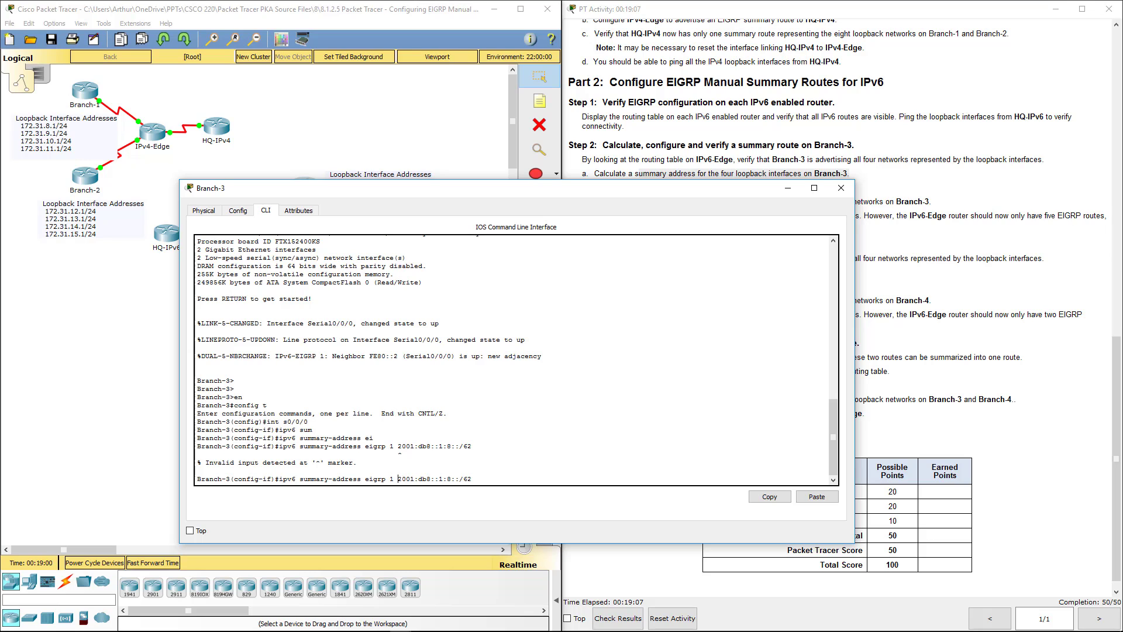
pyautogui.press('Return')
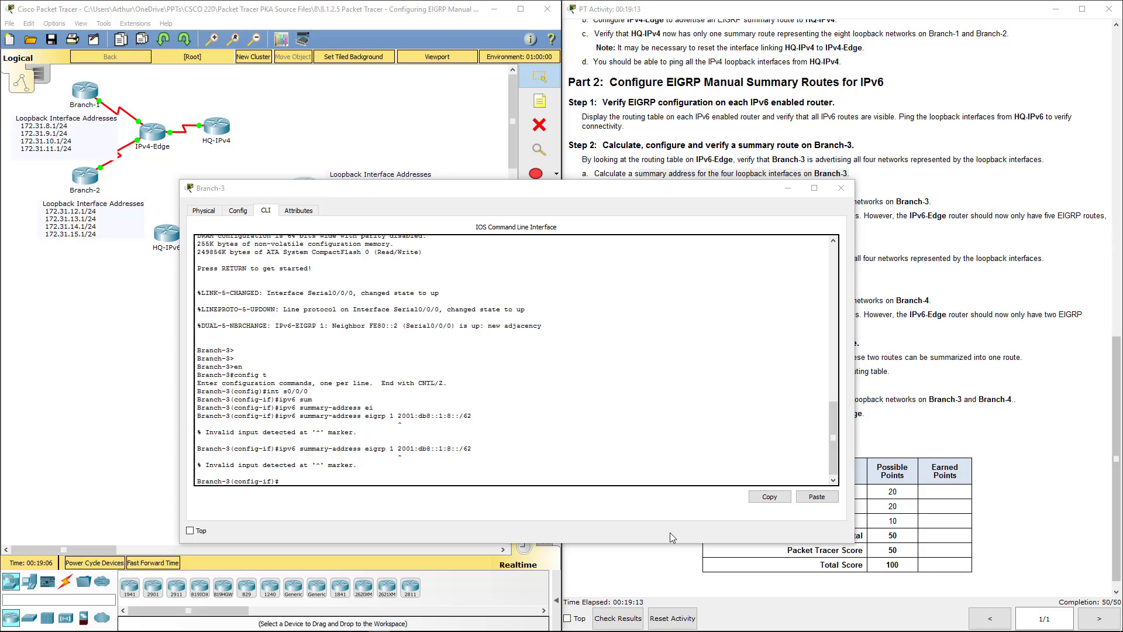
# Step: Configure the IPv6 EIGRP 1 summary address 2001:DB8:1:8::/62 on Branch-3's s0/0/0 interface, and close the router's window
pyautogui.click(288, 493)
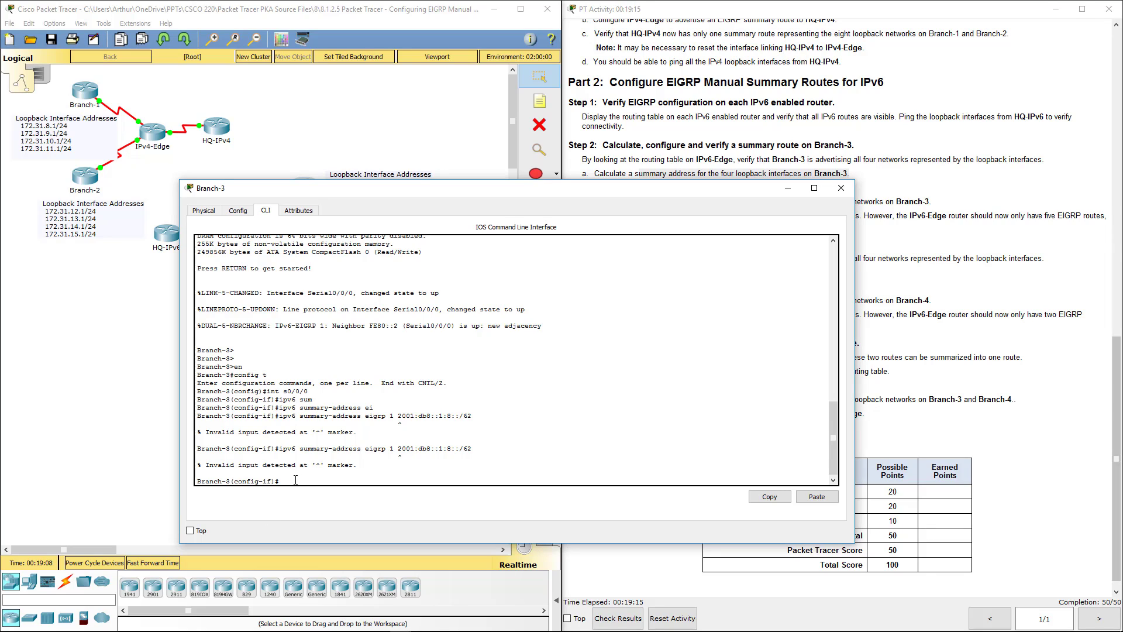
pyautogui.click(816, 496)
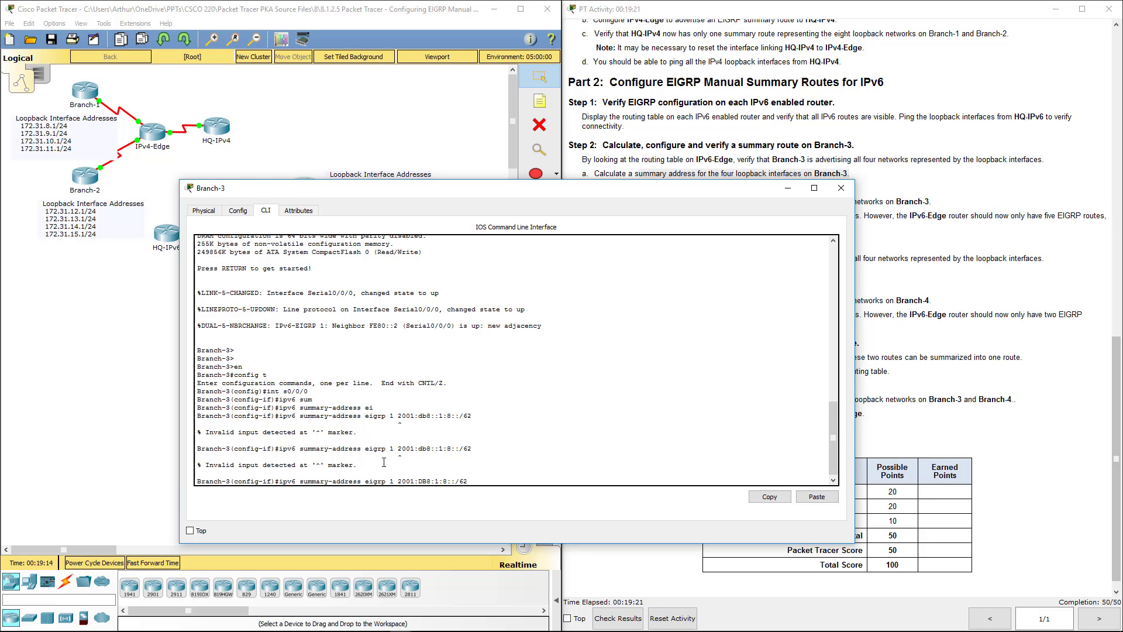
pyautogui.press('Return')
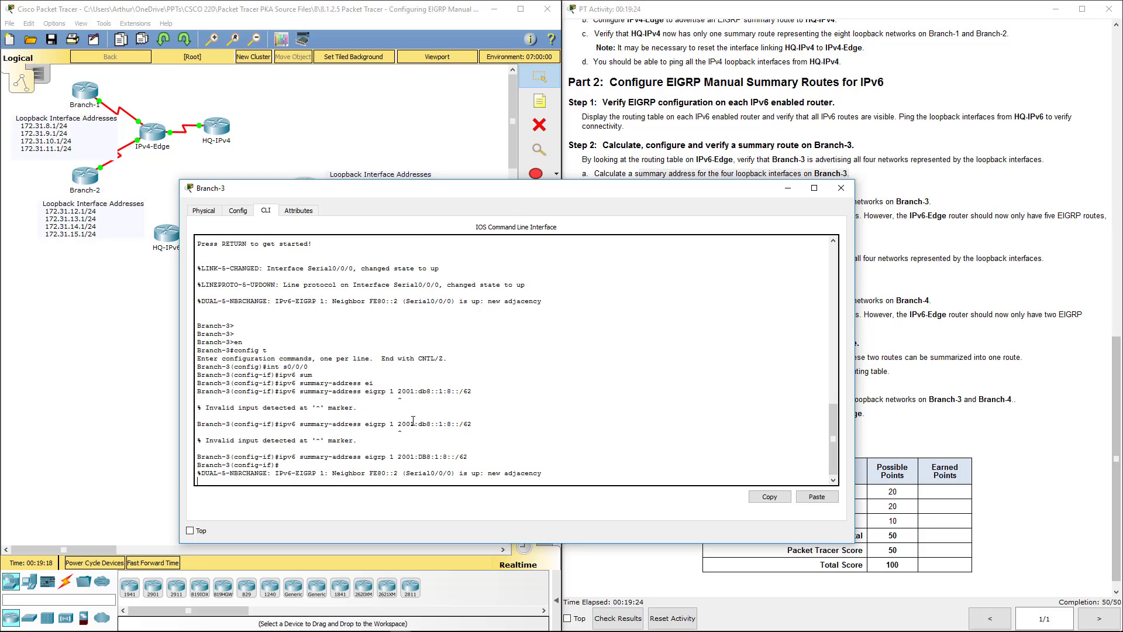
pyautogui.moveTo(418, 423); pyautogui.dragTo(426, 426)
pyautogui.press('Return')
pyautogui.press('Return')
pyautogui.press('Return')
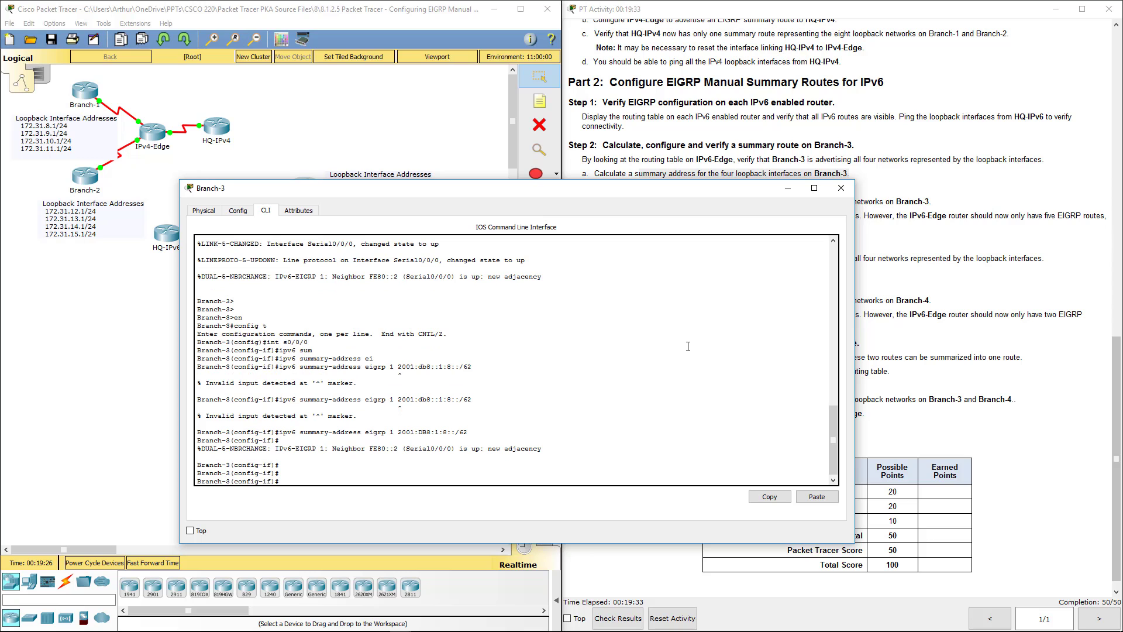
pyautogui.click(840, 188)
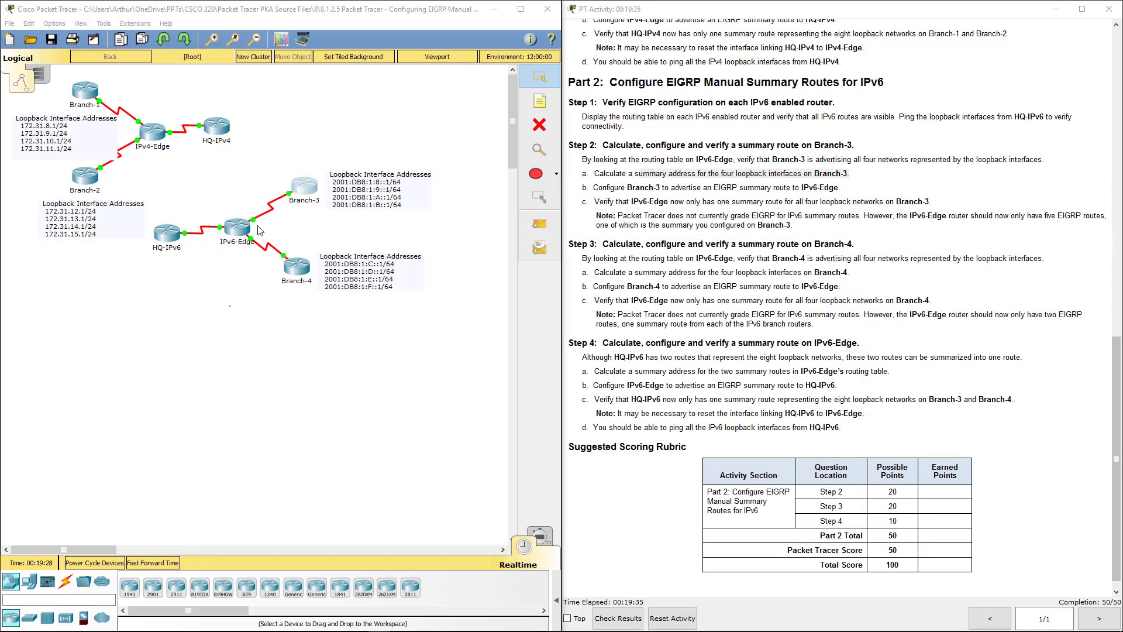
# Step: Open the IPv6-Edge command line, enter privileged EXEC mode and display its full IPv6 routing table
pyautogui.click(228, 229)
pyautogui.click(496, 164)
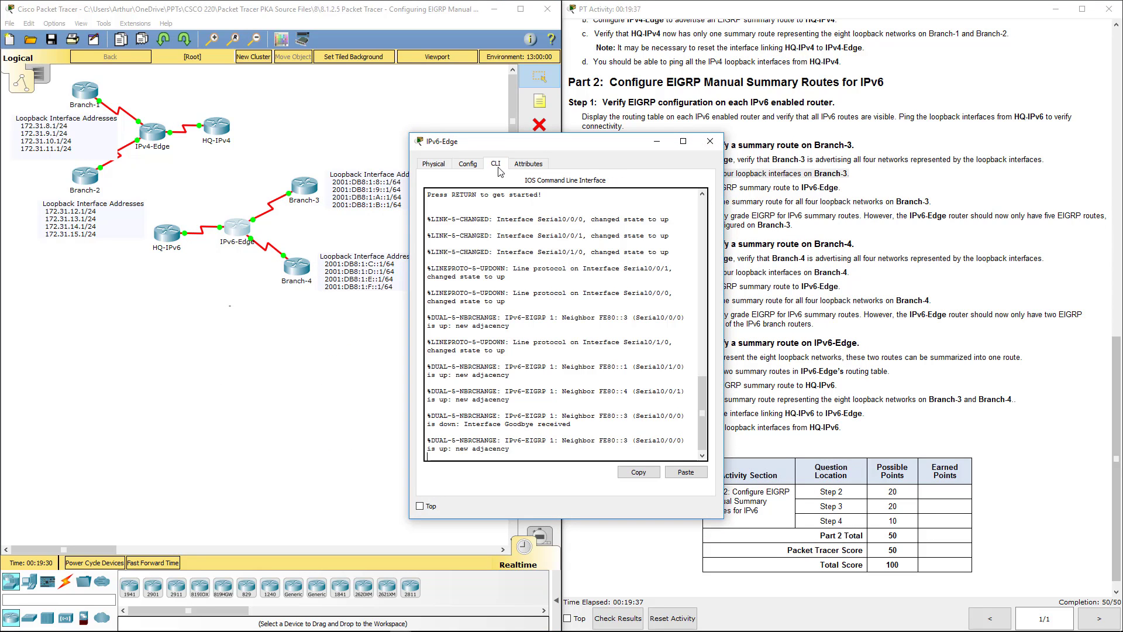
pyautogui.write('en')
pyautogui.press('Return')
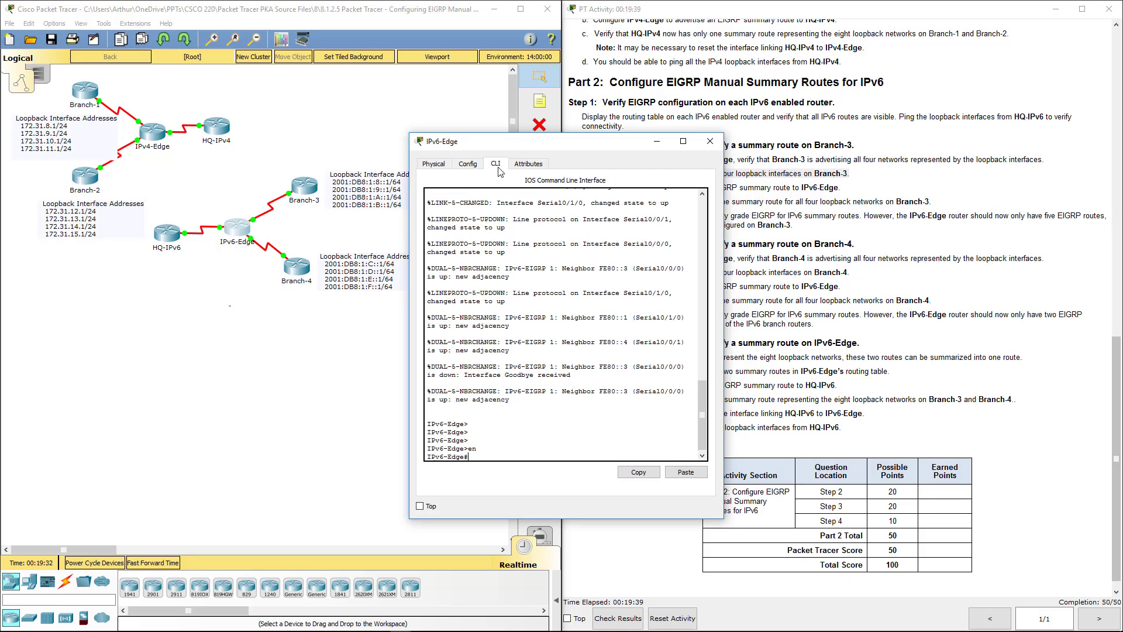
pyautogui.write('show ipv6 route')
pyautogui.press('Return')
pyautogui.press('space')
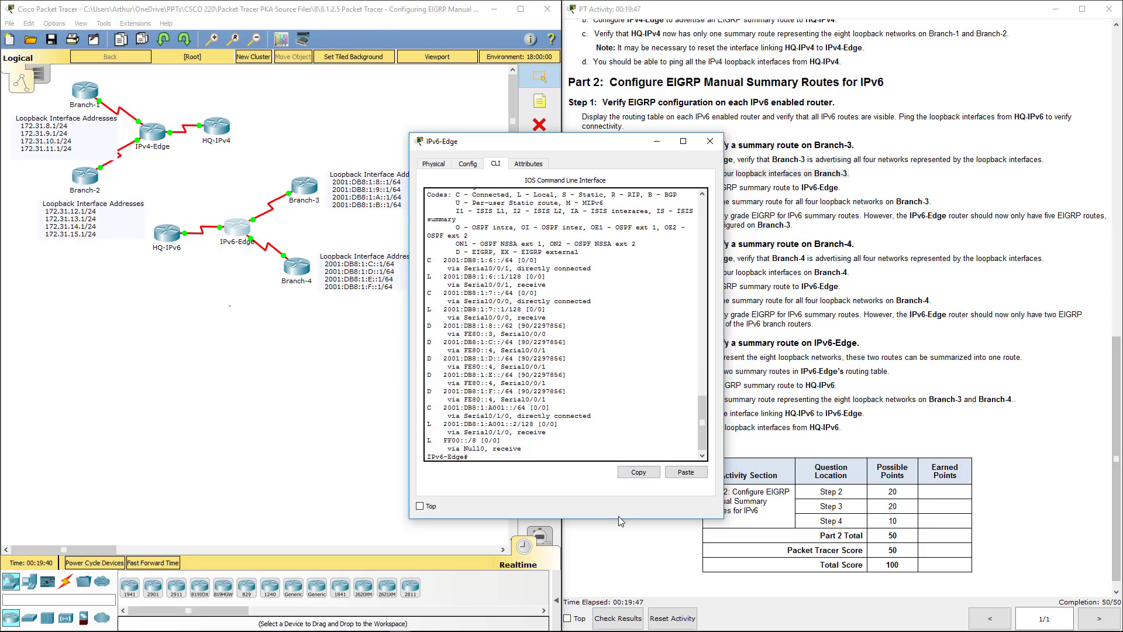
# Step: Enlarge the IPv6-Edge window, examine the 2001:DB8:1:8::/62 summary route in its routing table, and close the window
pyautogui.moveTo(619, 518); pyautogui.dragTo(608, 627)
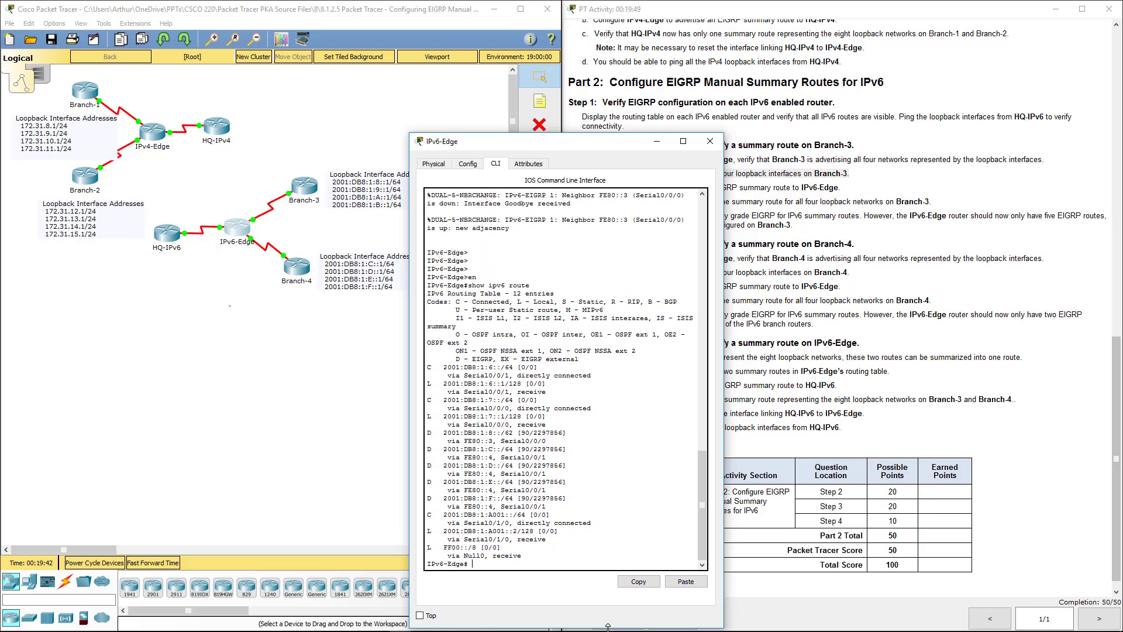
pyautogui.moveTo(557, 149); pyautogui.dragTo(390, 76)
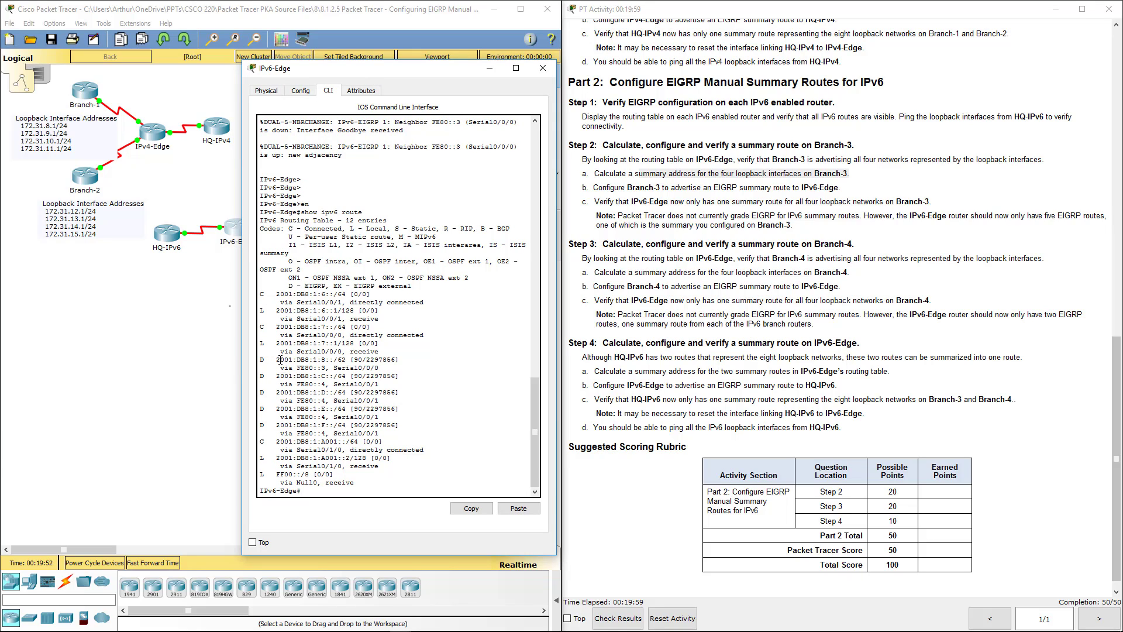
pyautogui.moveTo(278, 359); pyautogui.dragTo(414, 366)
pyautogui.doubleClick(303, 359)
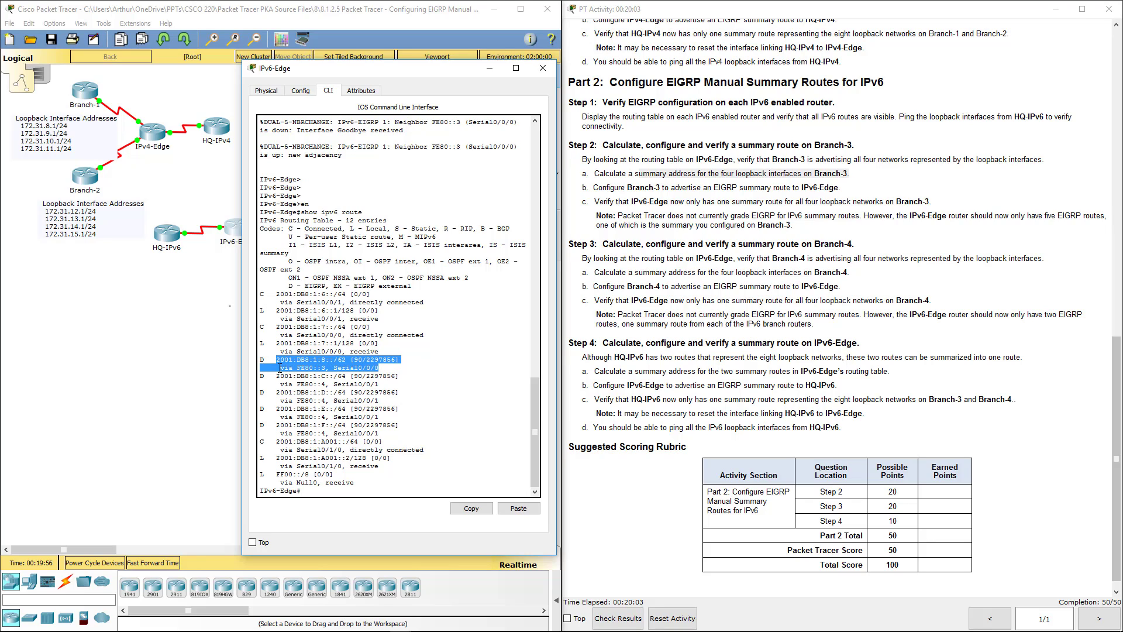
pyautogui.click(542, 71)
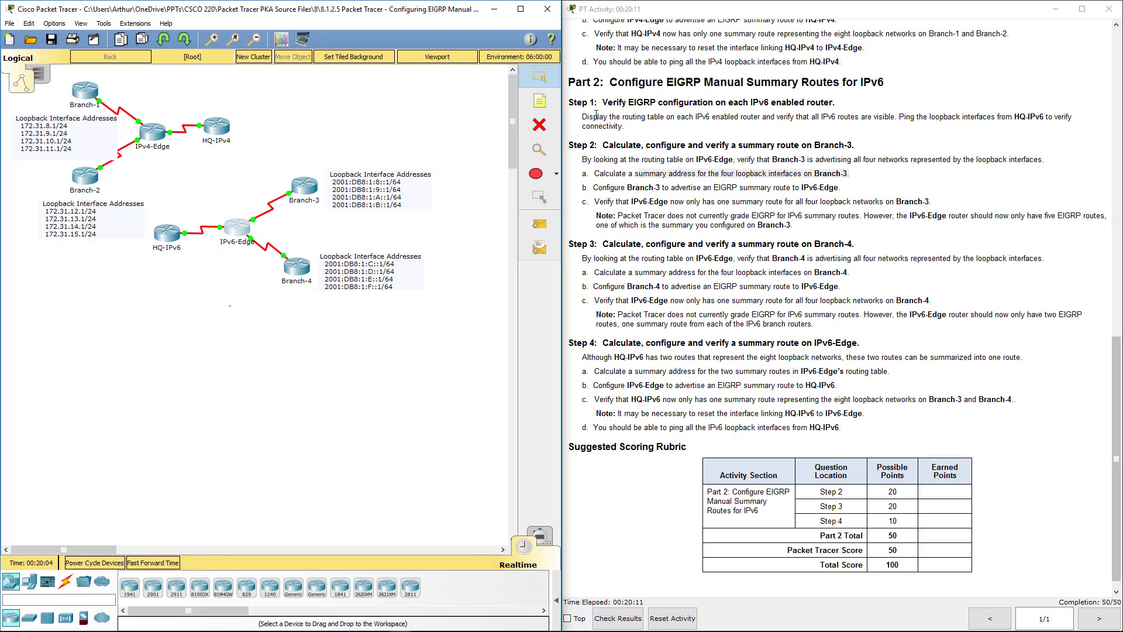
# Step: Read the Part 2 Step 3 instructions for Branch-4 and examine its loopback interface addresses in the topology
pyautogui.click(635, 199)
pyautogui.moveTo(596, 258); pyautogui.dragTo(693, 258)
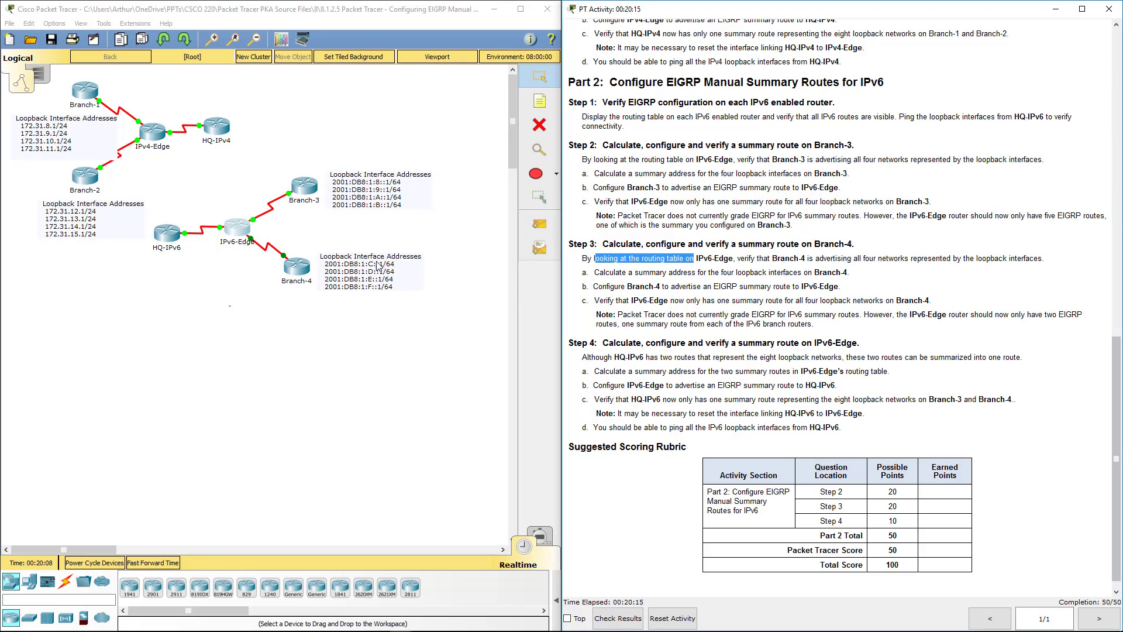
pyautogui.click(397, 277)
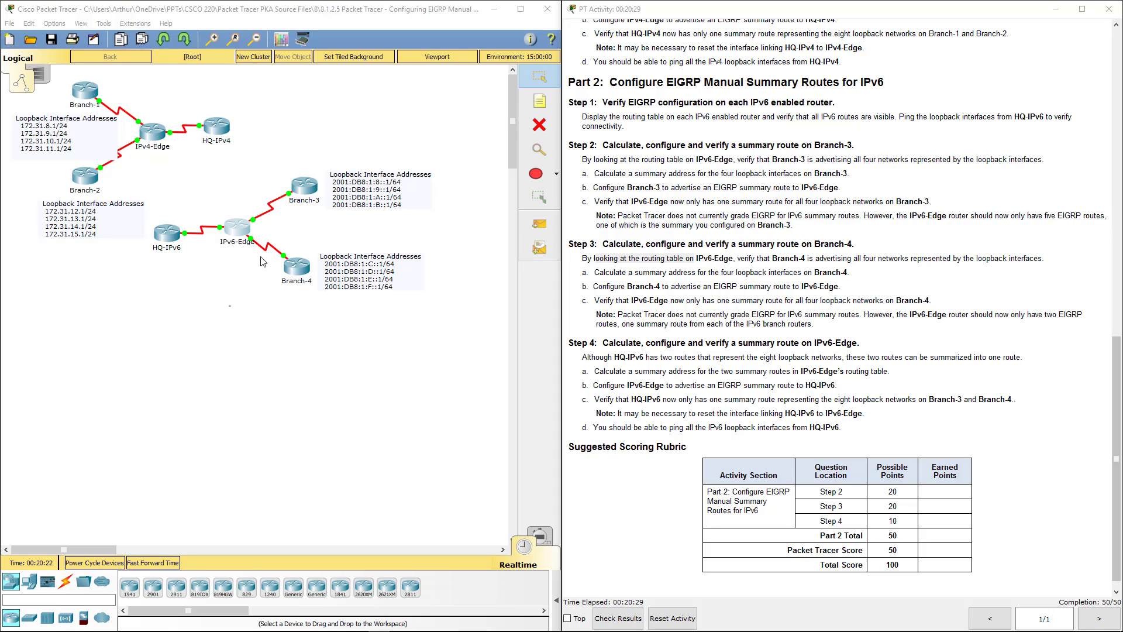
# Step: Open the Branch-4 command line and enter privileged EXEC mode
pyautogui.click(303, 262)
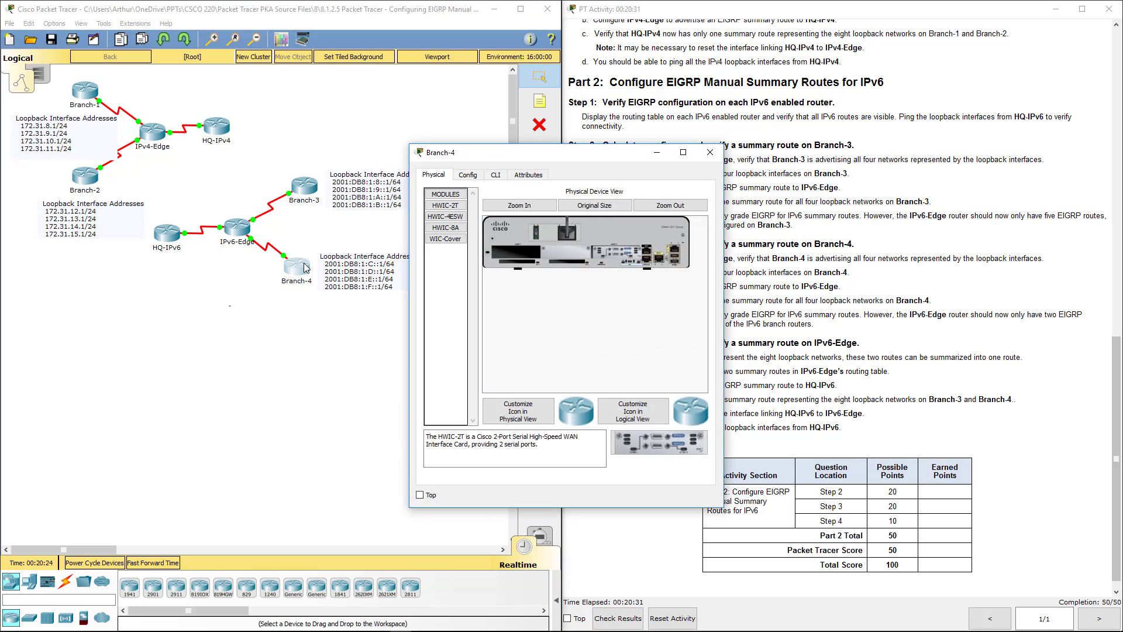
pyautogui.click(495, 175)
pyautogui.press('Return')
pyautogui.press('Return')
pyautogui.write('en')
pyautogui.press('Return')
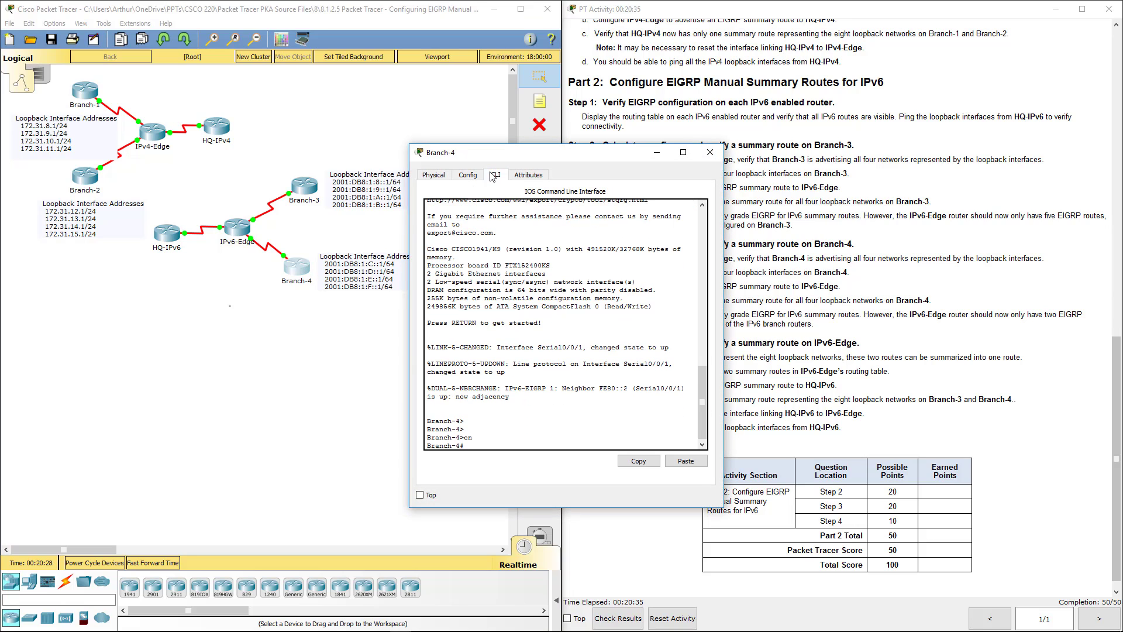
pyautogui.write('configt t')
pyautogui.press('Return')
pyautogui.write('int s')
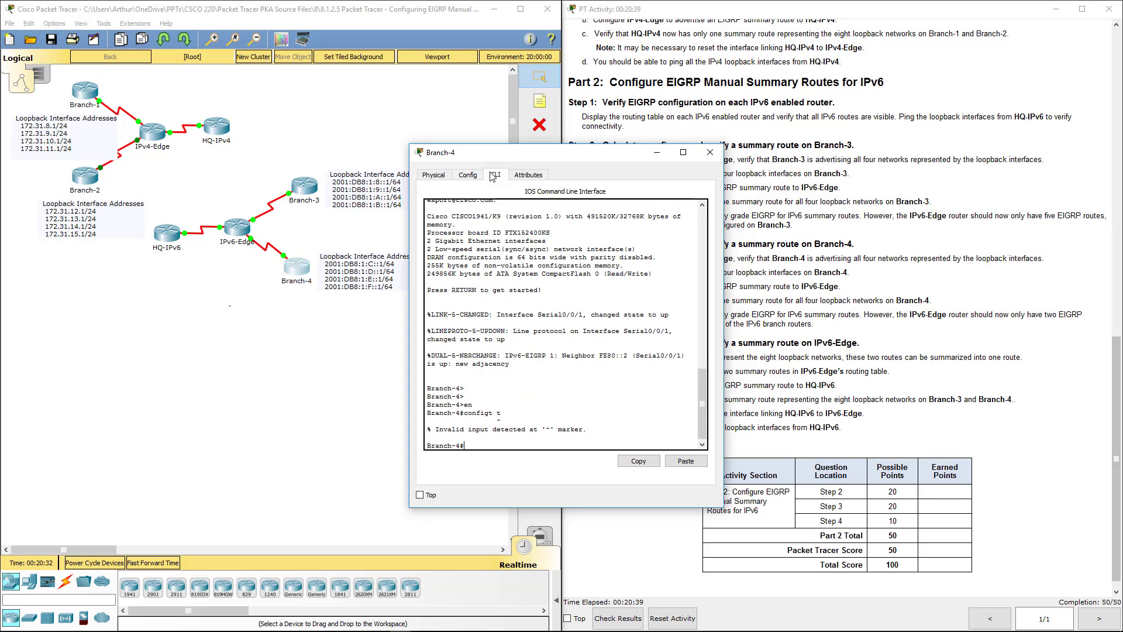
pyautogui.write('0/0/')
pyautogui.press('BackSpace')
pyautogui.press('BackSpace')
pyautogui.press('BackSpace')
pyautogui.press('BackSpace')
pyautogui.press('BackSpace')
pyautogui.press('BackSpace')
pyautogui.press('BackSpace')
pyautogui.press('BackSpace')
pyautogui.press('BackSpace')
pyautogui.press('BackSpace')
# Step: Enter global configuration mode on Branch-4 and open the configuration of interface s0/0/1
pyautogui.press('Up')
pyautogui.press('BackSpace')
pyautogui.press('BackSpace')
pyautogui.write('g t')
pyautogui.press('Return')
pyautogui.write('int s0')
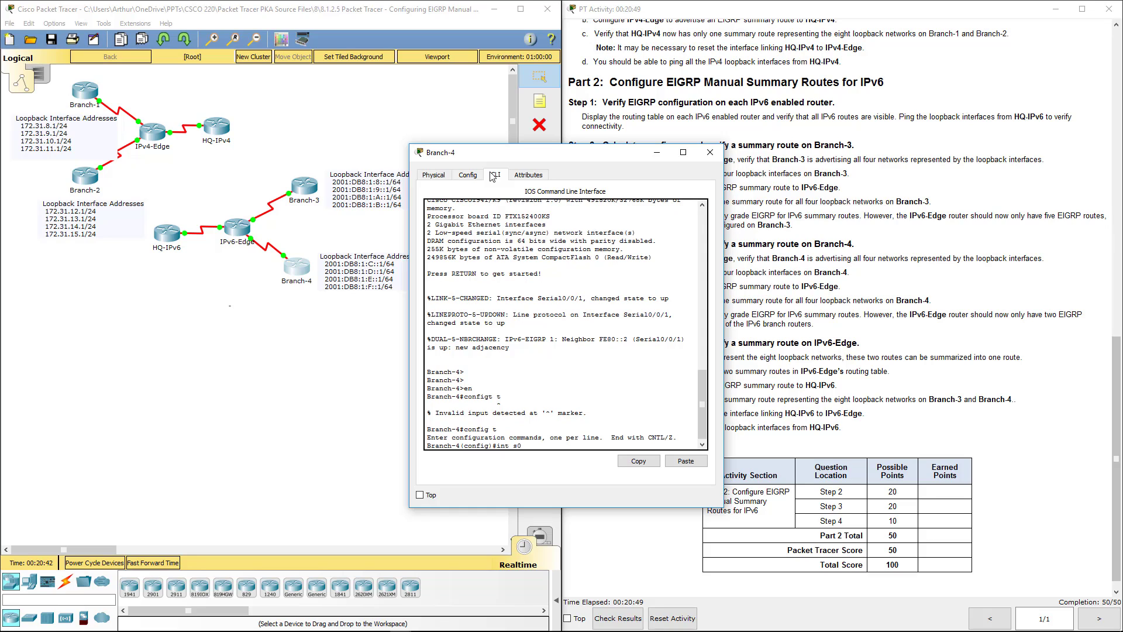
pyautogui.write('/0/1')
pyautogui.press('Return')
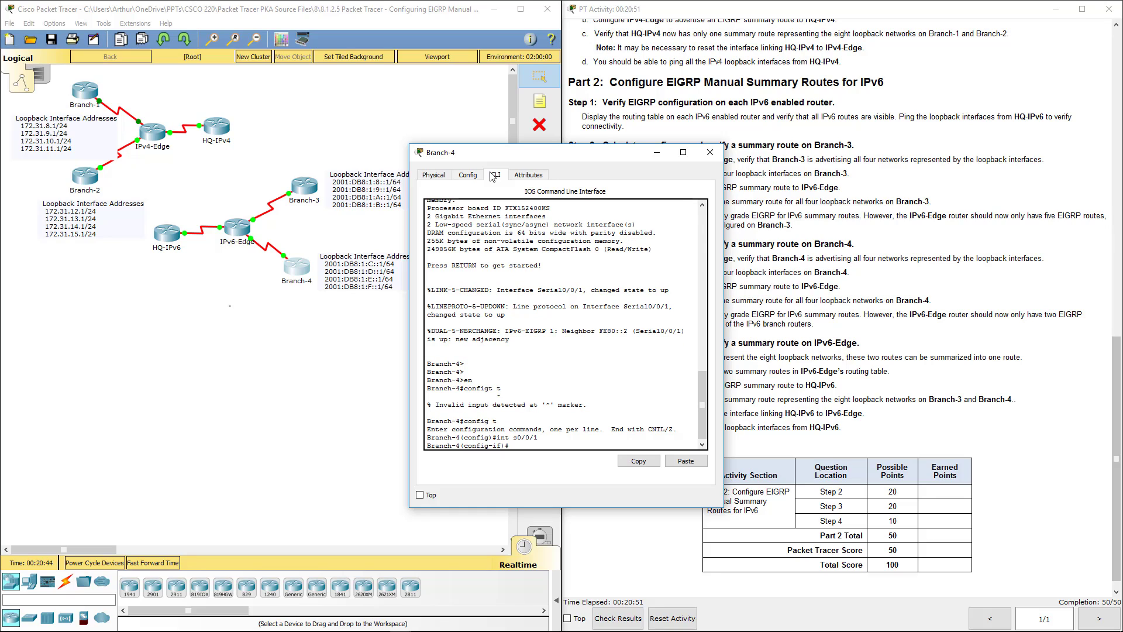
# Step: Advertise the IPv6 summary address 2001:DB8:1:C::/62 for EIGRP 1 on the Branch-4 interface, review the command and close the window
pyautogui.write('ipv6 sum')
pyautogui.press('Tab')
pyautogui.write('ei')
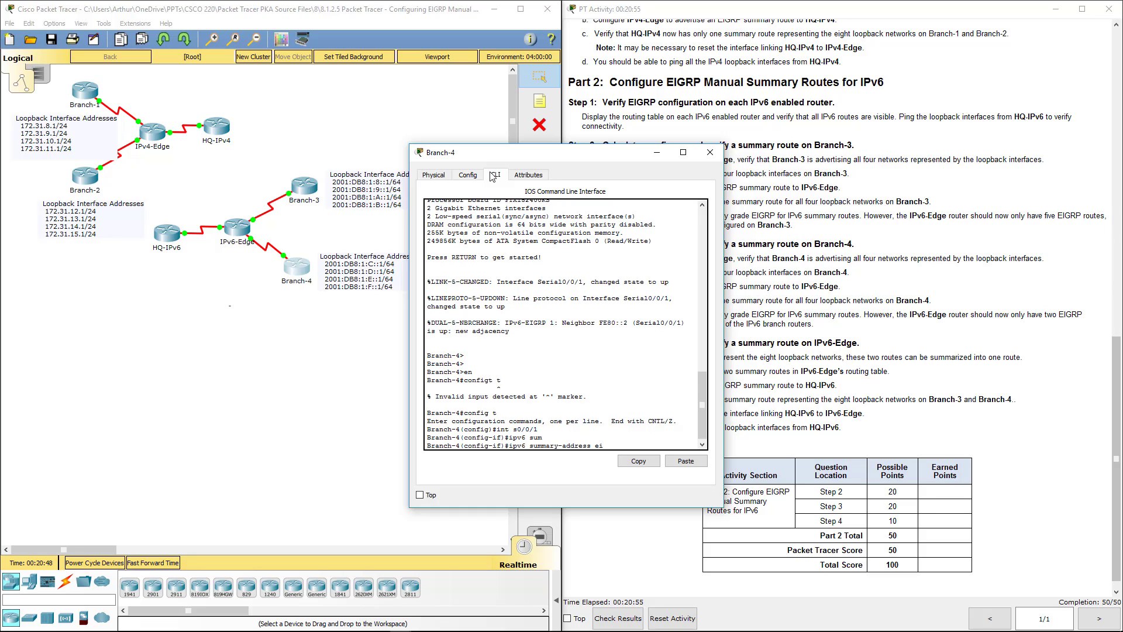
pyautogui.press('Tab')
pyautogui.write('1')
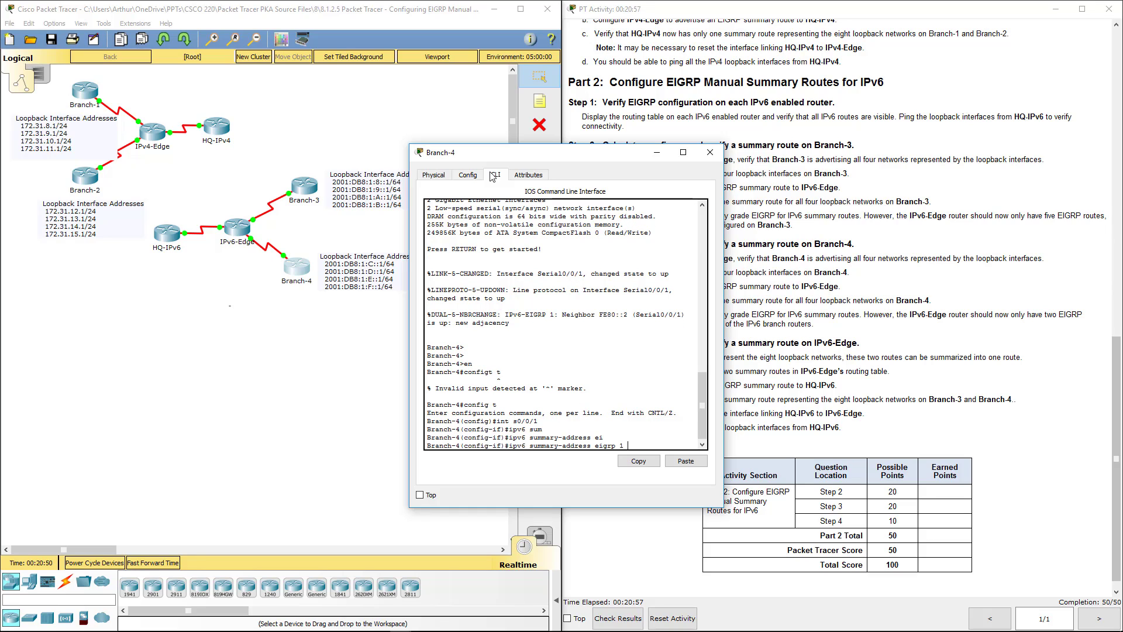
pyautogui.write(' 2001:DB')
pyautogui.write('8:1:C::/625')
pyautogui.press('BackSpace')
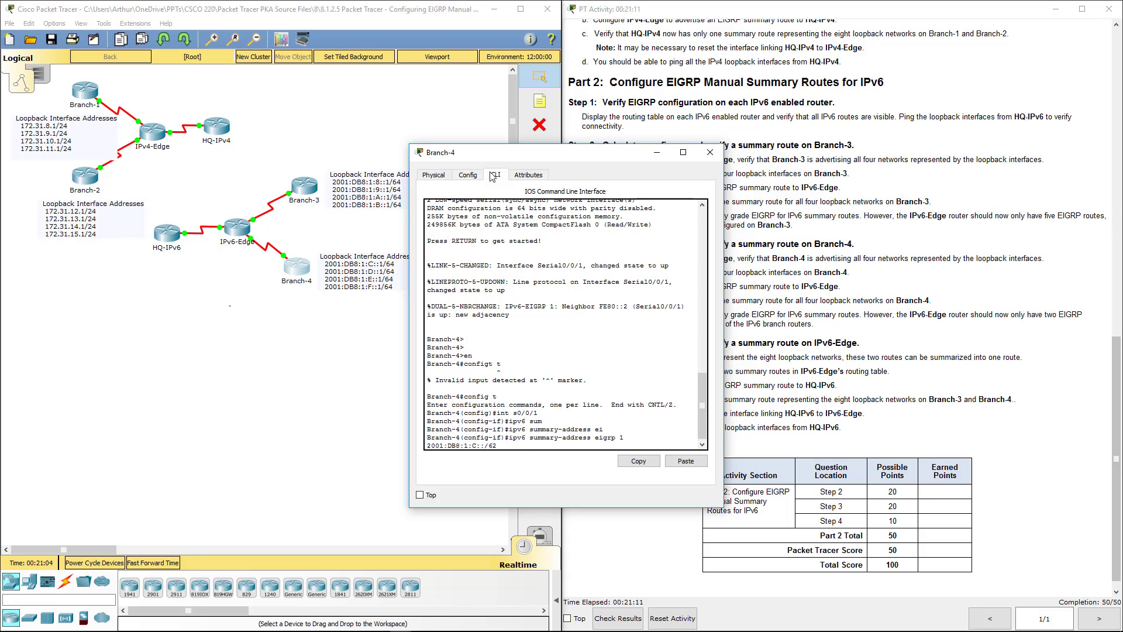
pyautogui.press('Return')
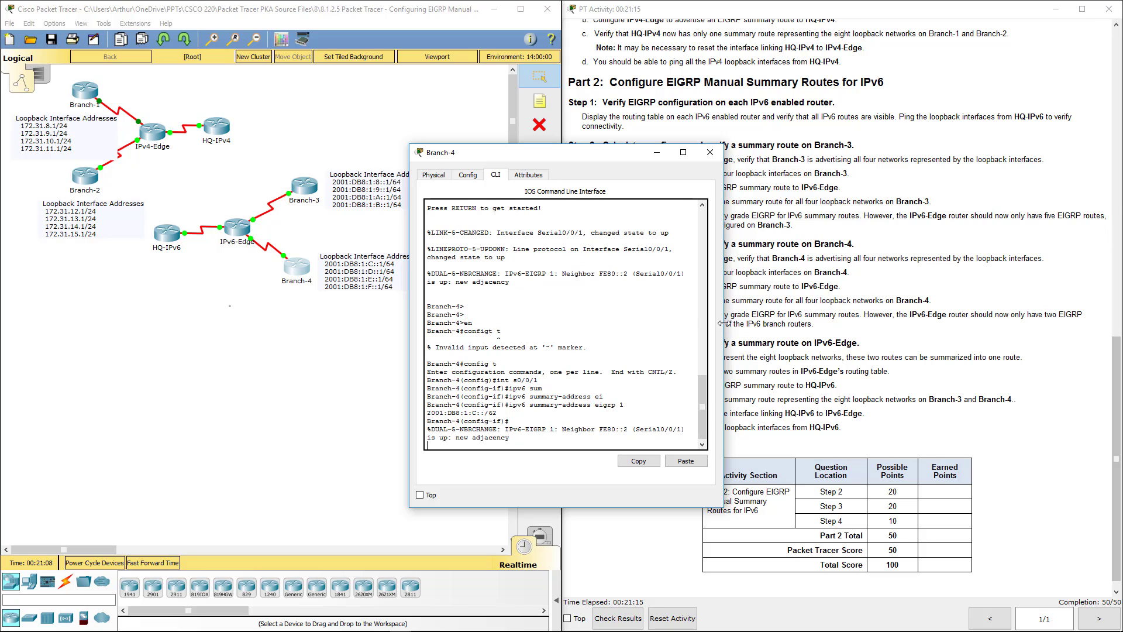
pyautogui.moveTo(722, 327); pyautogui.dragTo(978, 330)
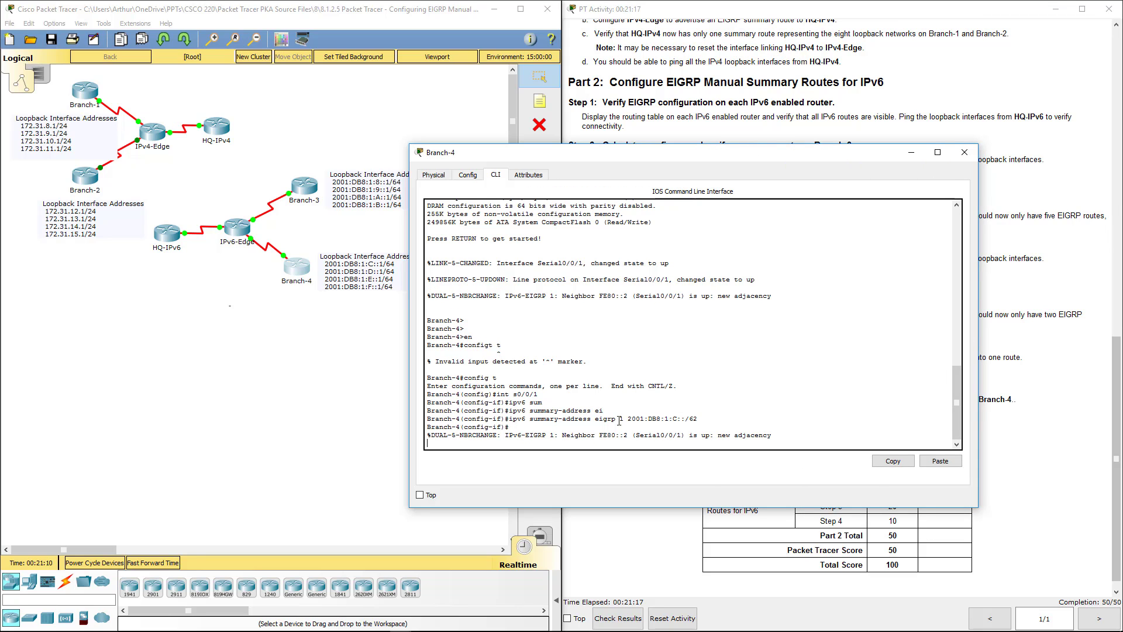
pyautogui.click(966, 153)
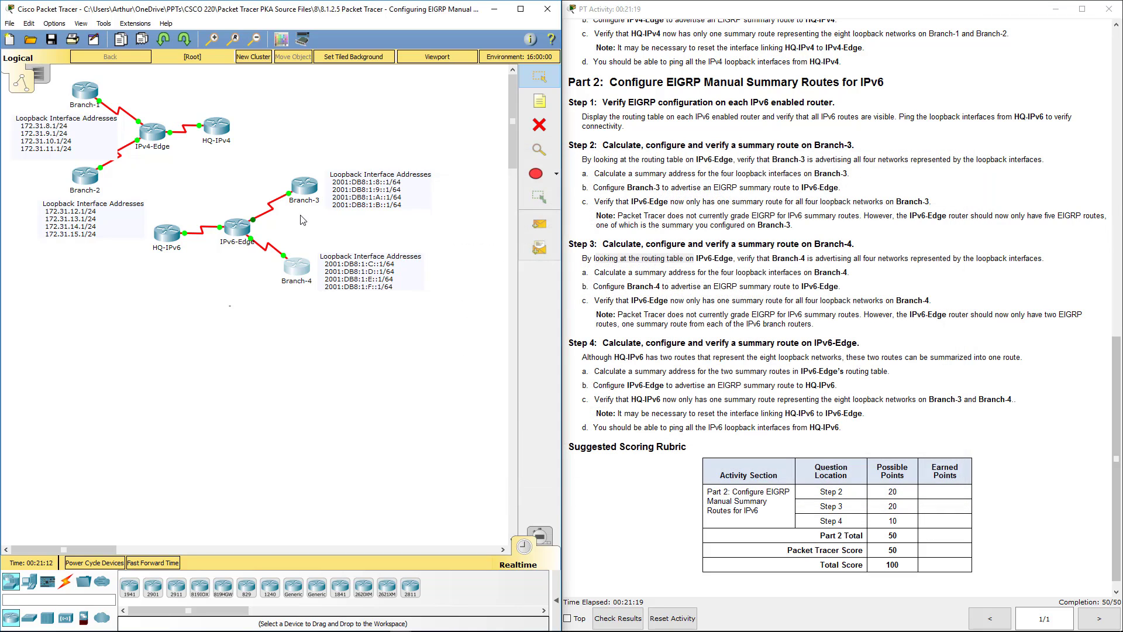
# Step: Open the IPv6-Edge command line, get a clean prompt and display its IPv6 routing table
pyautogui.click(237, 228)
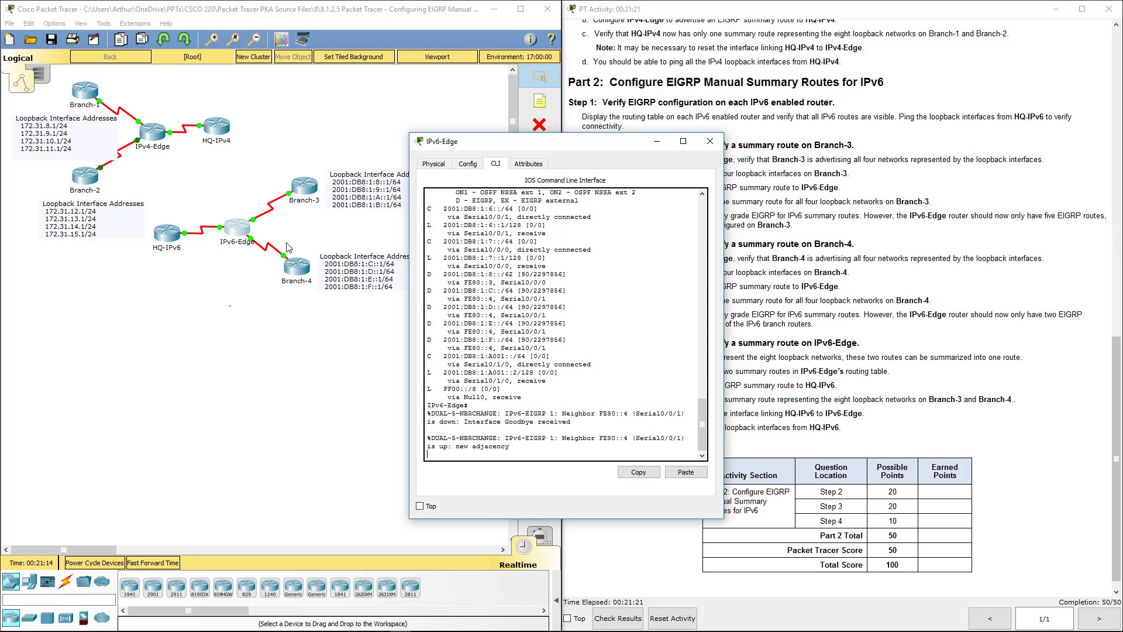
pyautogui.write('show ipv6 route')
pyautogui.press('BackSpace')
pyautogui.press('BackSpace')
pyautogui.press('BackSpace')
pyautogui.press('BackSpace')
pyautogui.press('BackSpace')
pyautogui.press('BackSpace')
pyautogui.press('BackSpace')
pyautogui.press('BackSpace')
pyautogui.press('BackSpace')
pyautogui.press('BackSpace')
pyautogui.press('BackSpace')
pyautogui.press('BackSpace')
pyautogui.press('BackSpace')
pyautogui.press('BackSpace')
pyautogui.press('BackSpace')
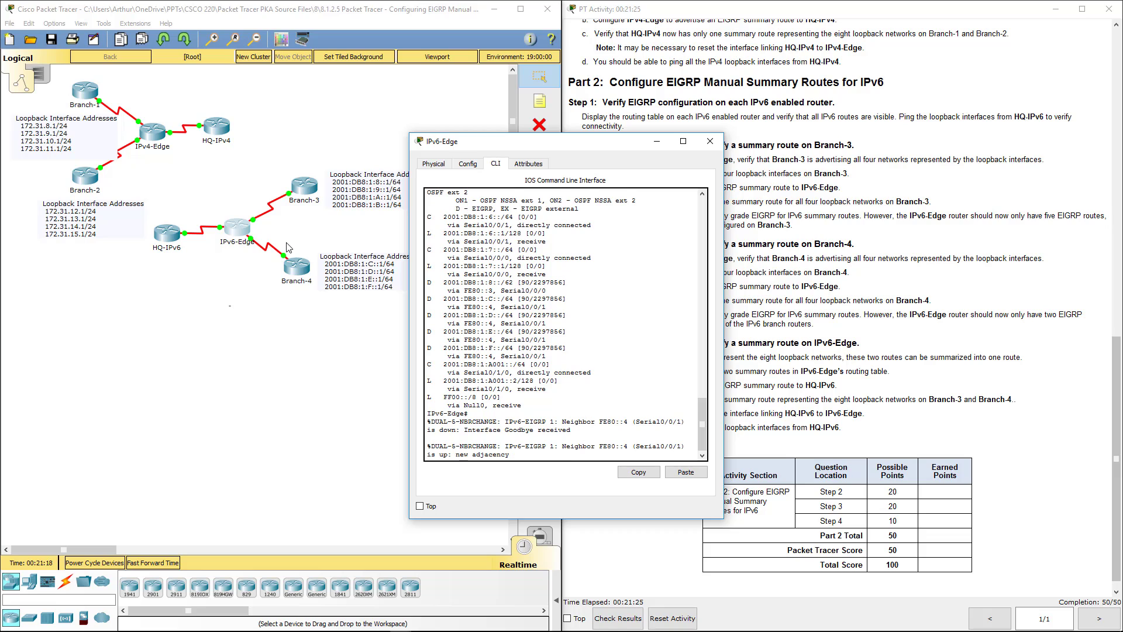
pyautogui.press('Return')
pyautogui.press('Return')
pyautogui.press('Return')
pyautogui.press('Return')
pyautogui.press('Return')
pyautogui.press('Return')
pyautogui.press('Return')
pyautogui.press('Return')
pyautogui.press('Return')
pyautogui.press('Return')
pyautogui.press('Return')
pyautogui.press('Return')
pyautogui.press('Return')
pyautogui.press('Return')
pyautogui.press('Return')
pyautogui.press('Return')
pyautogui.press('Return')
pyautogui.press('Return')
pyautogui.press('Return')
pyautogui.press('Return')
pyautogui.press('Return')
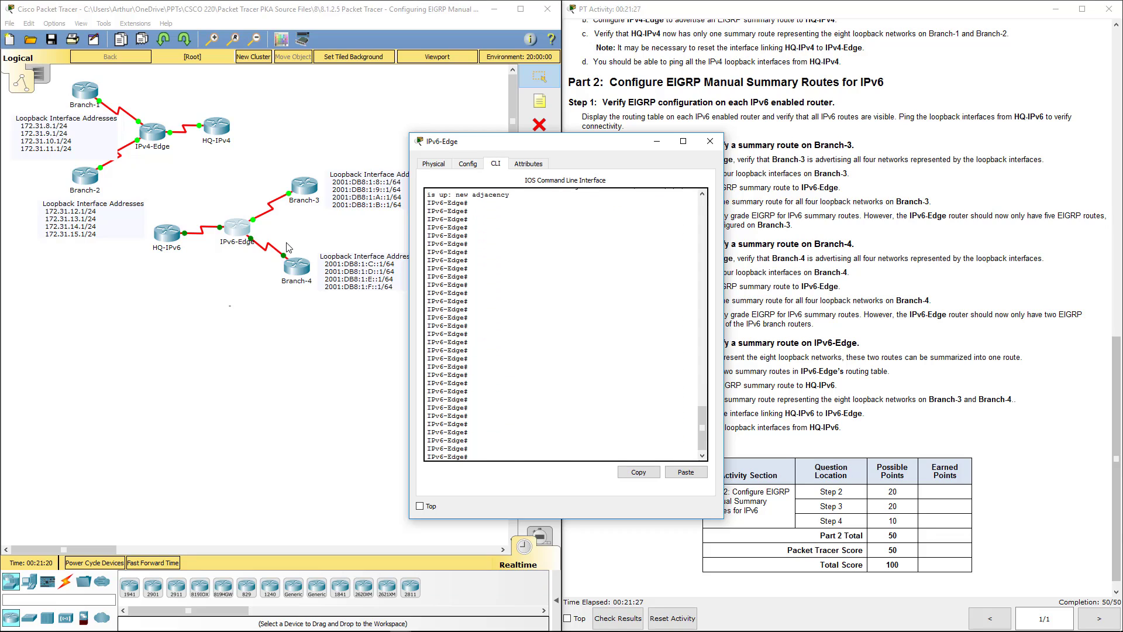
pyautogui.press('Up')
pyautogui.press('Return')
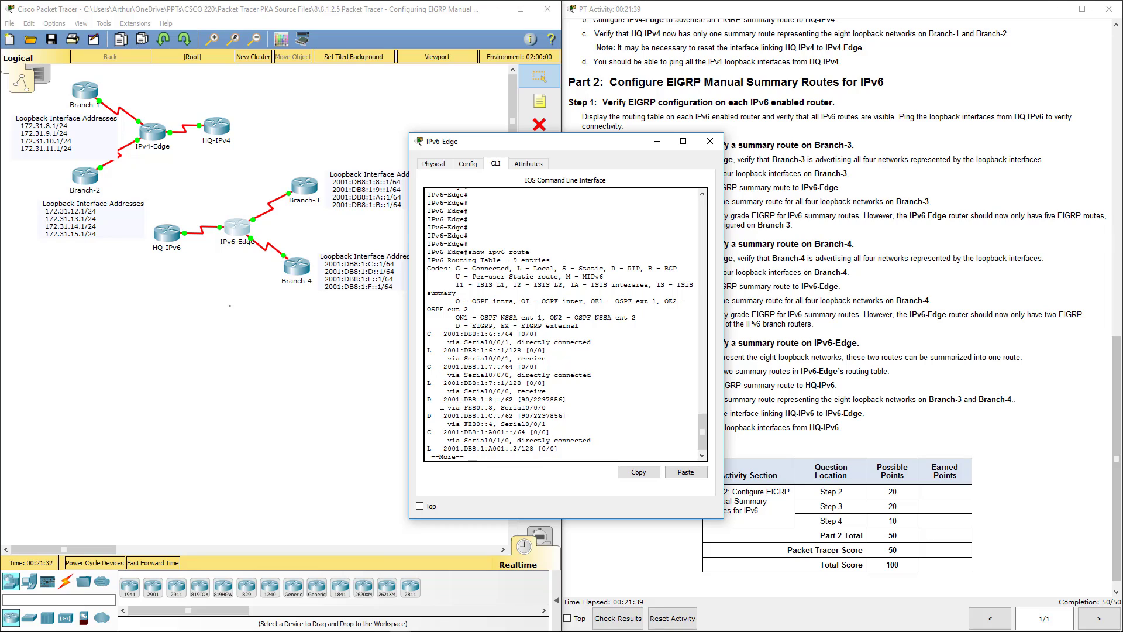
# Step: Examine the Branch-4 summary route 2001:DB8:1:C::/62 in the IPv6-Edge routing table and compare it with the Step 3 instructions
pyautogui.moveTo(432, 415); pyautogui.dragTo(588, 422)
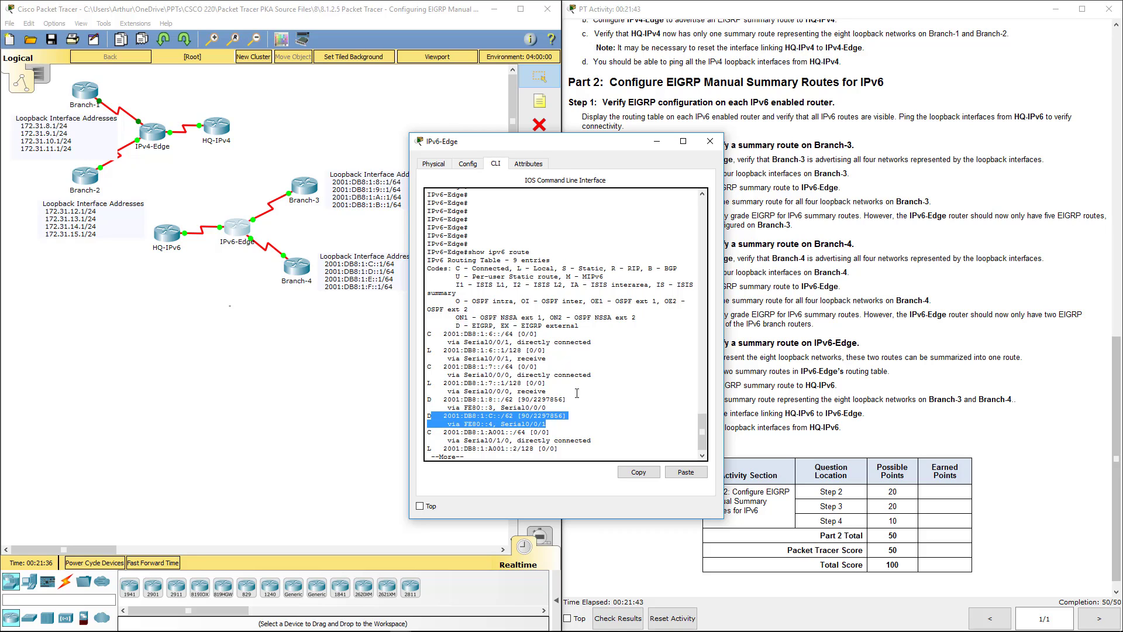
pyautogui.moveTo(605, 142); pyautogui.dragTo(400, 125)
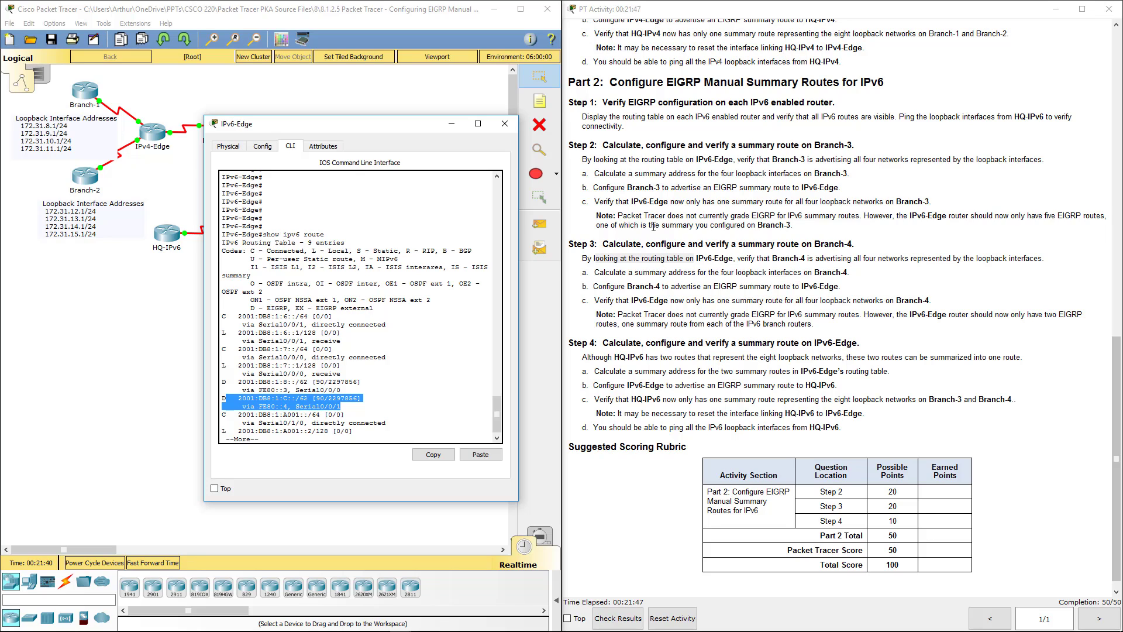
pyautogui.click(362, 398)
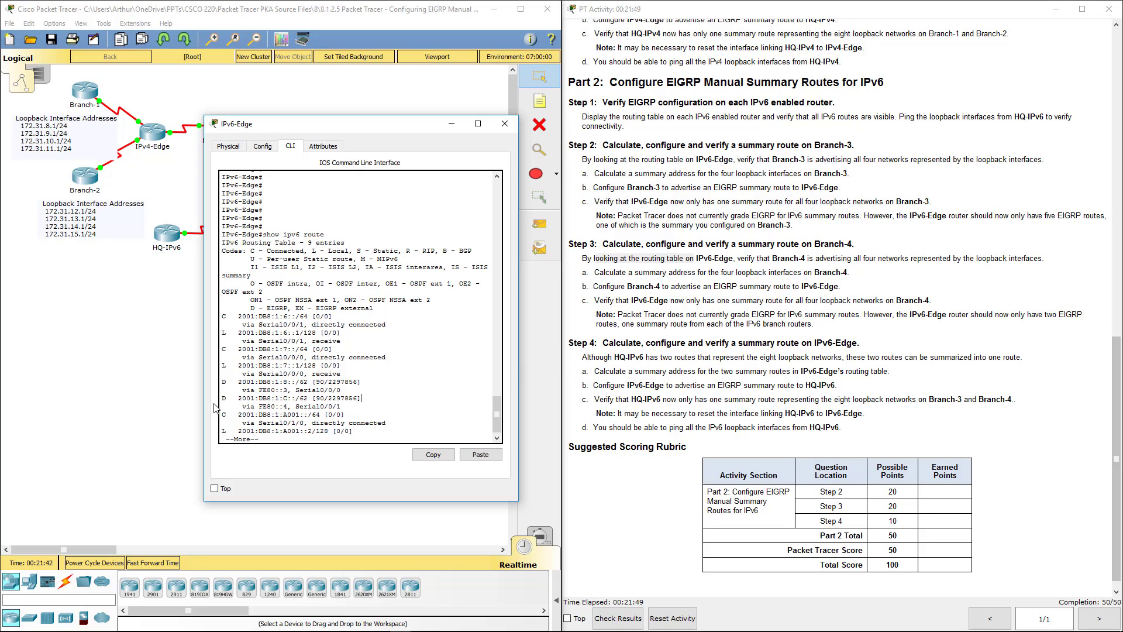
pyautogui.moveTo(221, 398); pyautogui.dragTo(398, 424)
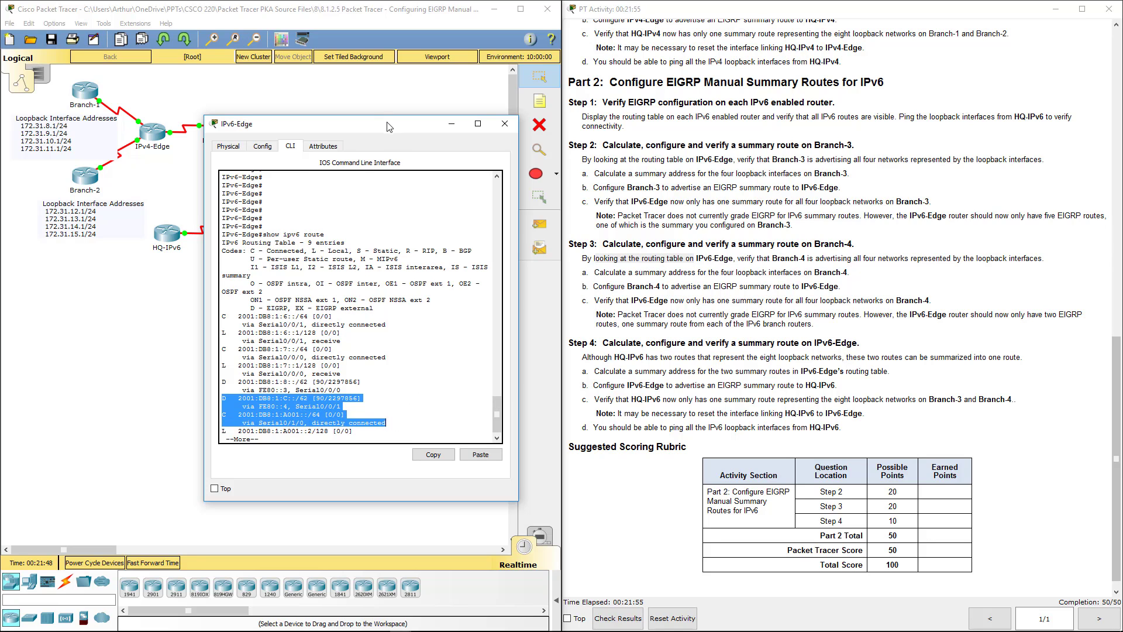
pyautogui.moveTo(385, 125); pyautogui.dragTo(443, 158)
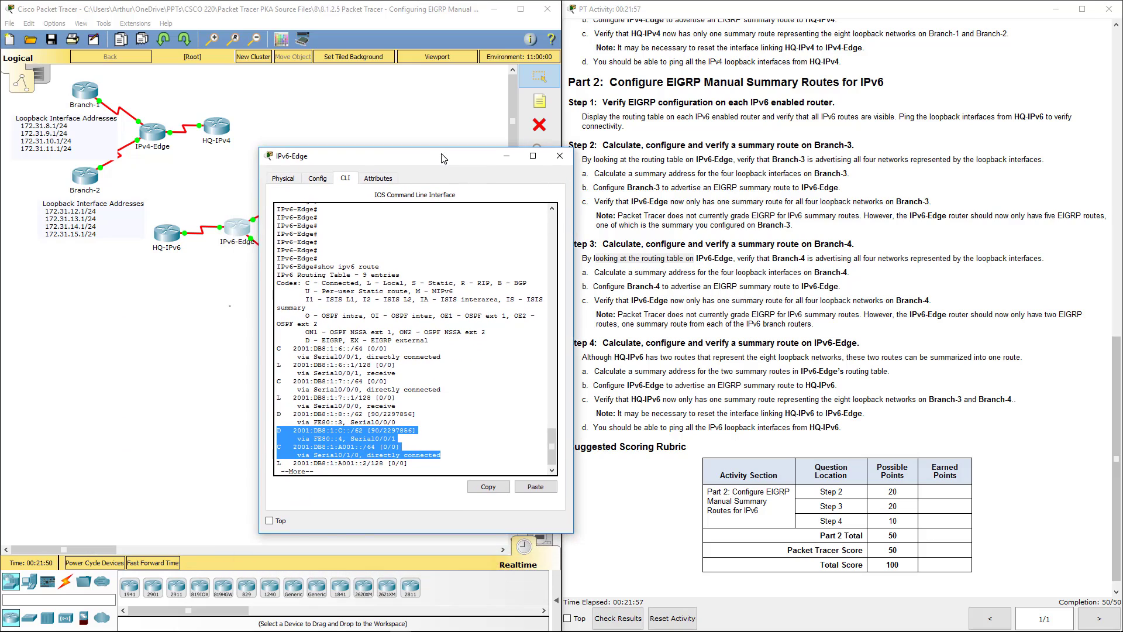
pyautogui.click(909, 303)
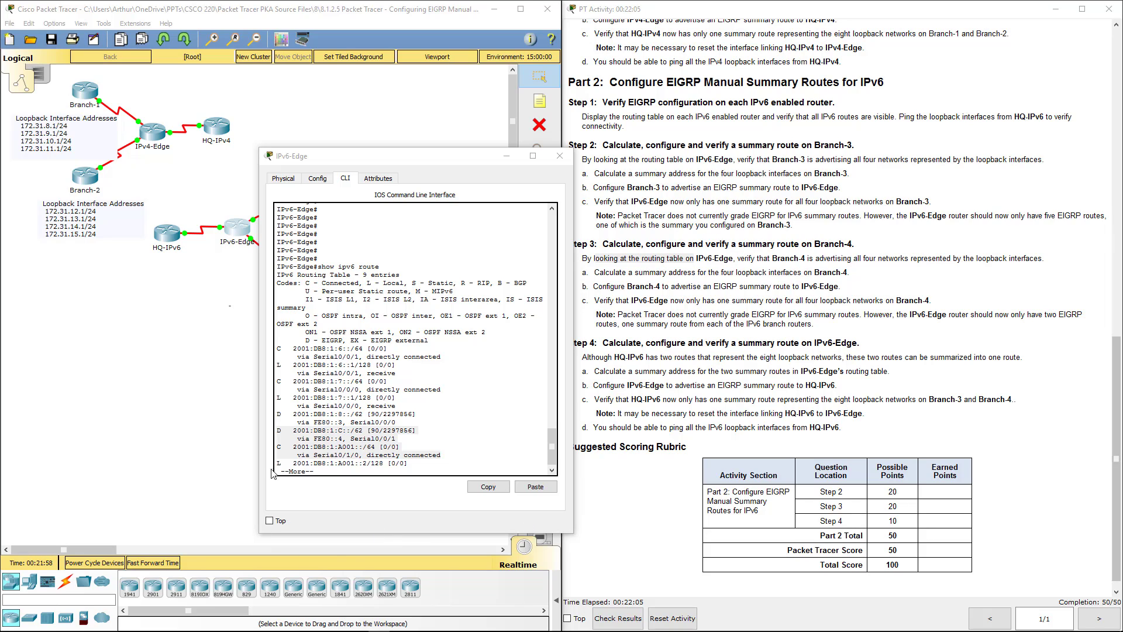
# Step: Finish the routing table listing, enter global configuration mode on IPv6-Edge and open the configuration of interface s0/1/0
pyautogui.click(324, 471)
pyautogui.press('space')
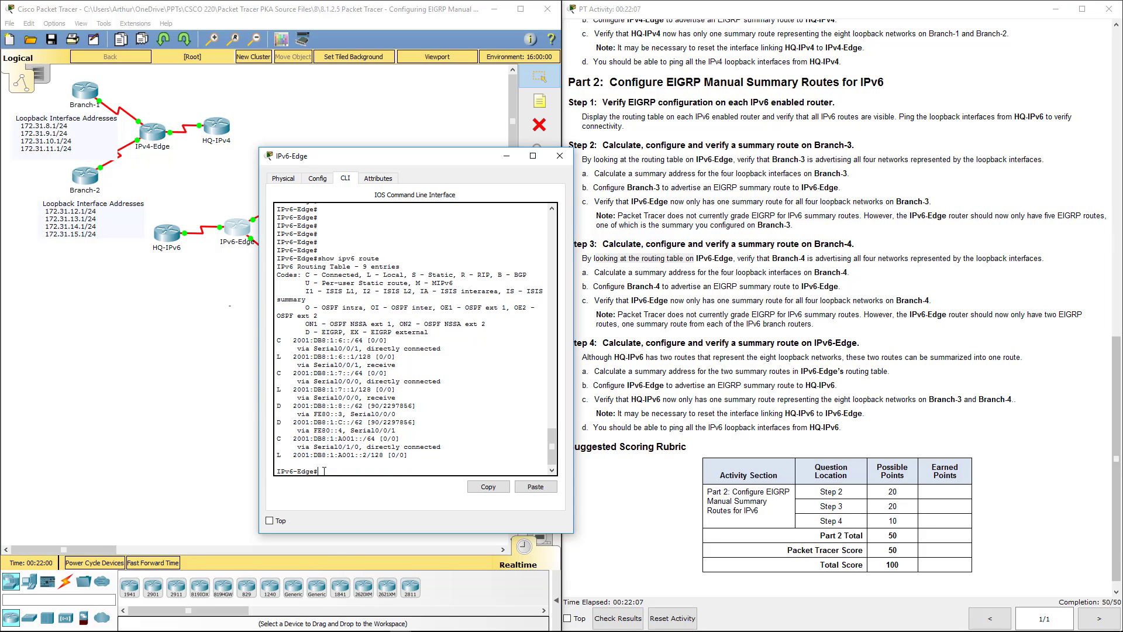
pyautogui.write('config t')
pyautogui.press('Return')
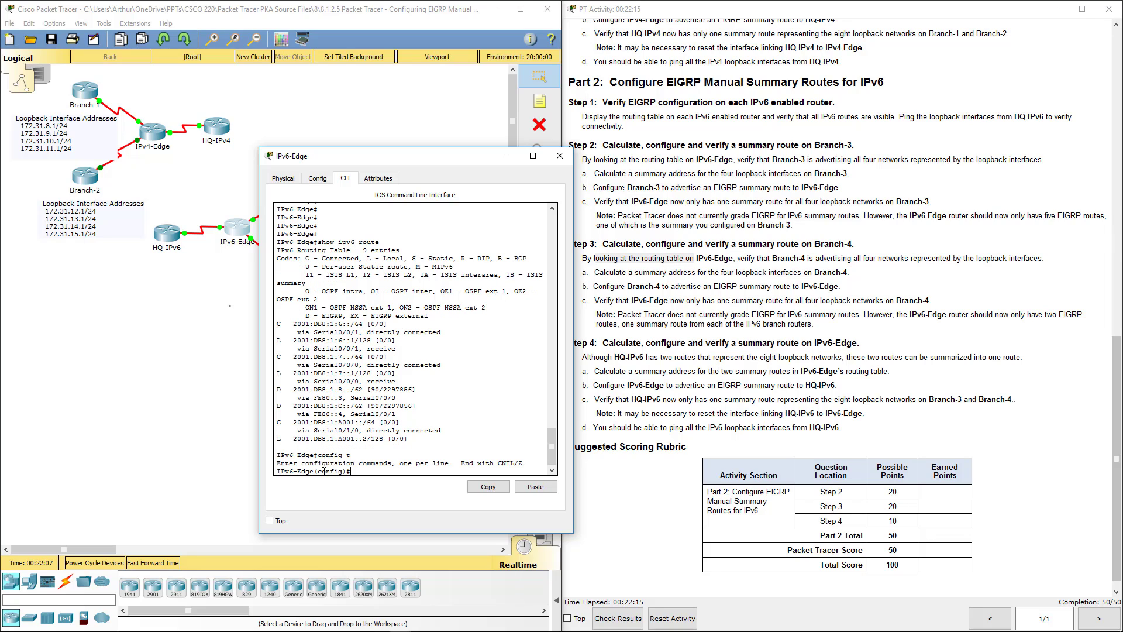
pyautogui.write('int s0/1/0')
pyautogui.press('Return')
# Step: Advertise the IPv6 summary address 2001:DB8:1:8::/61 for EIGRP 1 on interface s0/1/0, review the command and close the IPv6-Edge window
pyautogui.write('ip')
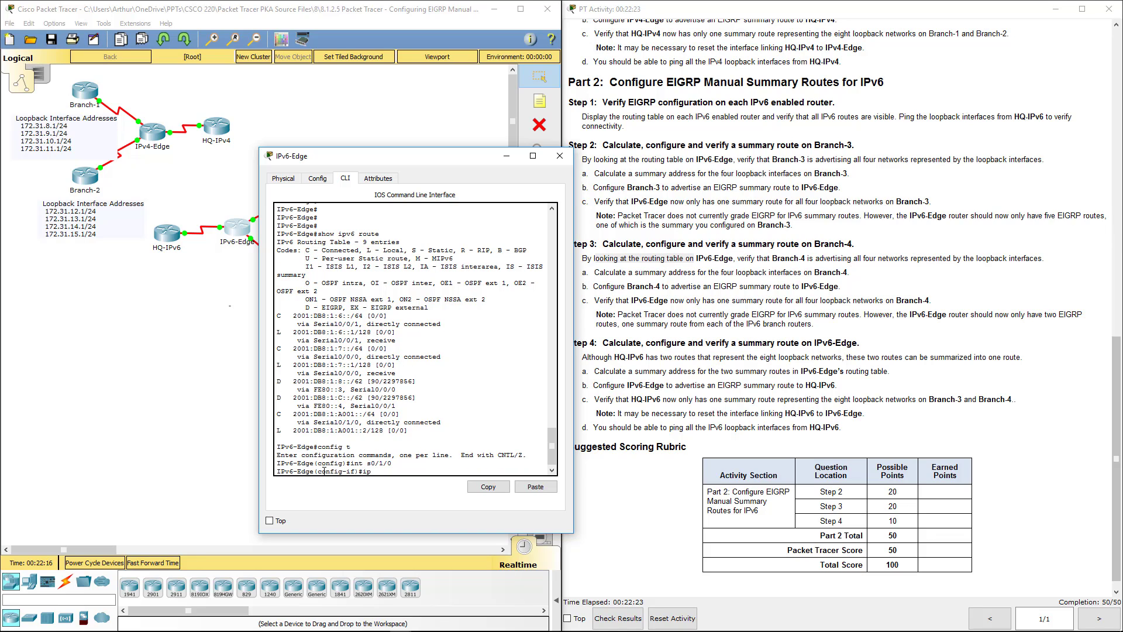
pyautogui.write('v6 sum')
pyautogui.press('Tab')
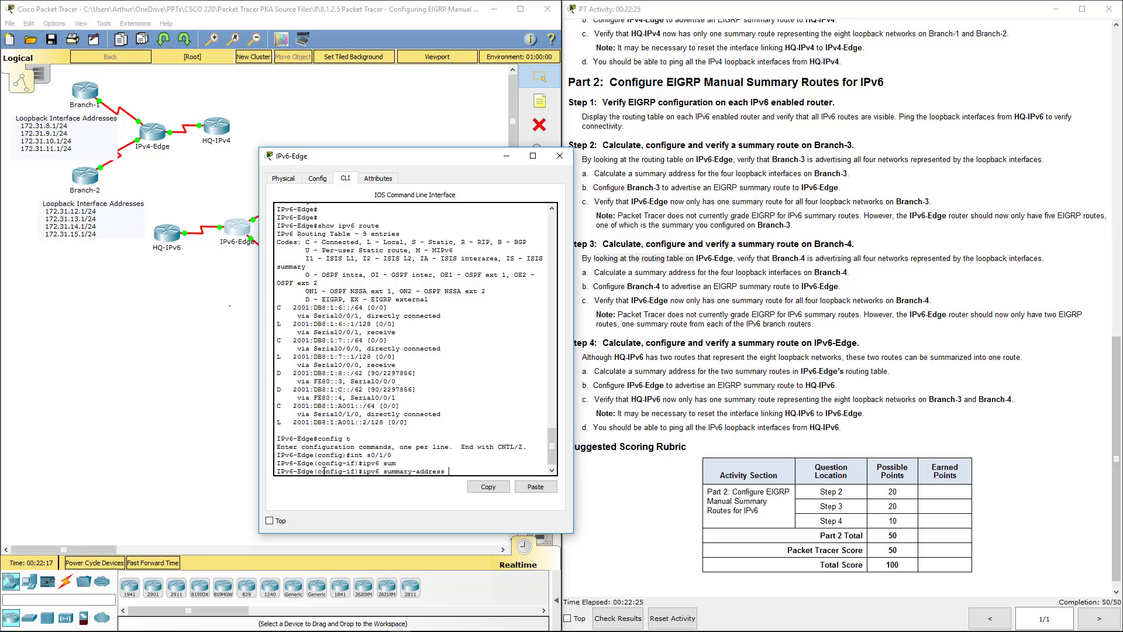
pyautogui.write('ei')
pyautogui.press('Tab')
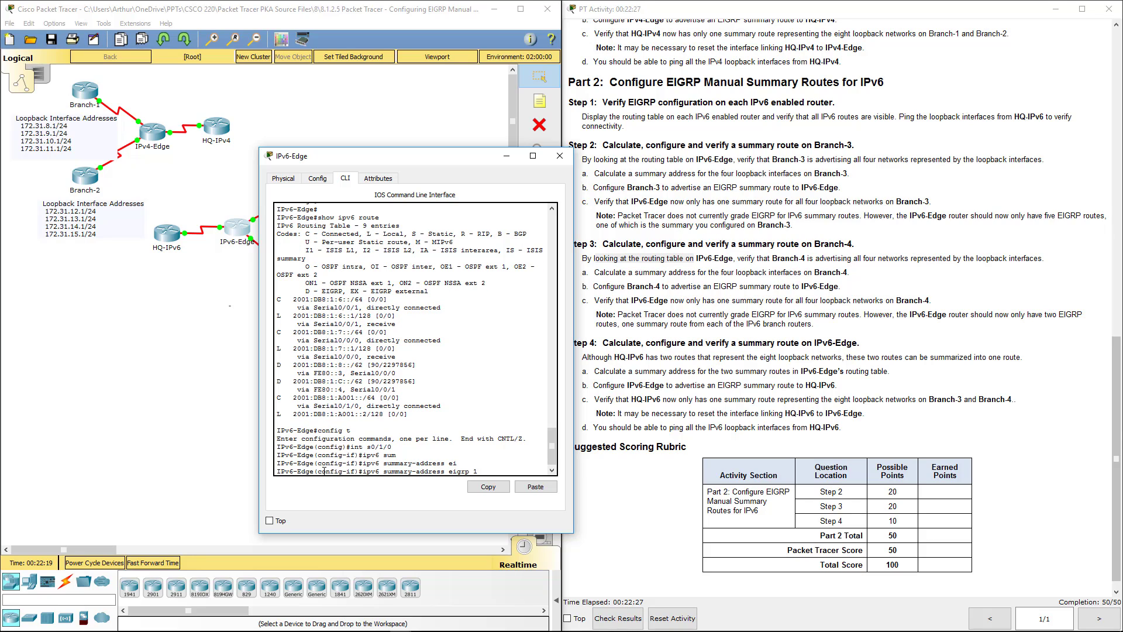
pyautogui.write('1 2001:DB8:1:8::/6')
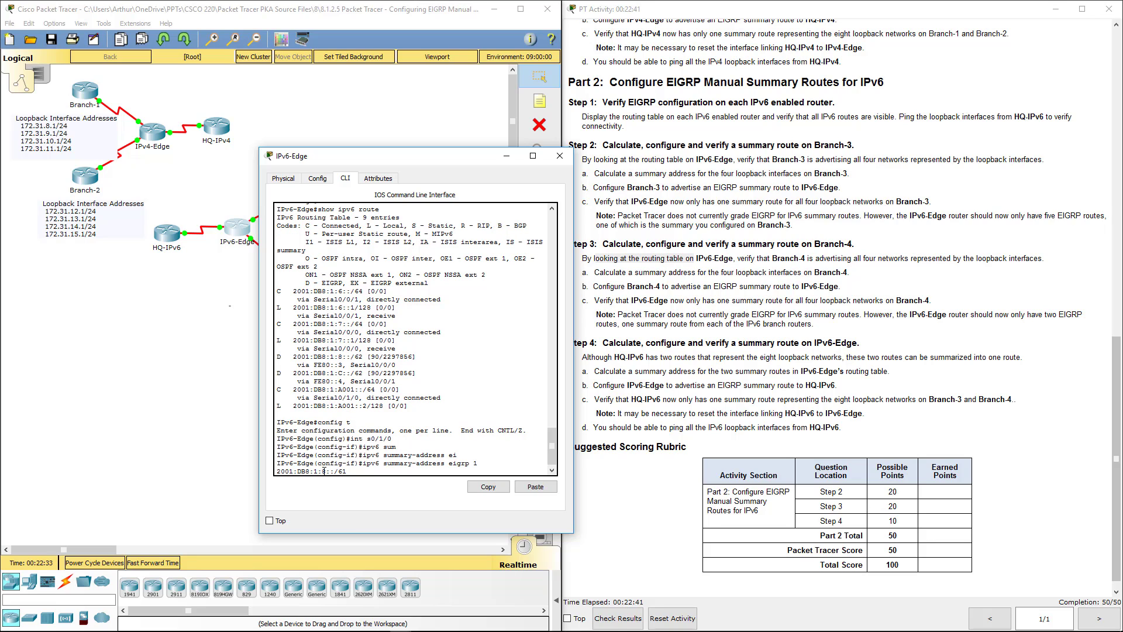
pyautogui.write('1')
pyautogui.press('Return')
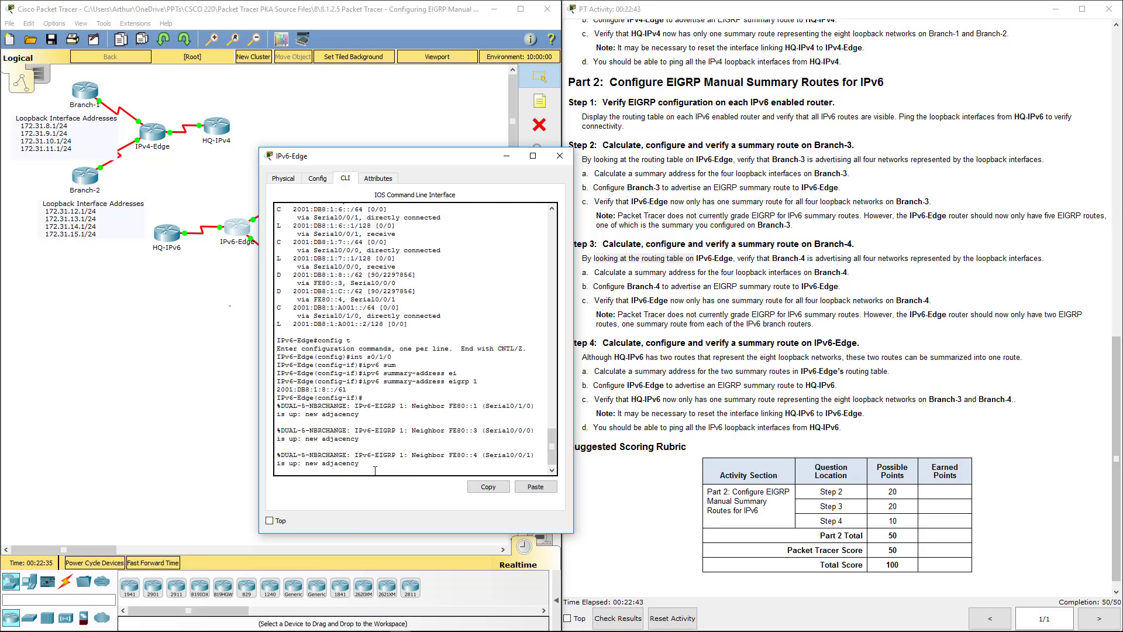
pyautogui.moveTo(574, 383); pyautogui.dragTo(923, 382)
pyautogui.moveTo(553, 412); pyautogui.dragTo(364, 414)
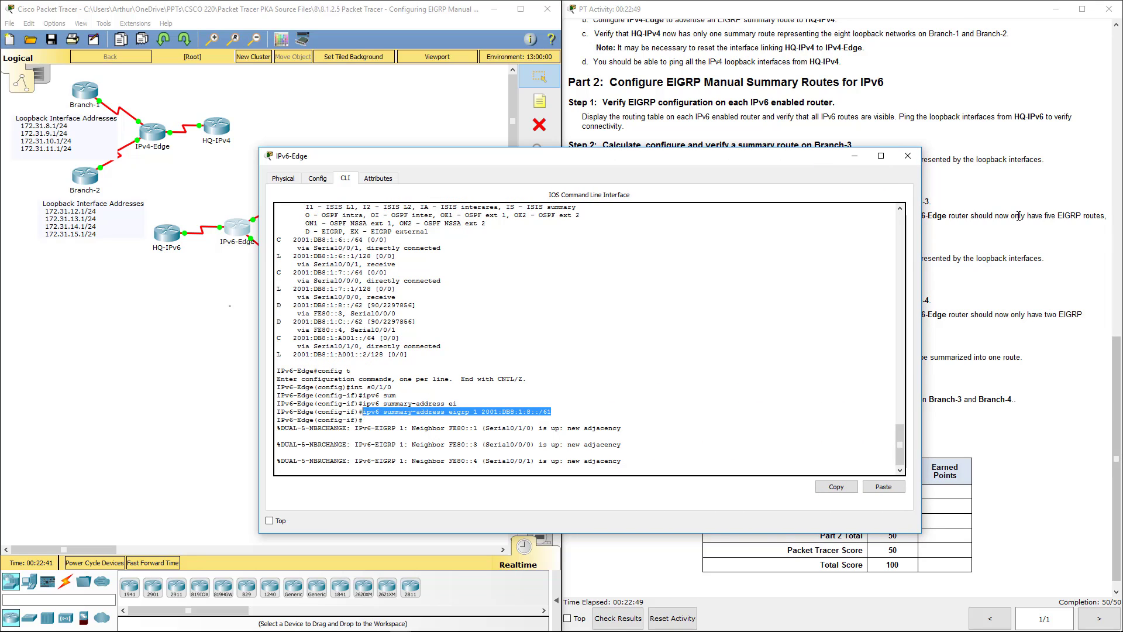
pyautogui.click(907, 156)
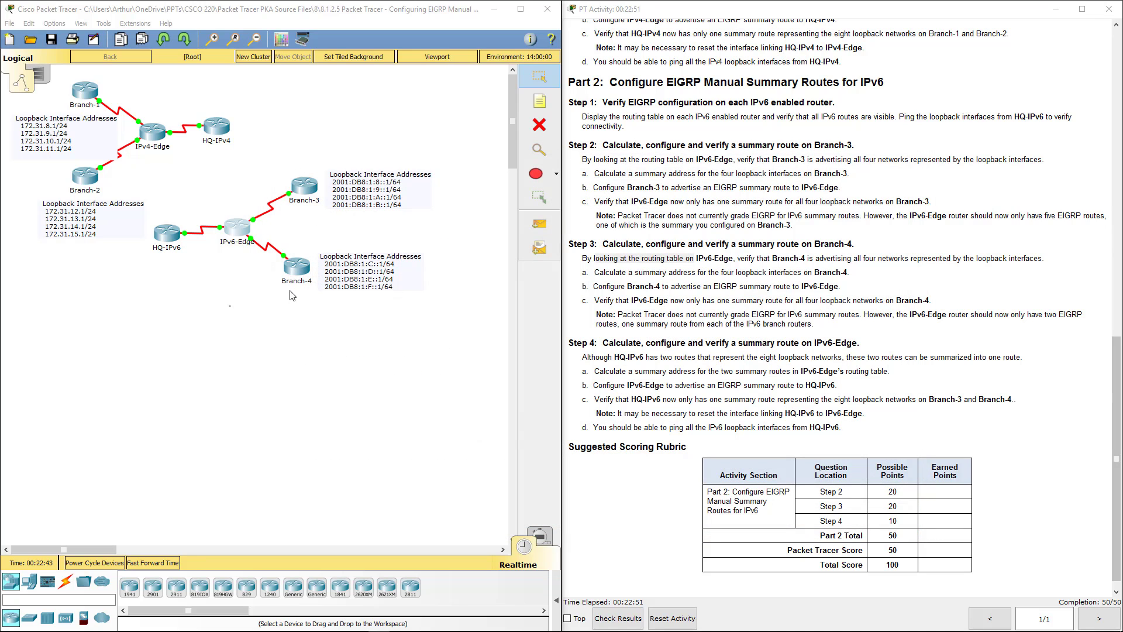
# Step: Open the HQ-IPv6 command line and enter privileged EXEC mode
pyautogui.click(165, 237)
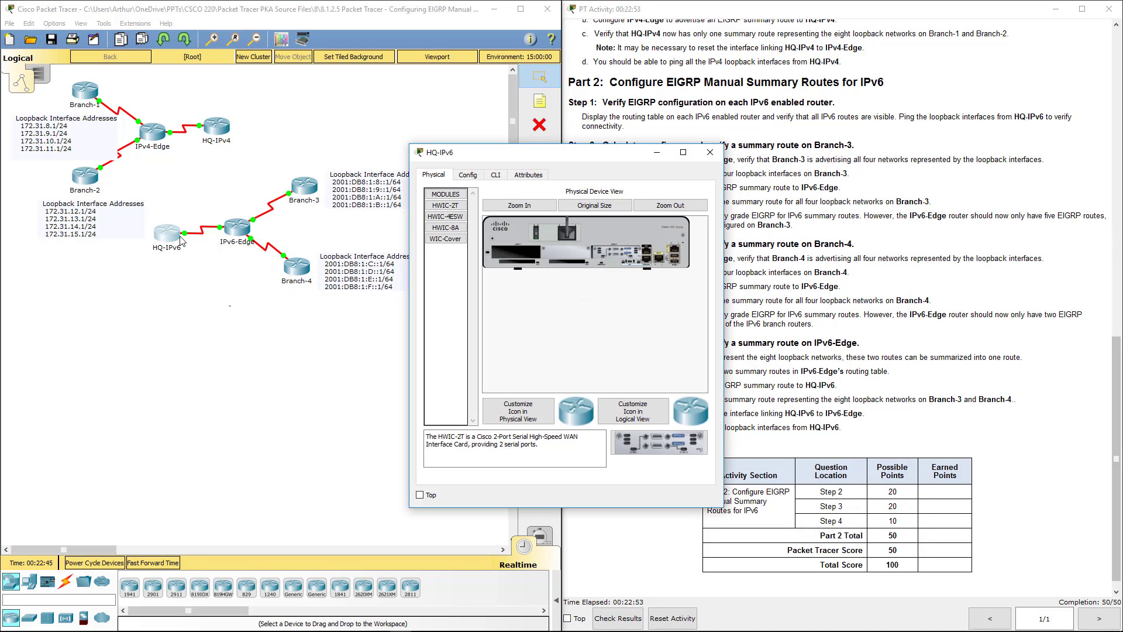
pyautogui.click(495, 176)
pyautogui.press('Return')
pyautogui.press('Return')
pyautogui.press('Return')
pyautogui.press('Return')
pyautogui.press('Return')
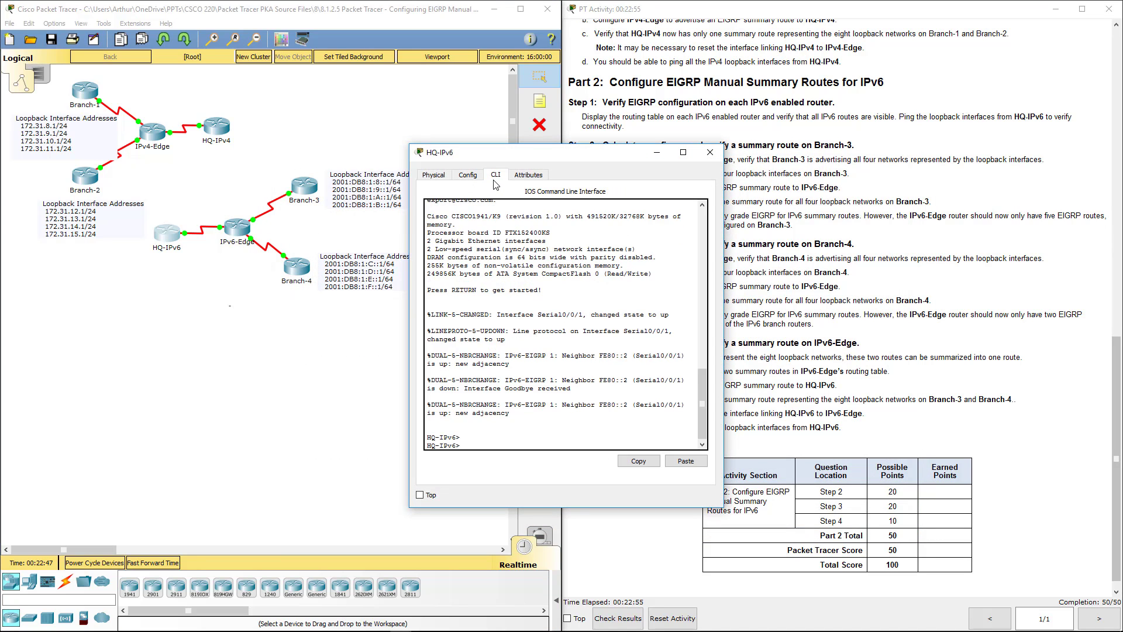
pyautogui.write('en')
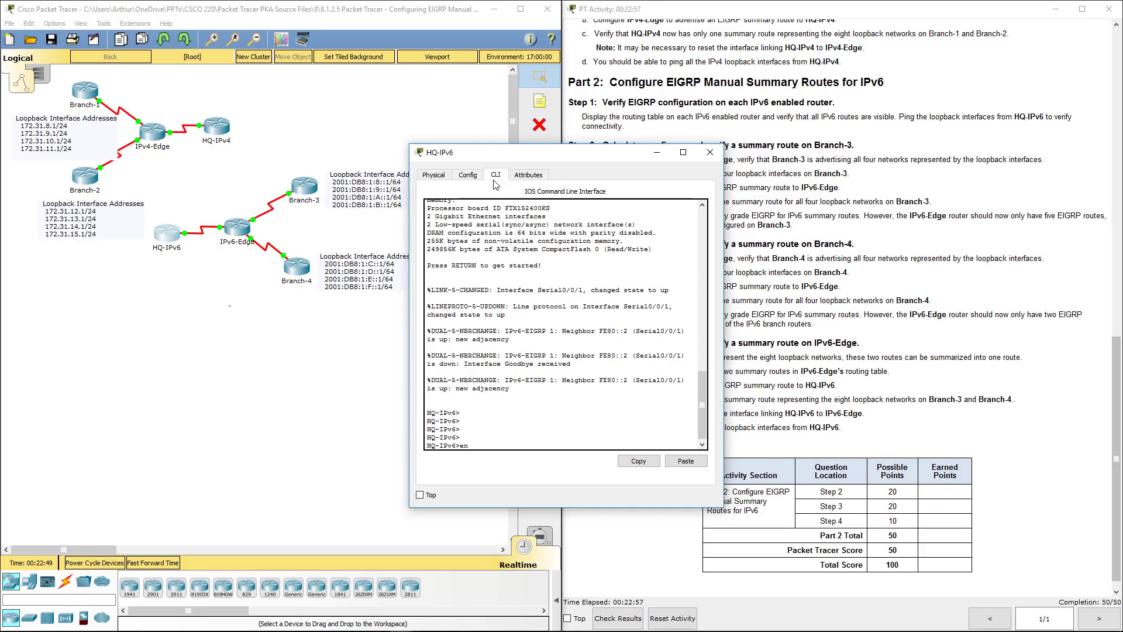
pyautogui.press('Return')
pyautogui.press('Return')
pyautogui.press('Return')
pyautogui.press('Return')
pyautogui.press('Return')
pyautogui.press('Return')
pyautogui.press('Return')
pyautogui.press('Return')
pyautogui.press('Return')
pyautogui.press('Return')
pyautogui.press('Return')
# Step: Display the HQ-IPv6 IPv6 routing table, examine the 2001:DB8:1:8::/61 summary route and close the window
pyautogui.write('show ipv')
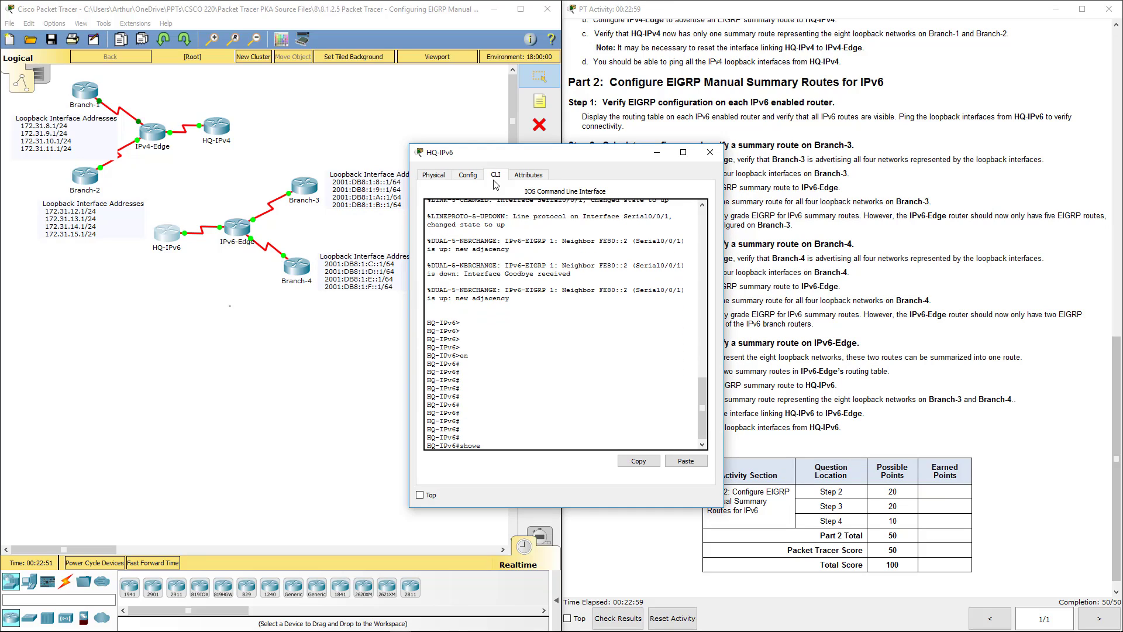
pyautogui.write('6 route')
pyautogui.press('Return')
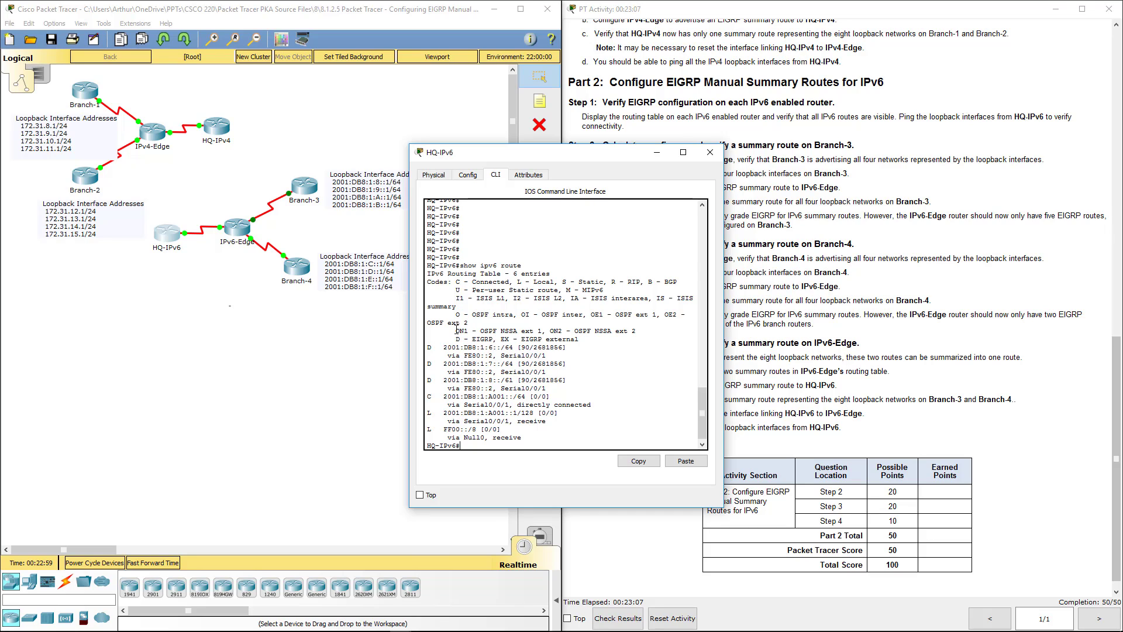
pyautogui.moveTo(427, 380); pyautogui.dragTo(593, 381)
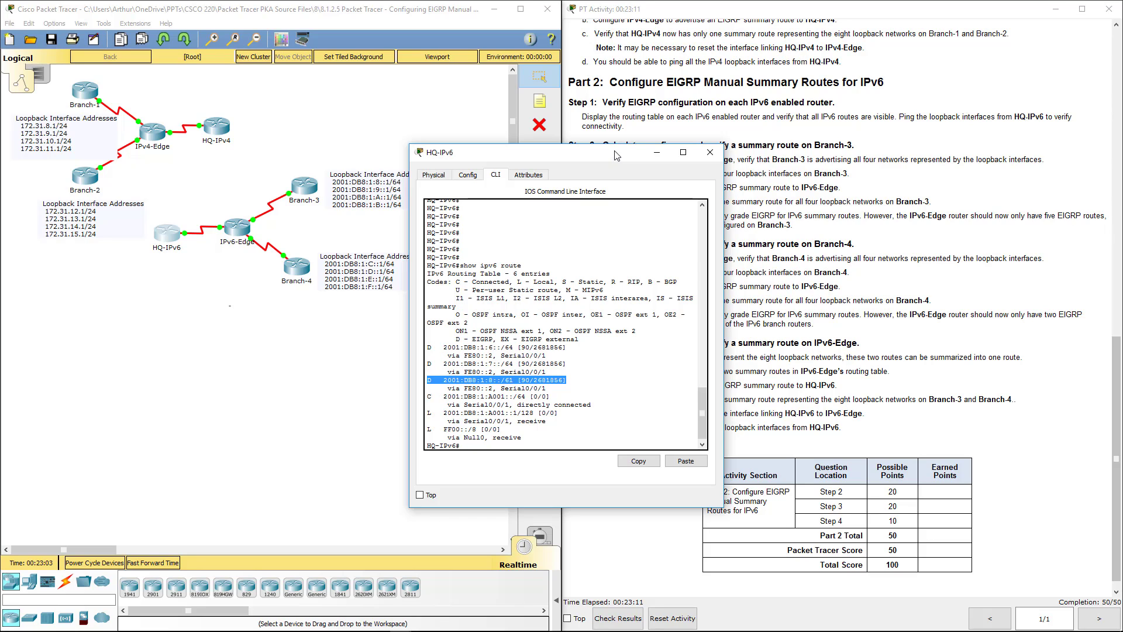
pyautogui.moveTo(556, 152); pyautogui.dragTo(330, 136)
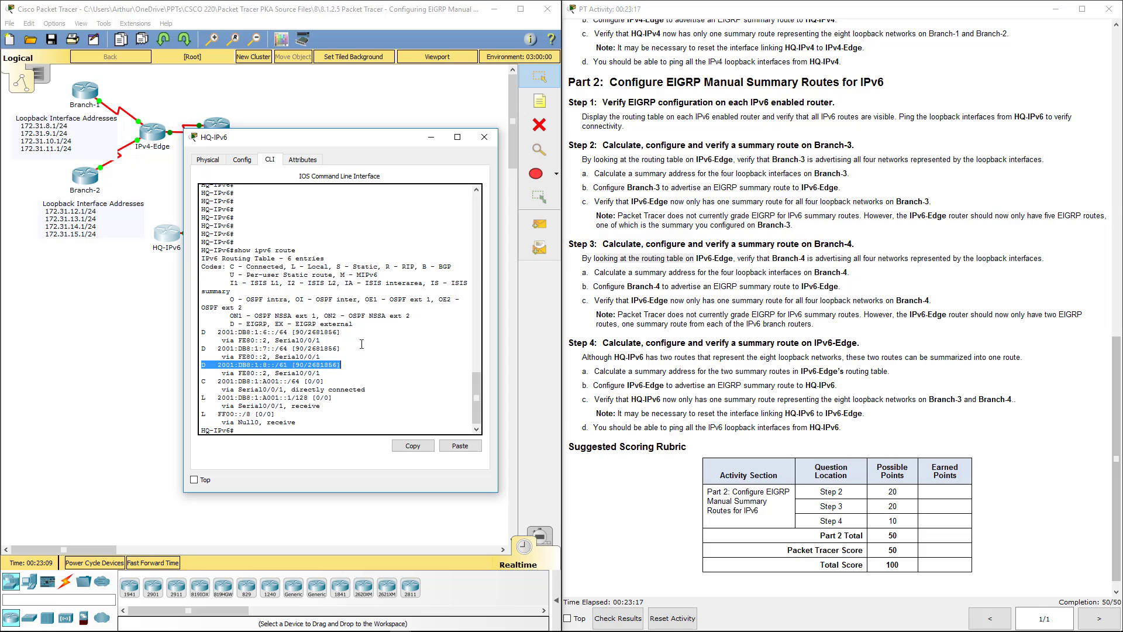
pyautogui.click(484, 138)
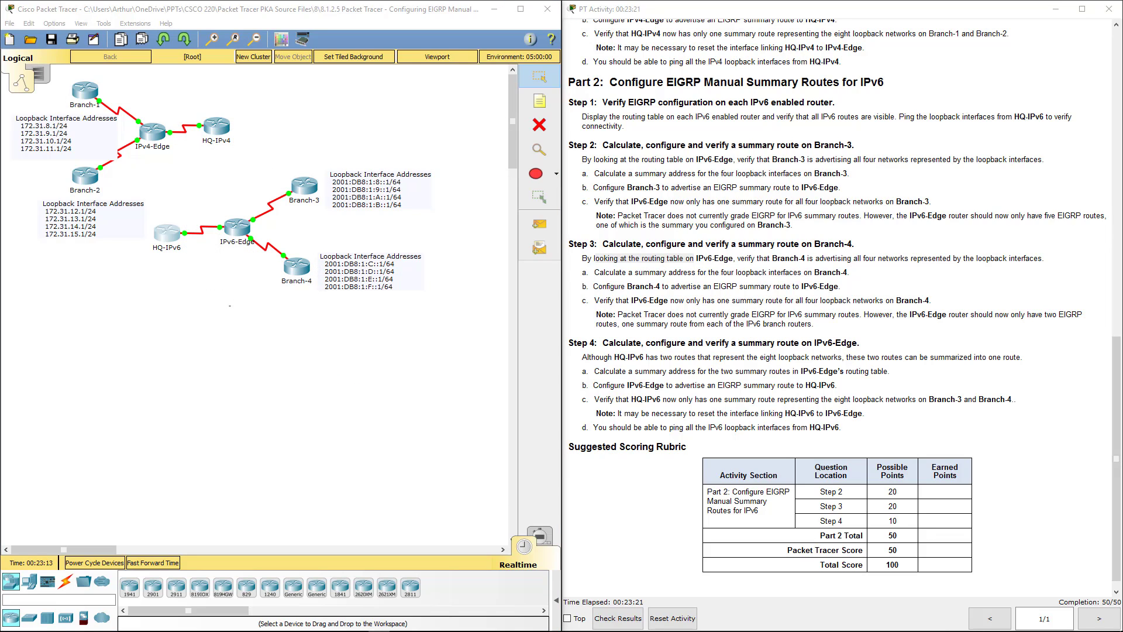